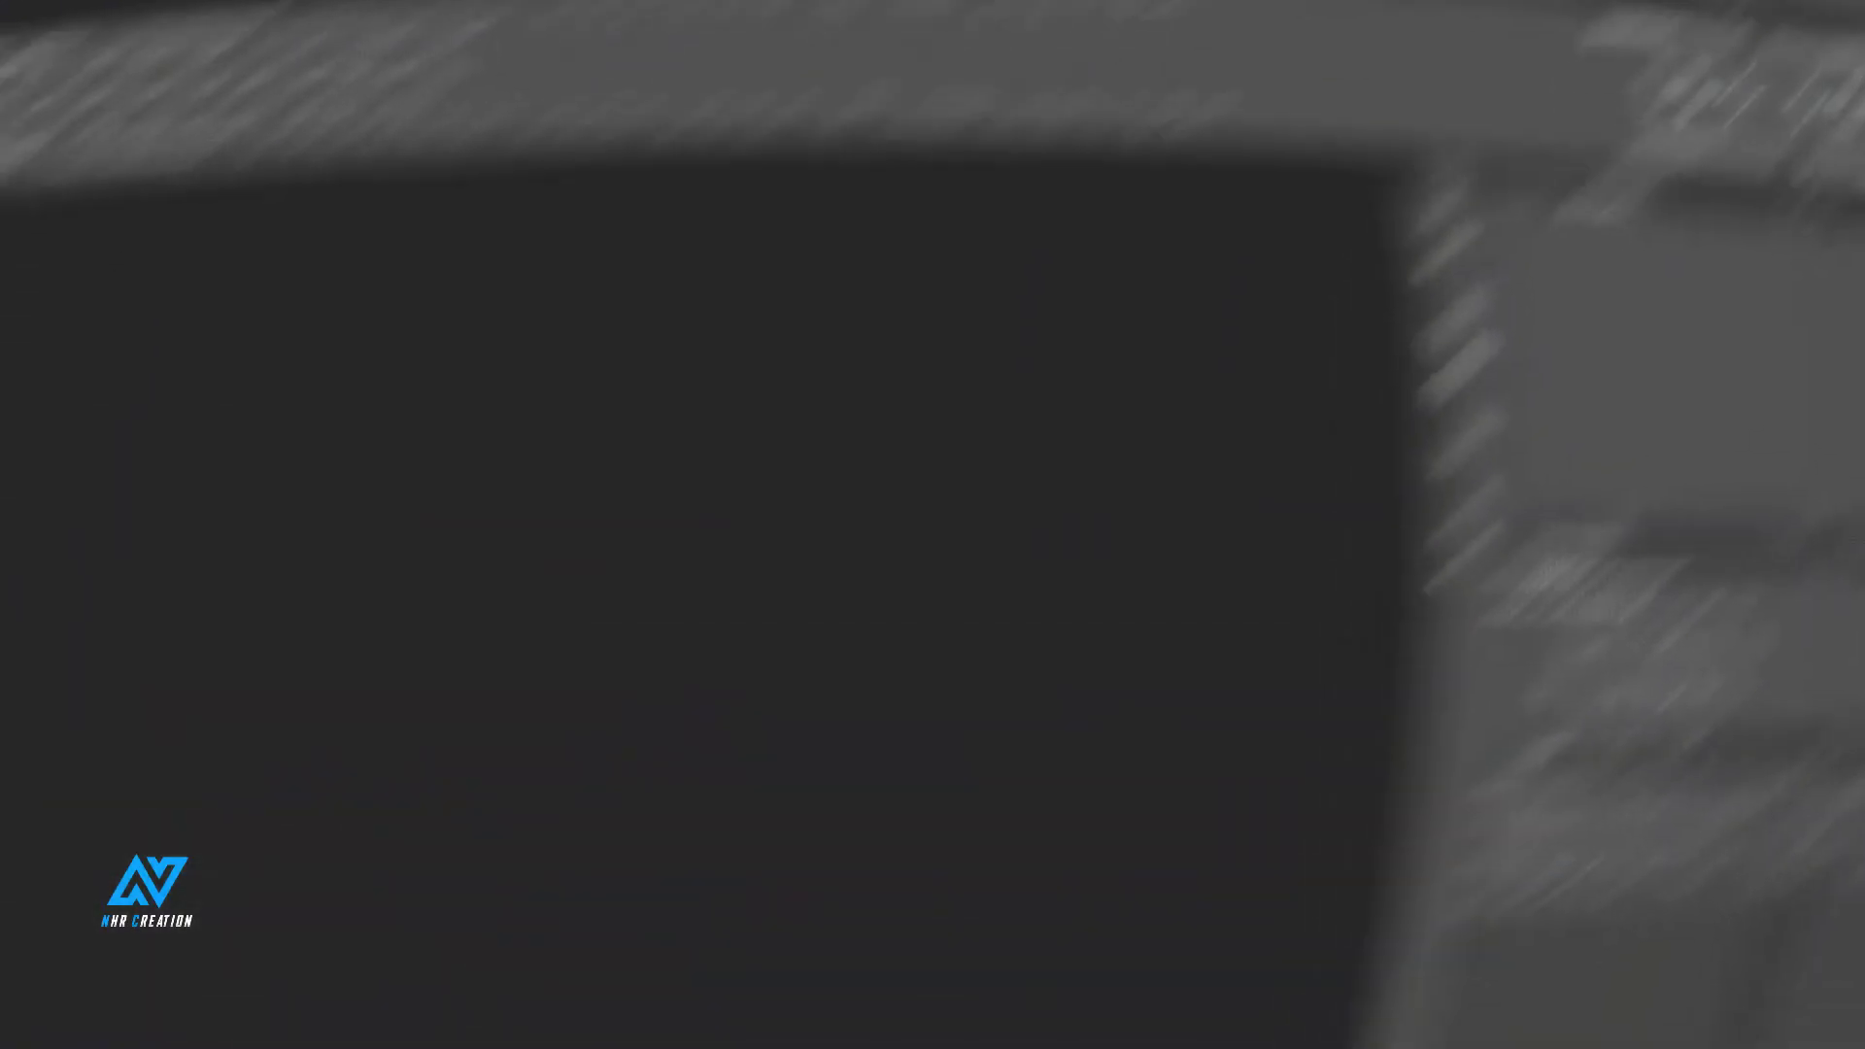
Bring up the File > Open dialog to choose an image.
left_click(107, 74)
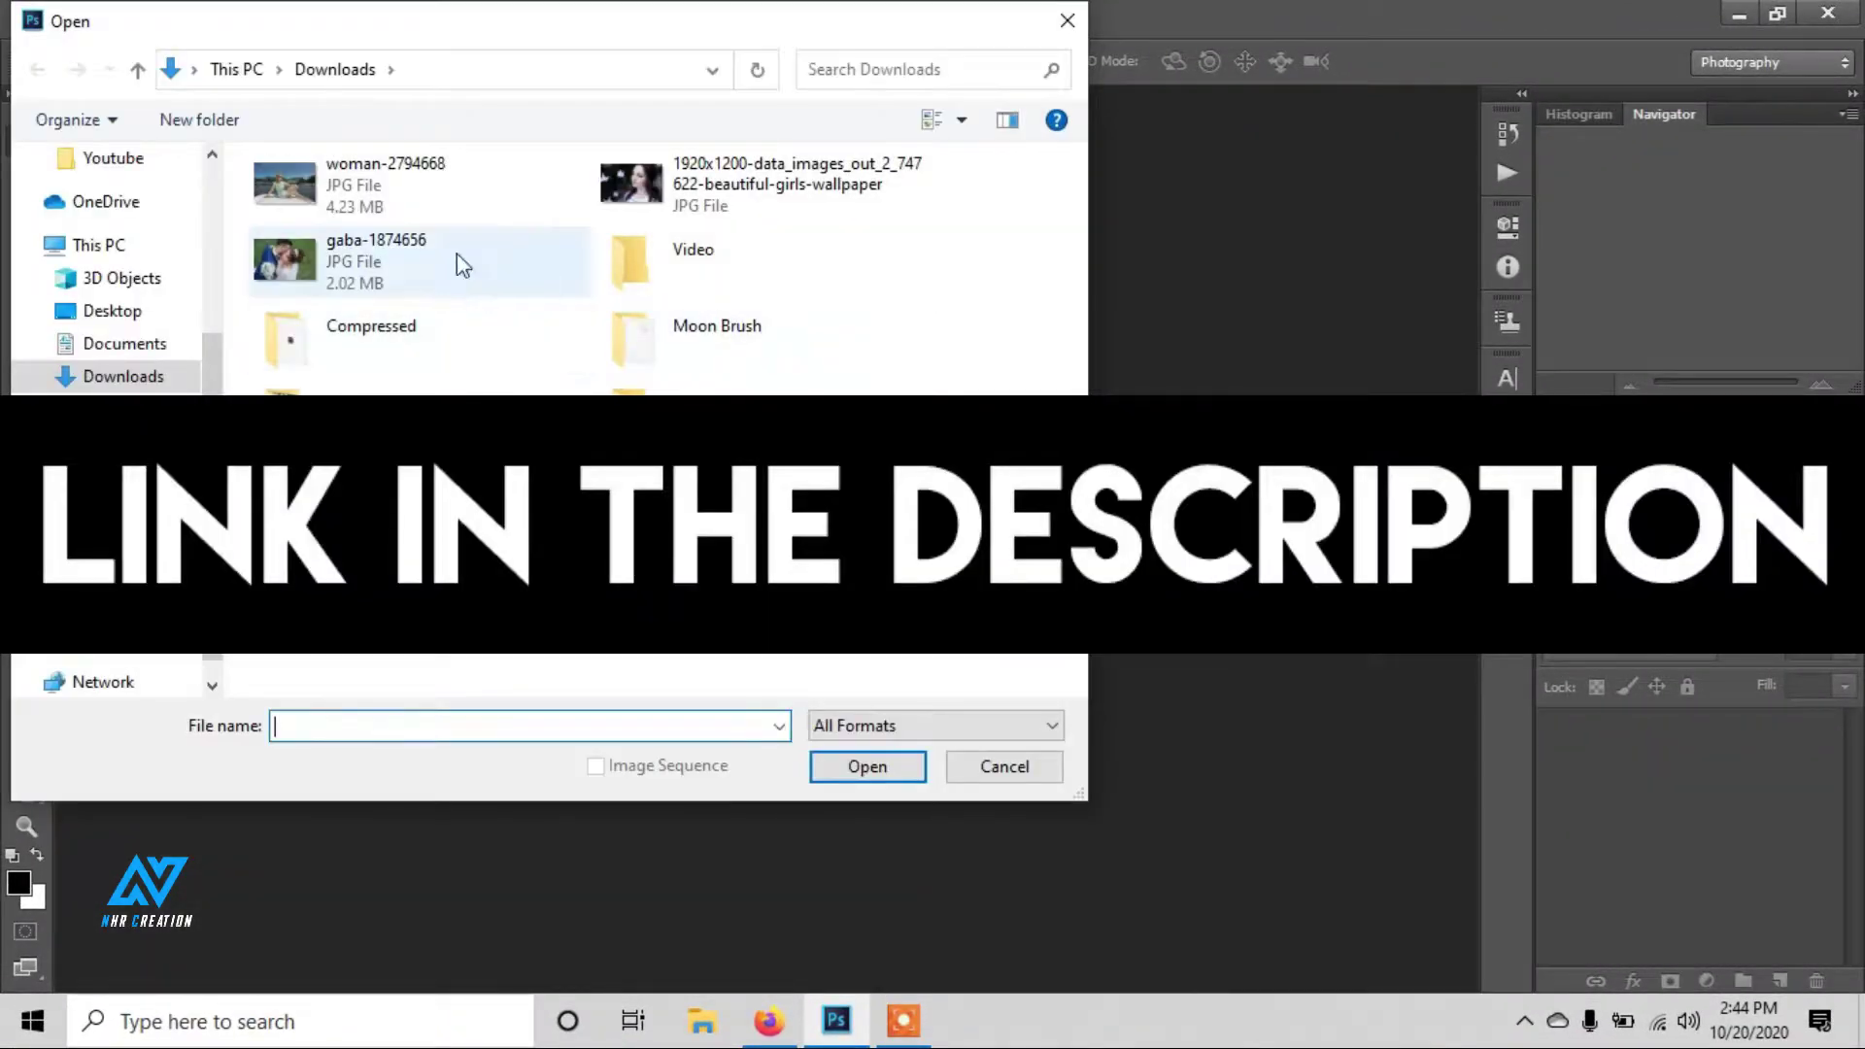
Open woman-2794668.jpg and dock it as a tab in the workspace.
left_click(393, 207)
double_click(394, 207)
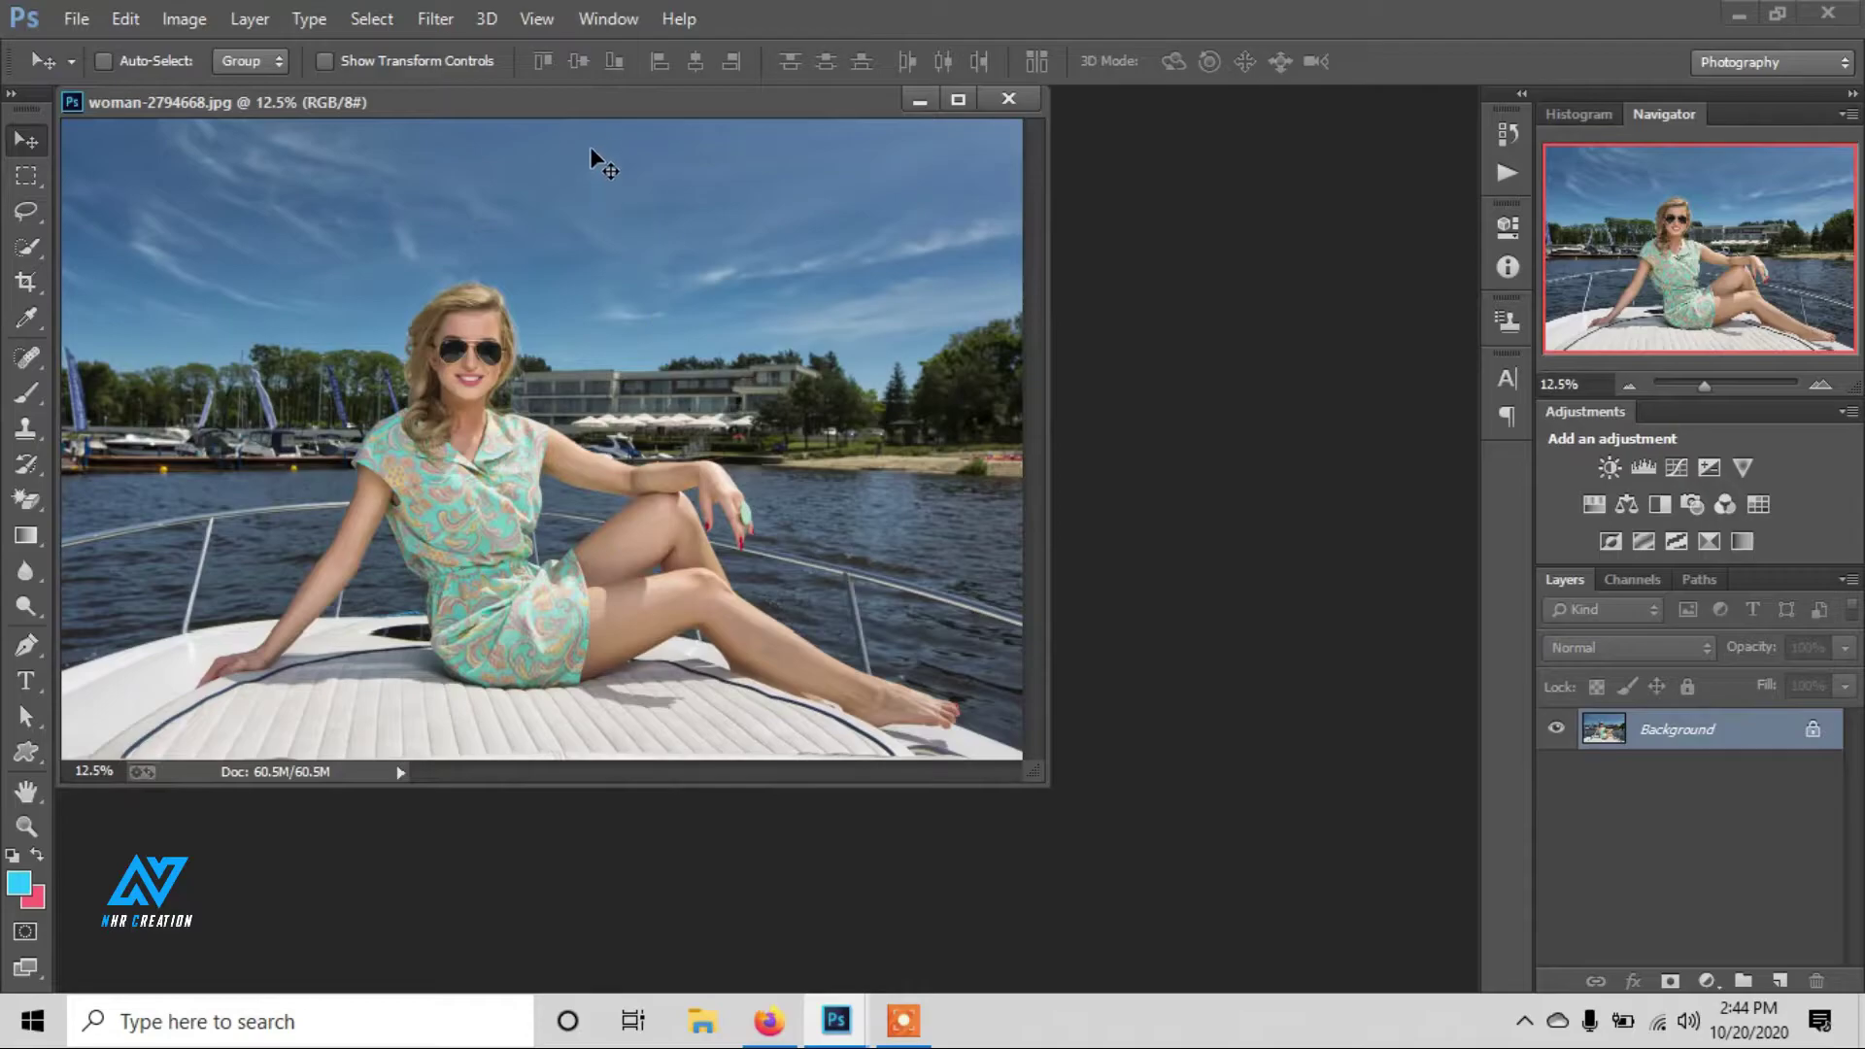
left_click_drag(612, 97, 717, 105)
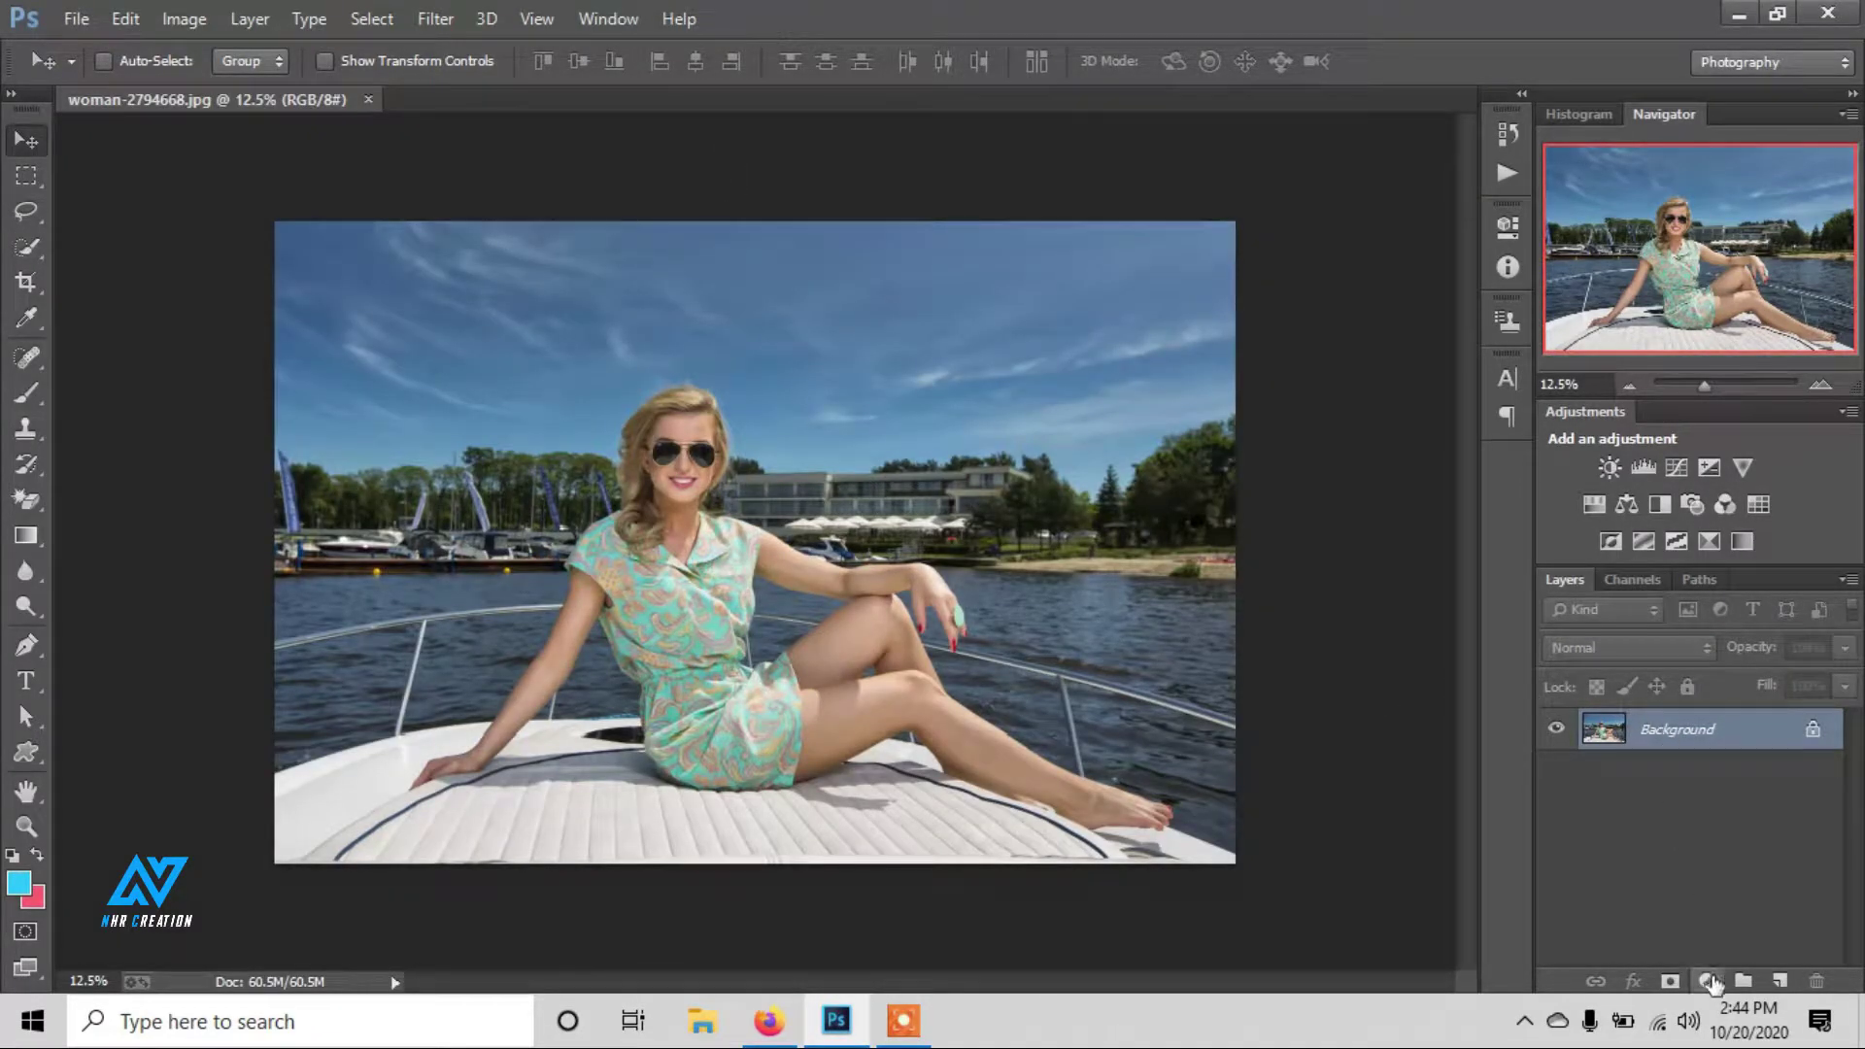
Add a Selective Color adjustment layer and reduce cyan in the Reds.
left_click(1708, 979)
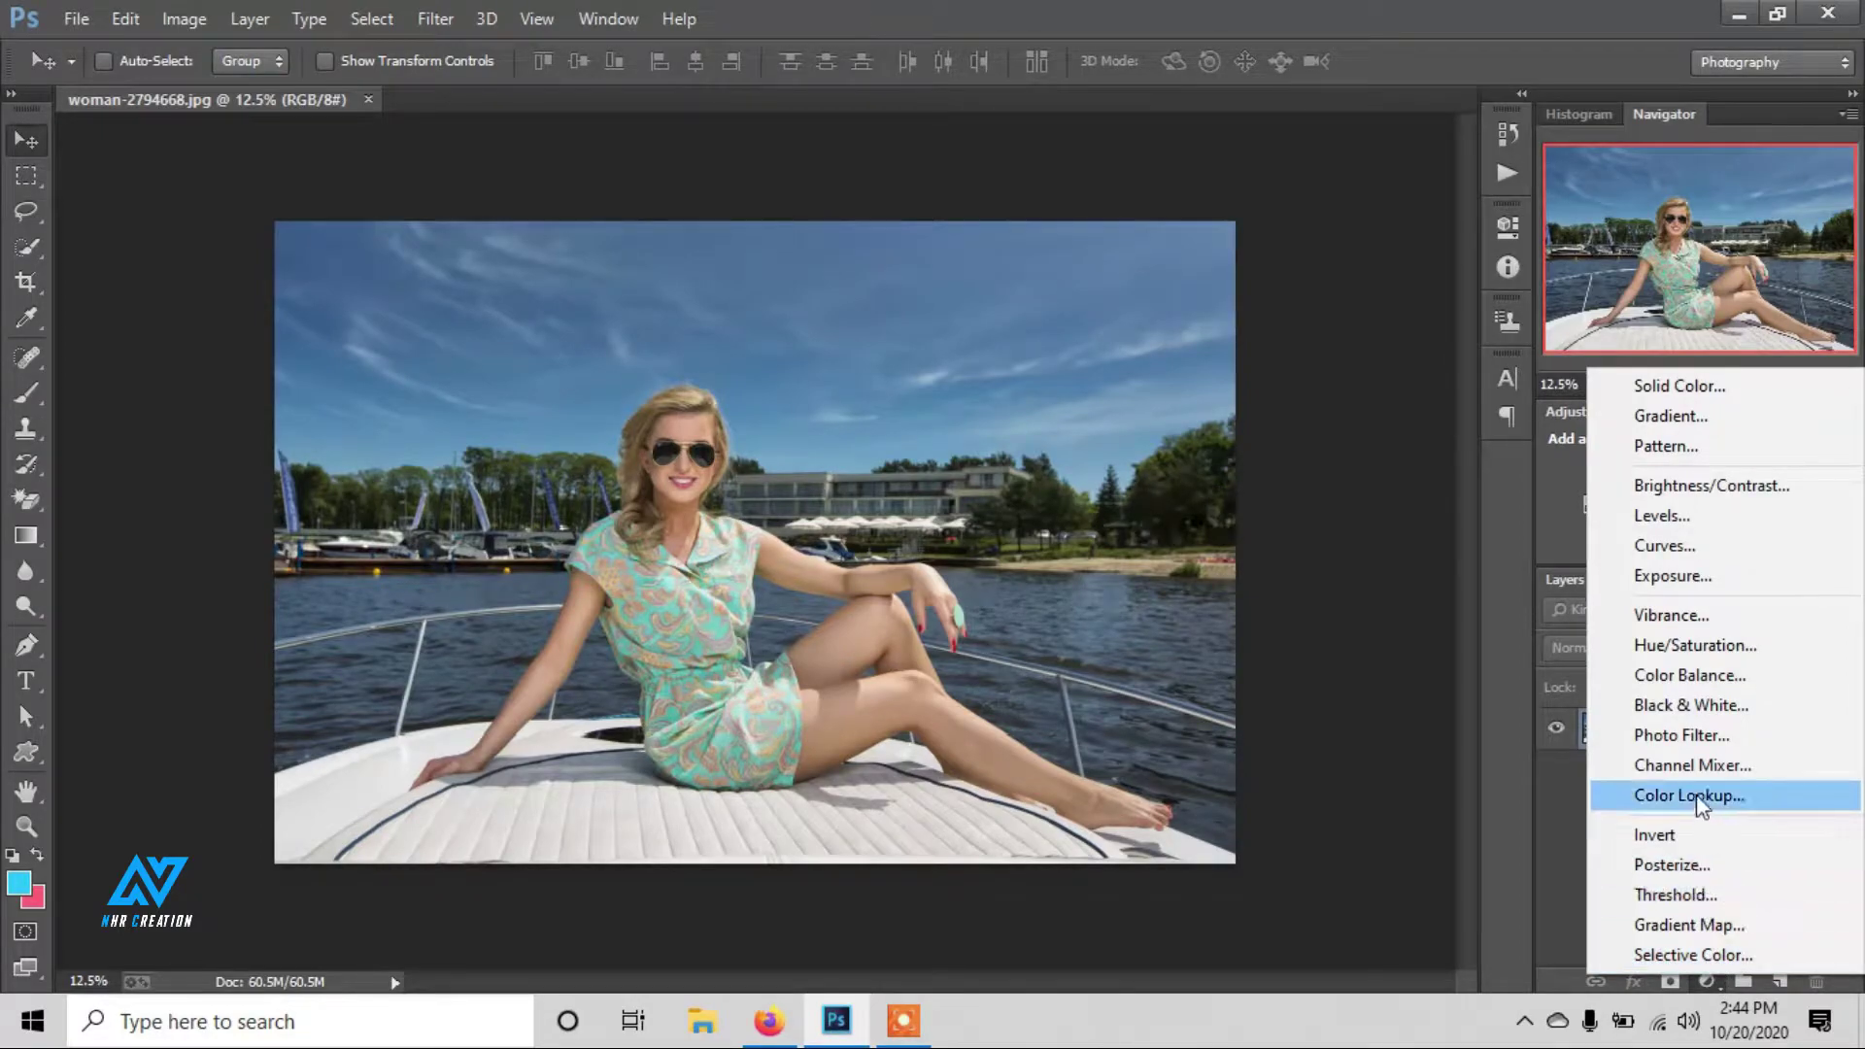
left_click(1751, 954)
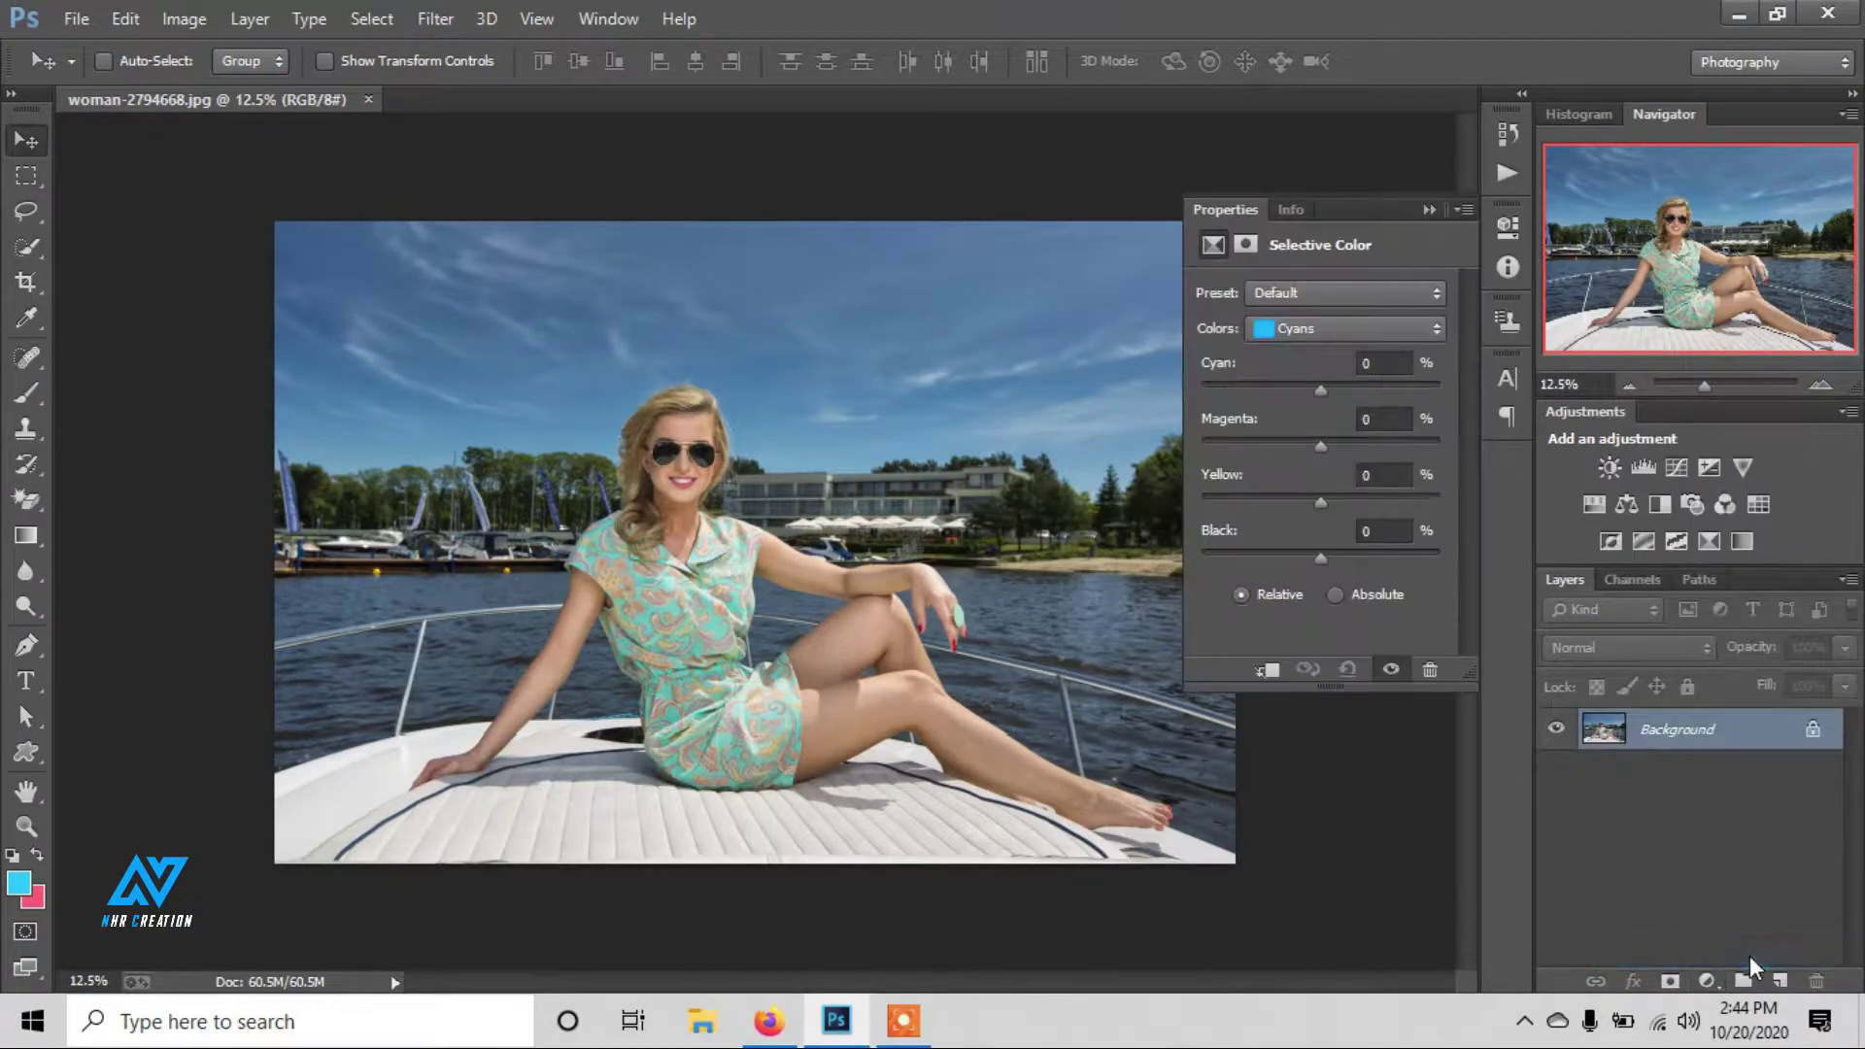
left_click(1320, 332)
left_click(1322, 361)
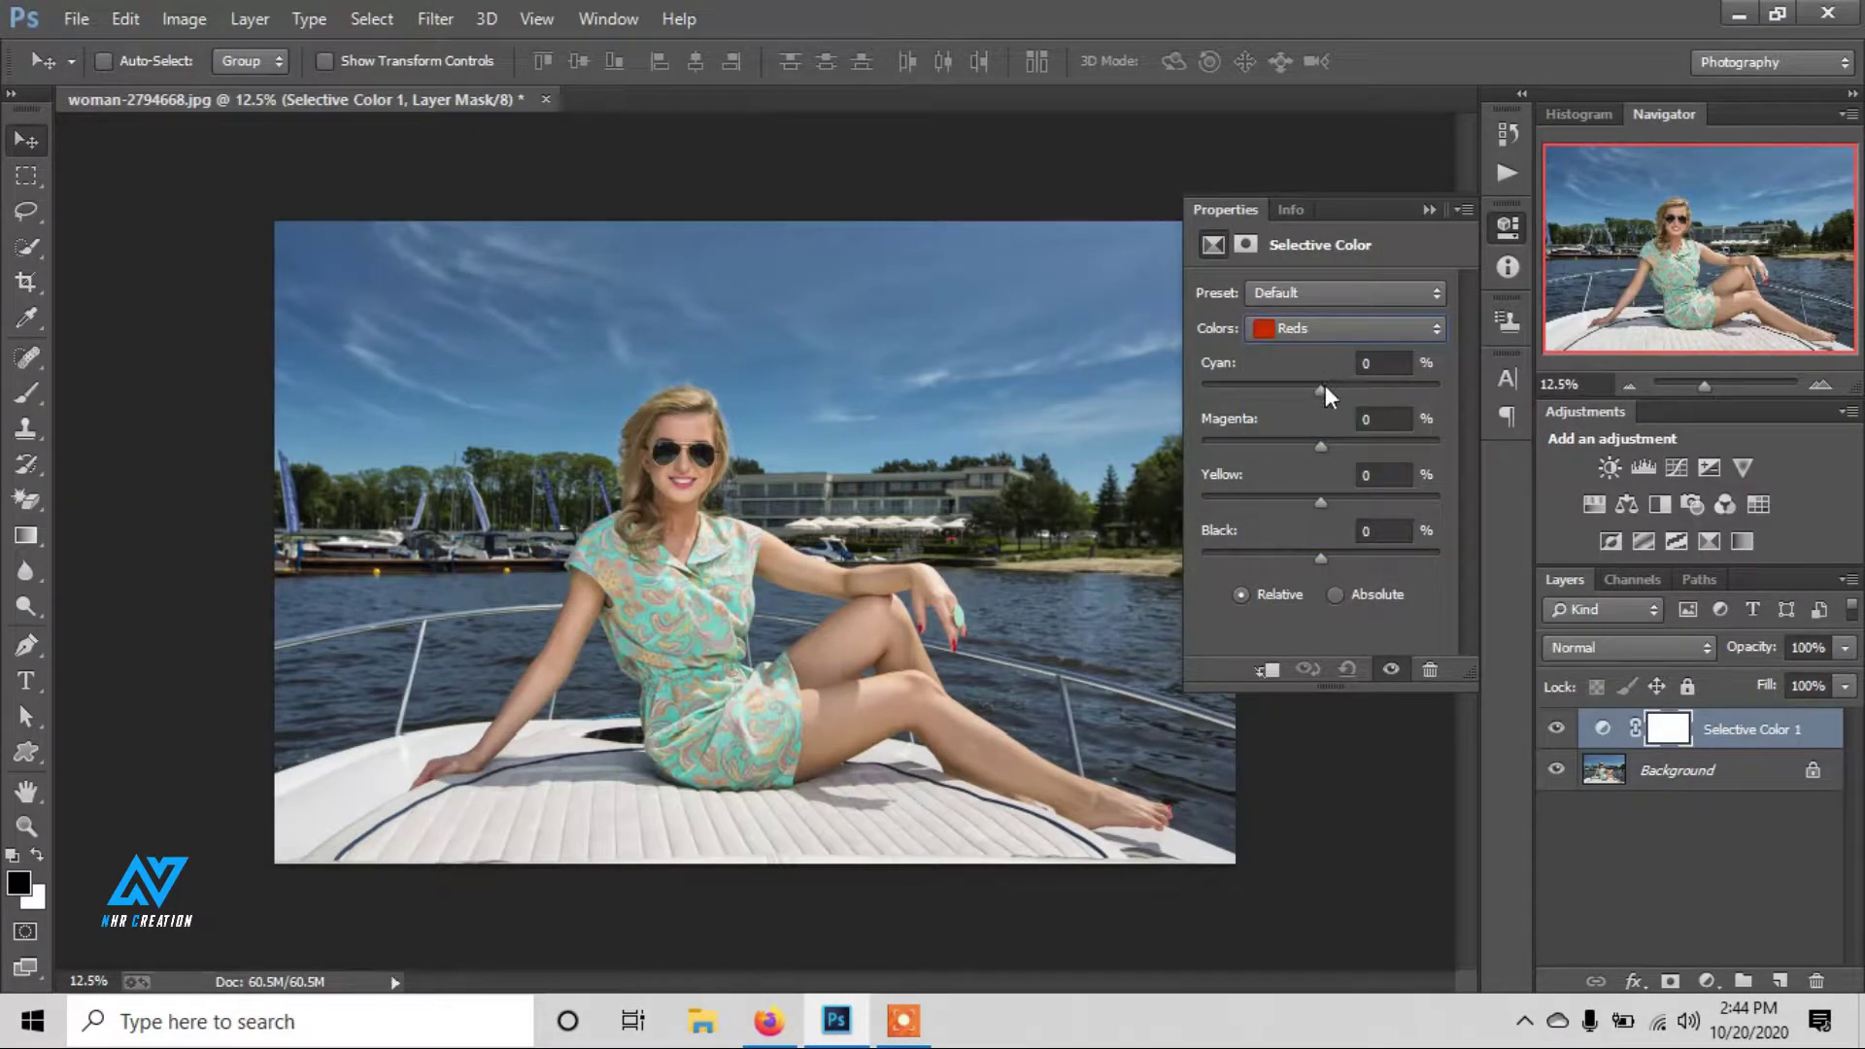
left_click_drag(1321, 389, 1318, 390)
left_click_drag(1339, 391, 1306, 391)
Pull magenta out of the Cyans, then toggle the layer off and on to compare.
left_click(1331, 327)
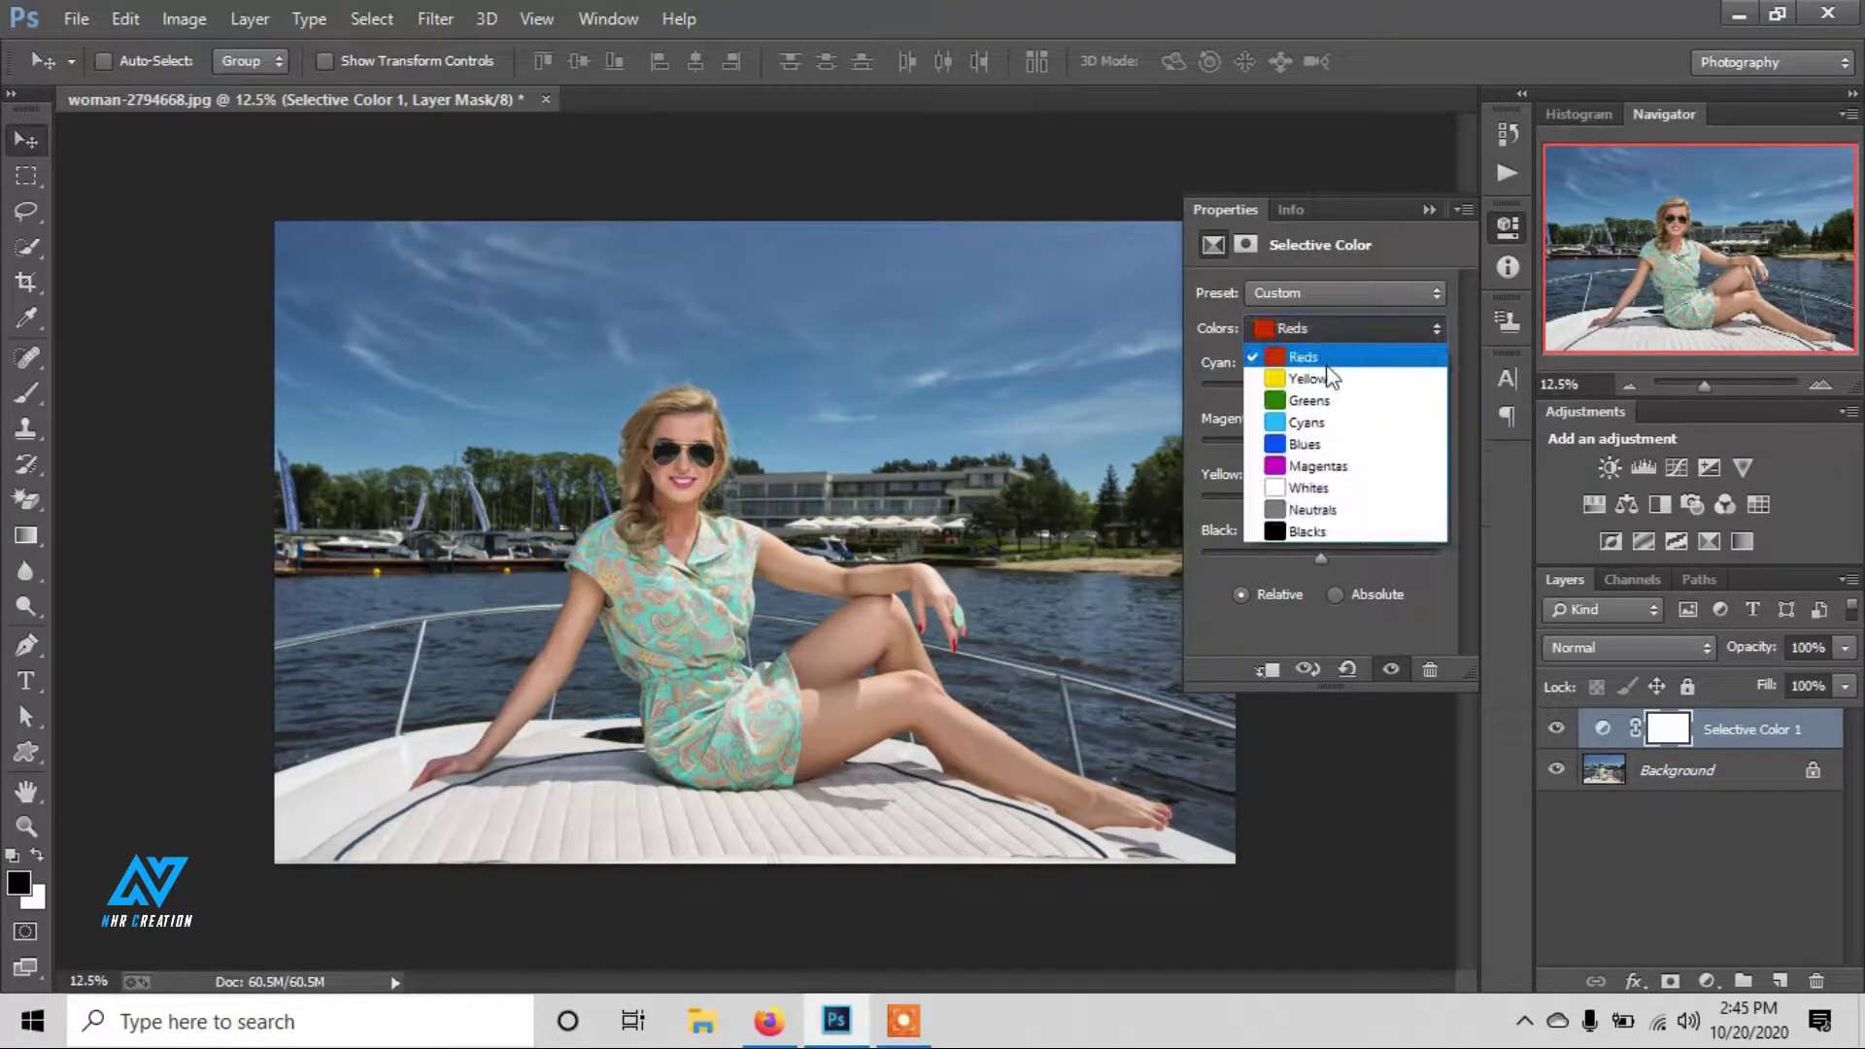
left_click(1337, 424)
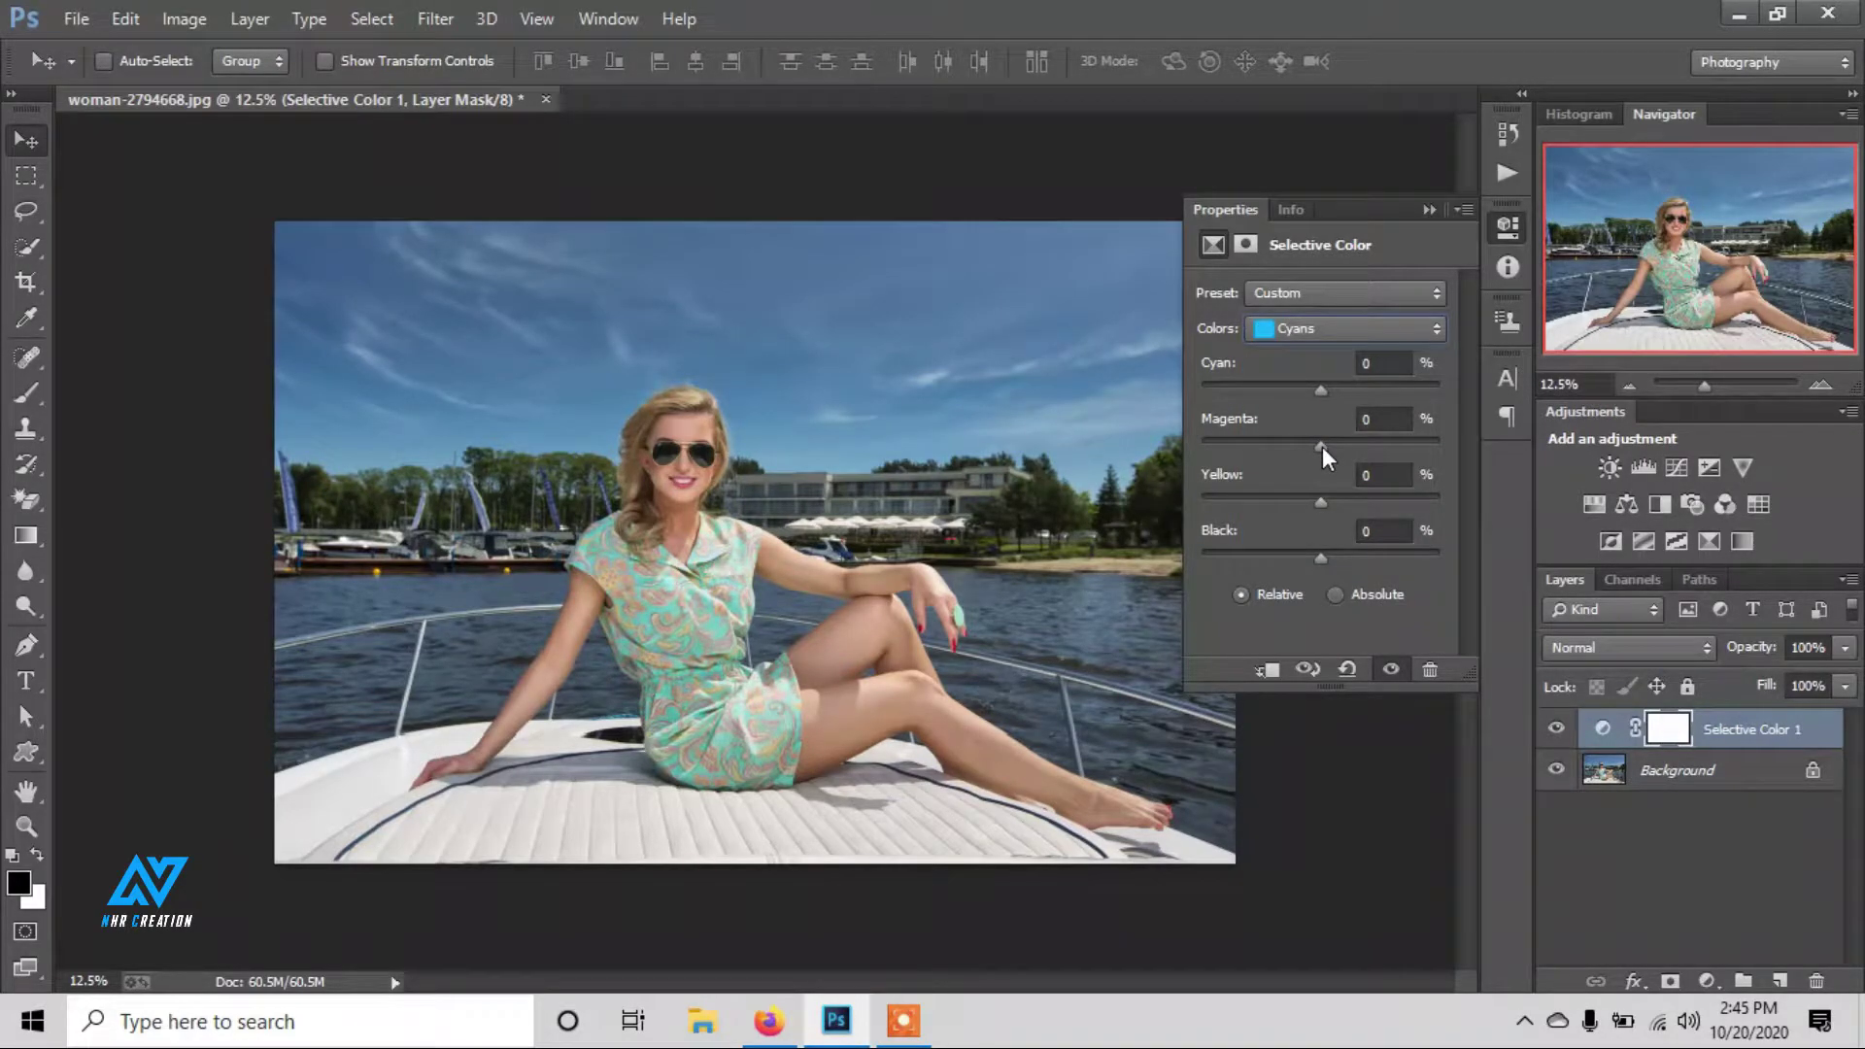
left_click_drag(1321, 447, 1302, 447)
left_click(1428, 210)
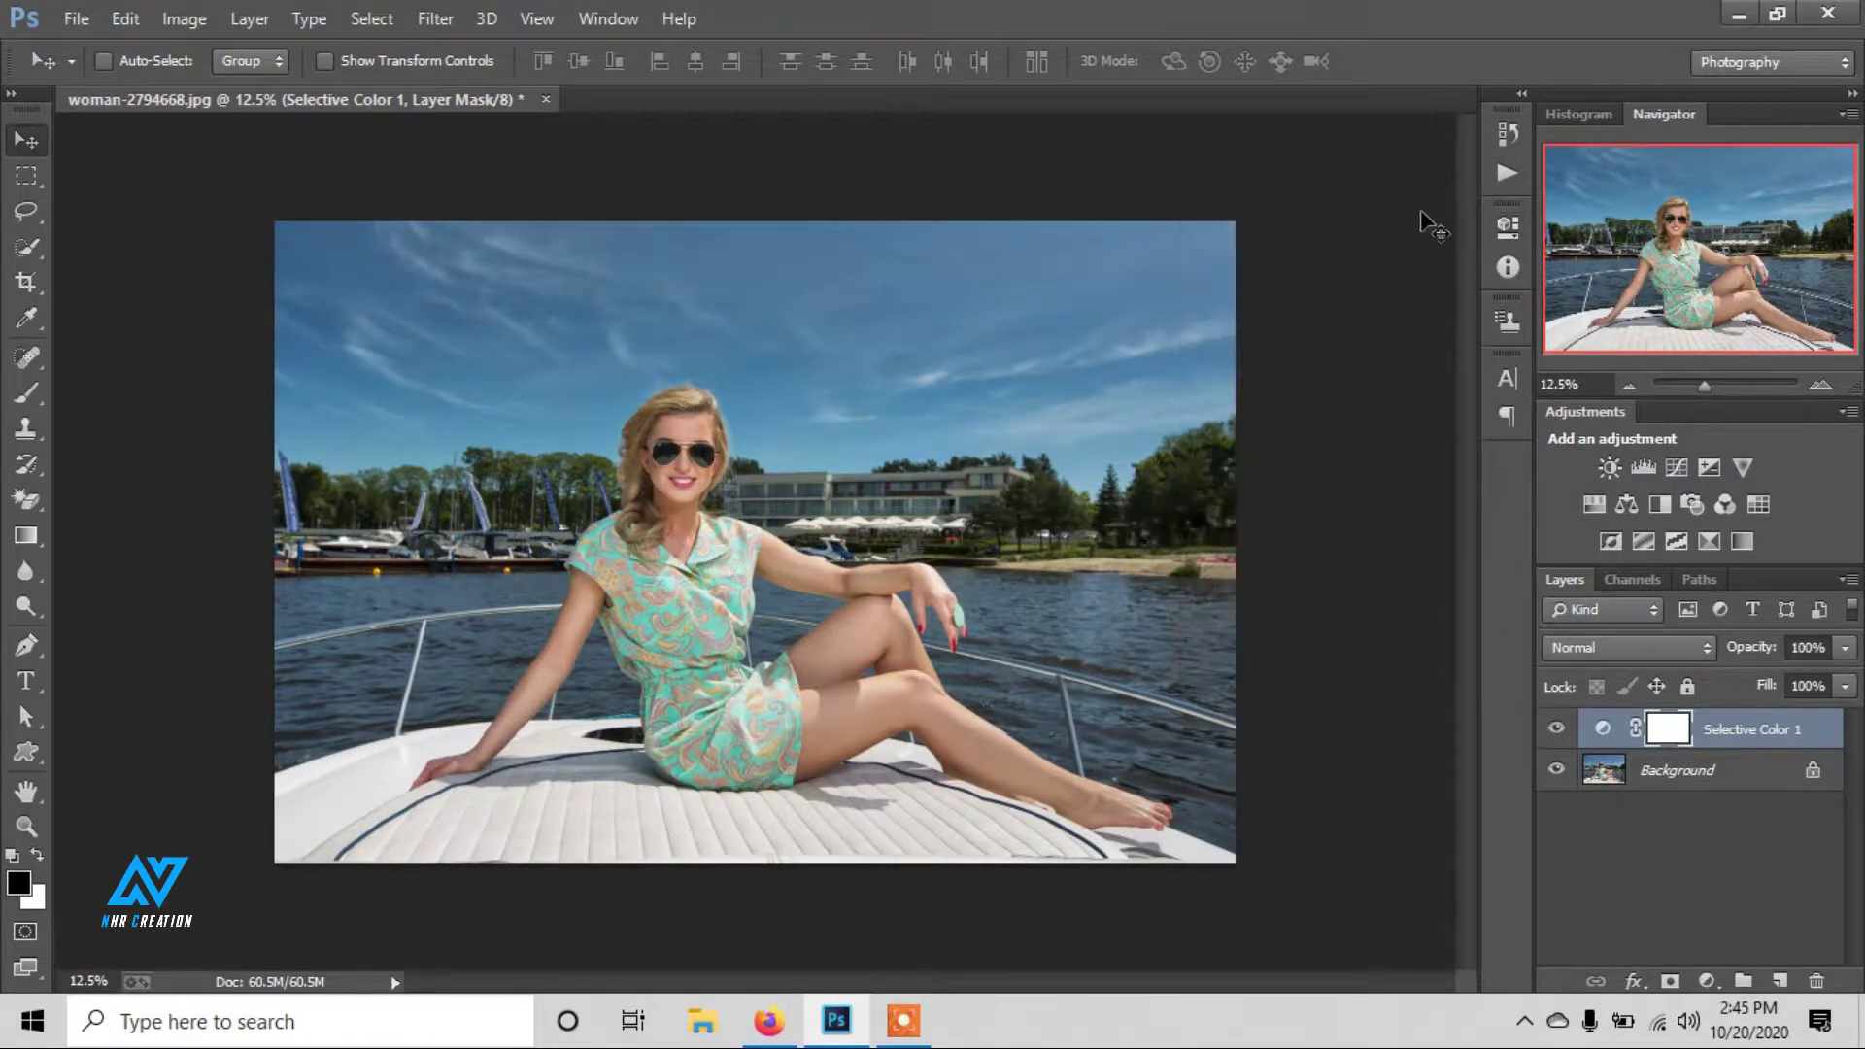
left_click(1557, 731)
left_click(1557, 731)
Add a Channel Mixer adjustment layer with Blue as the output channel.
left_click(1707, 981)
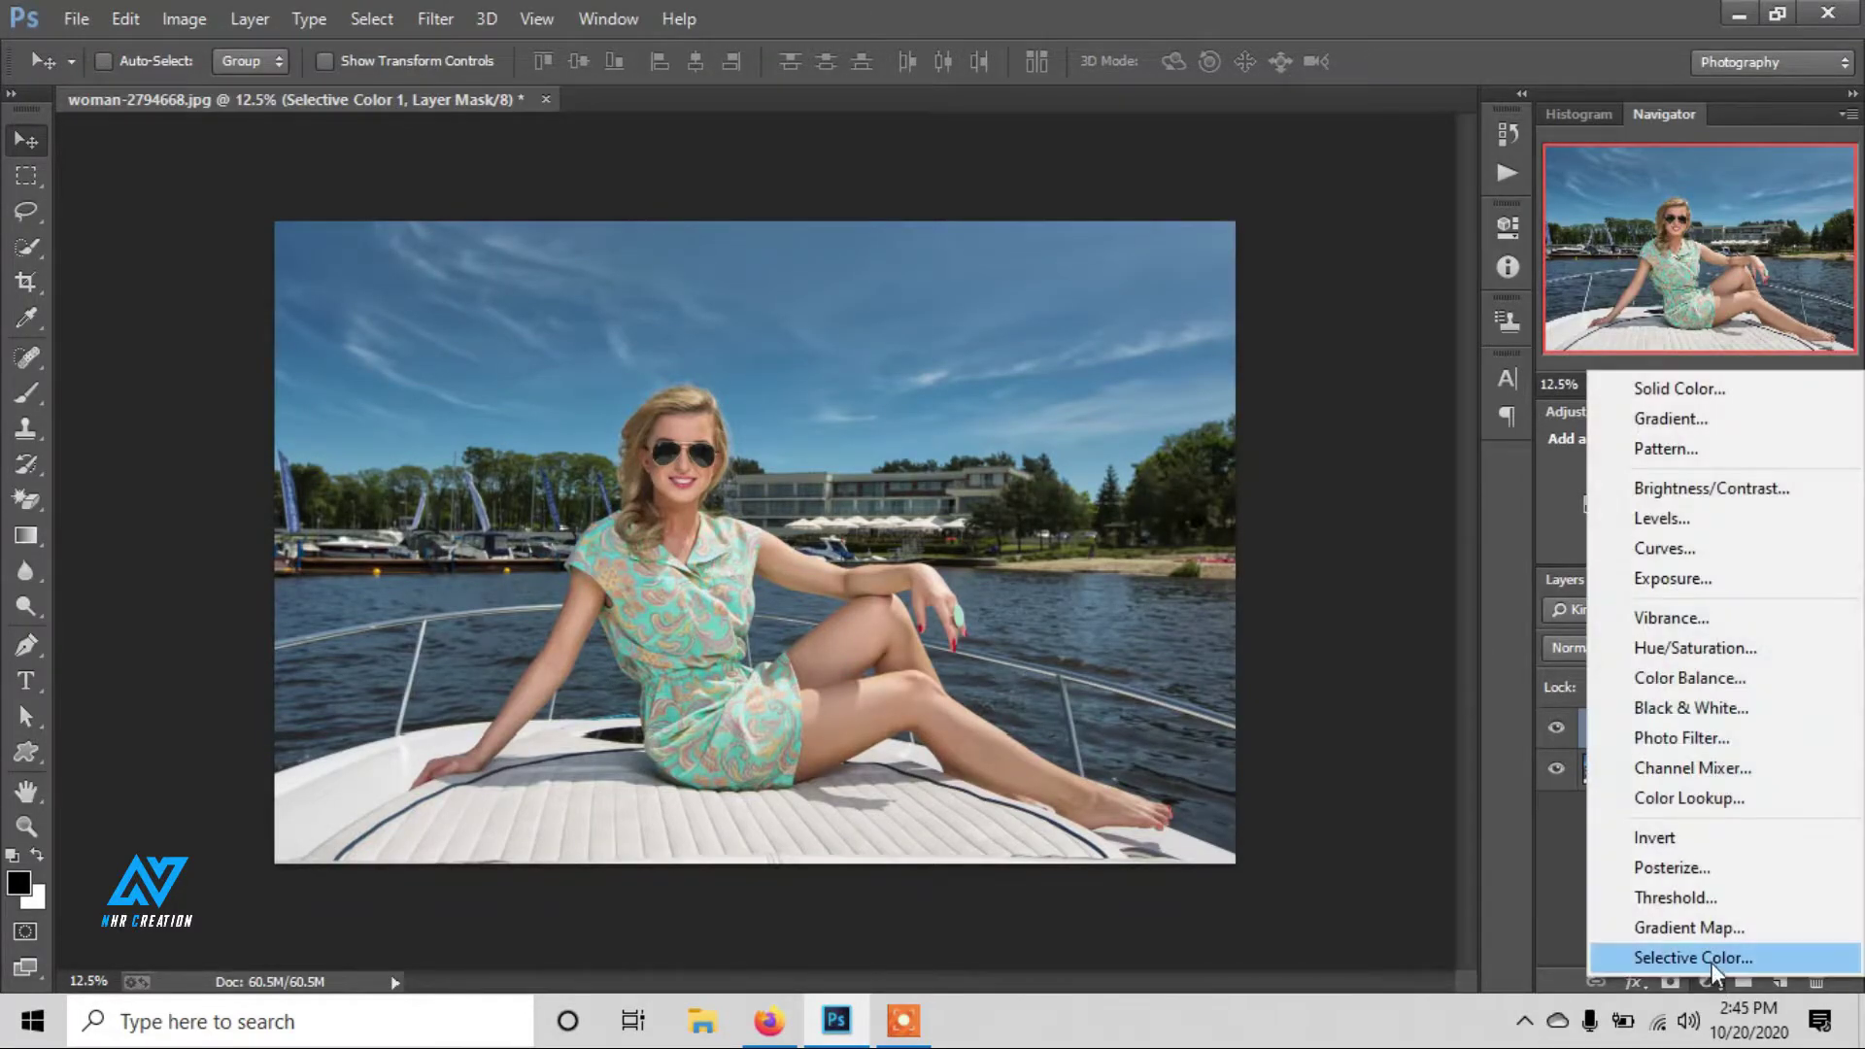
left_click(1706, 771)
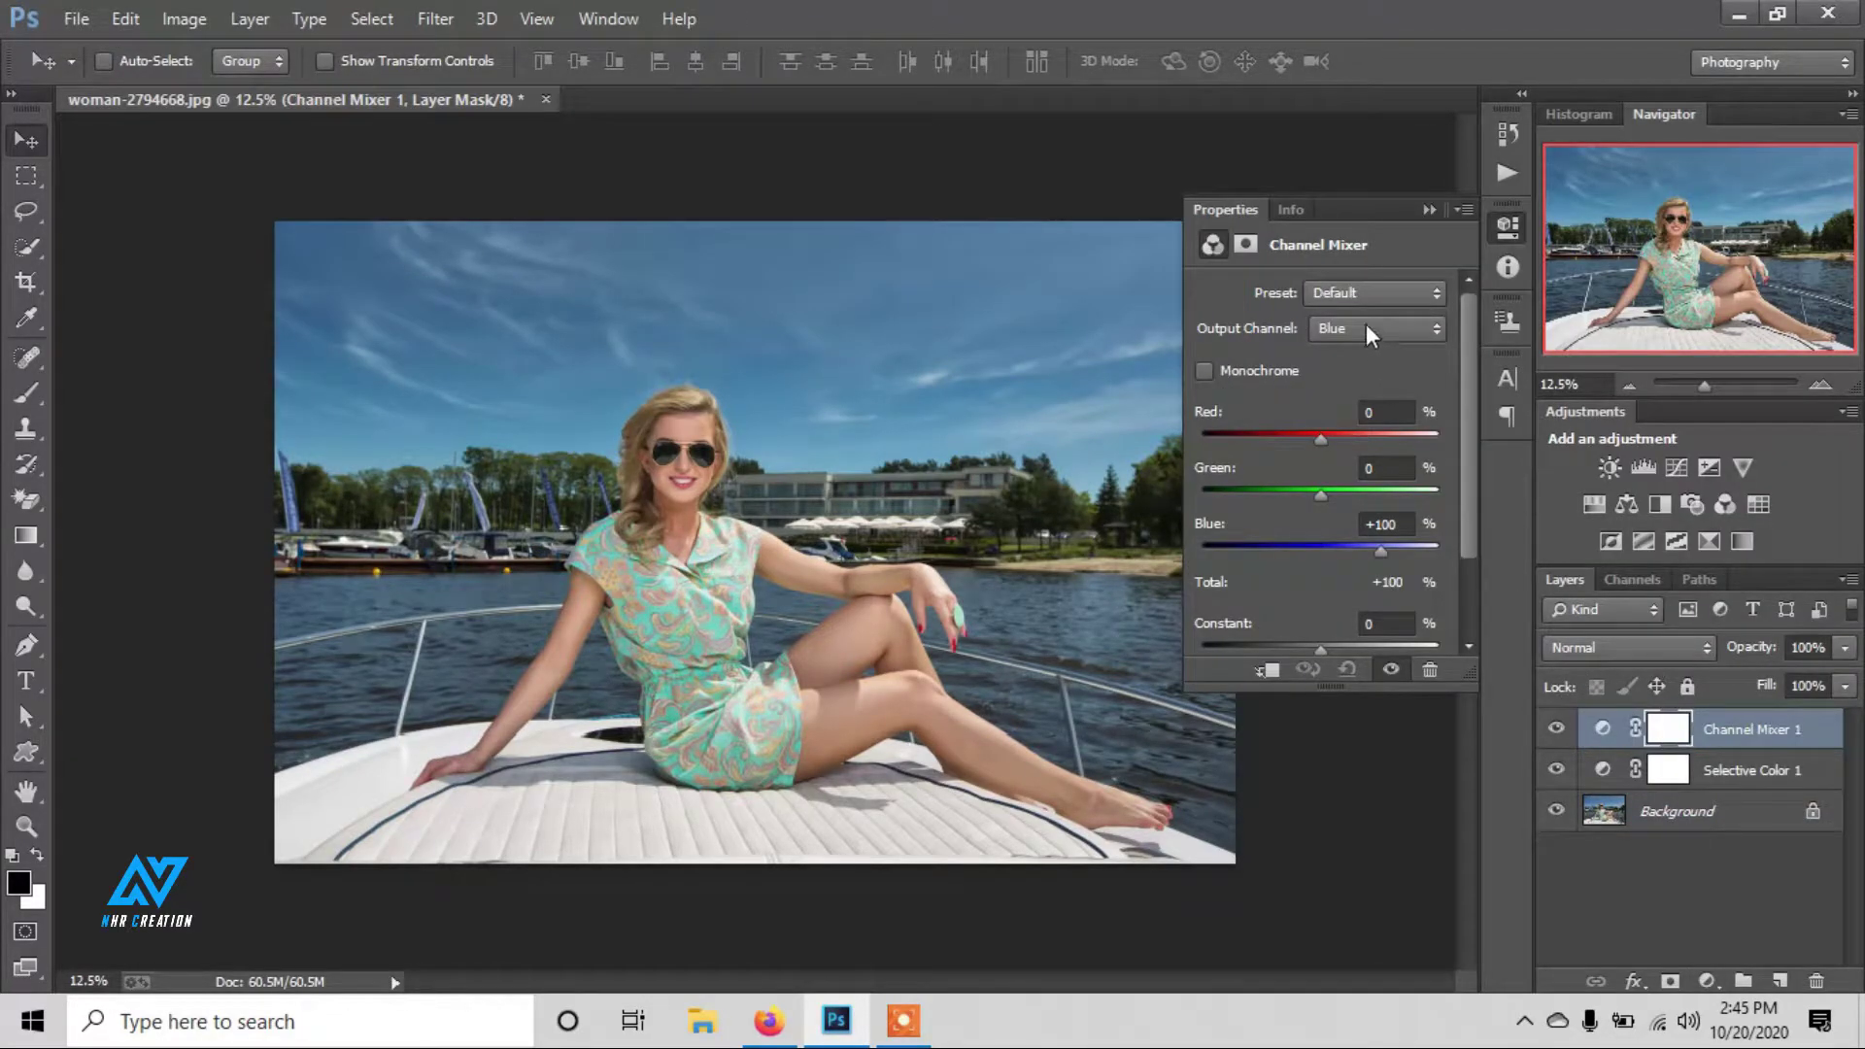
left_click(1366, 324)
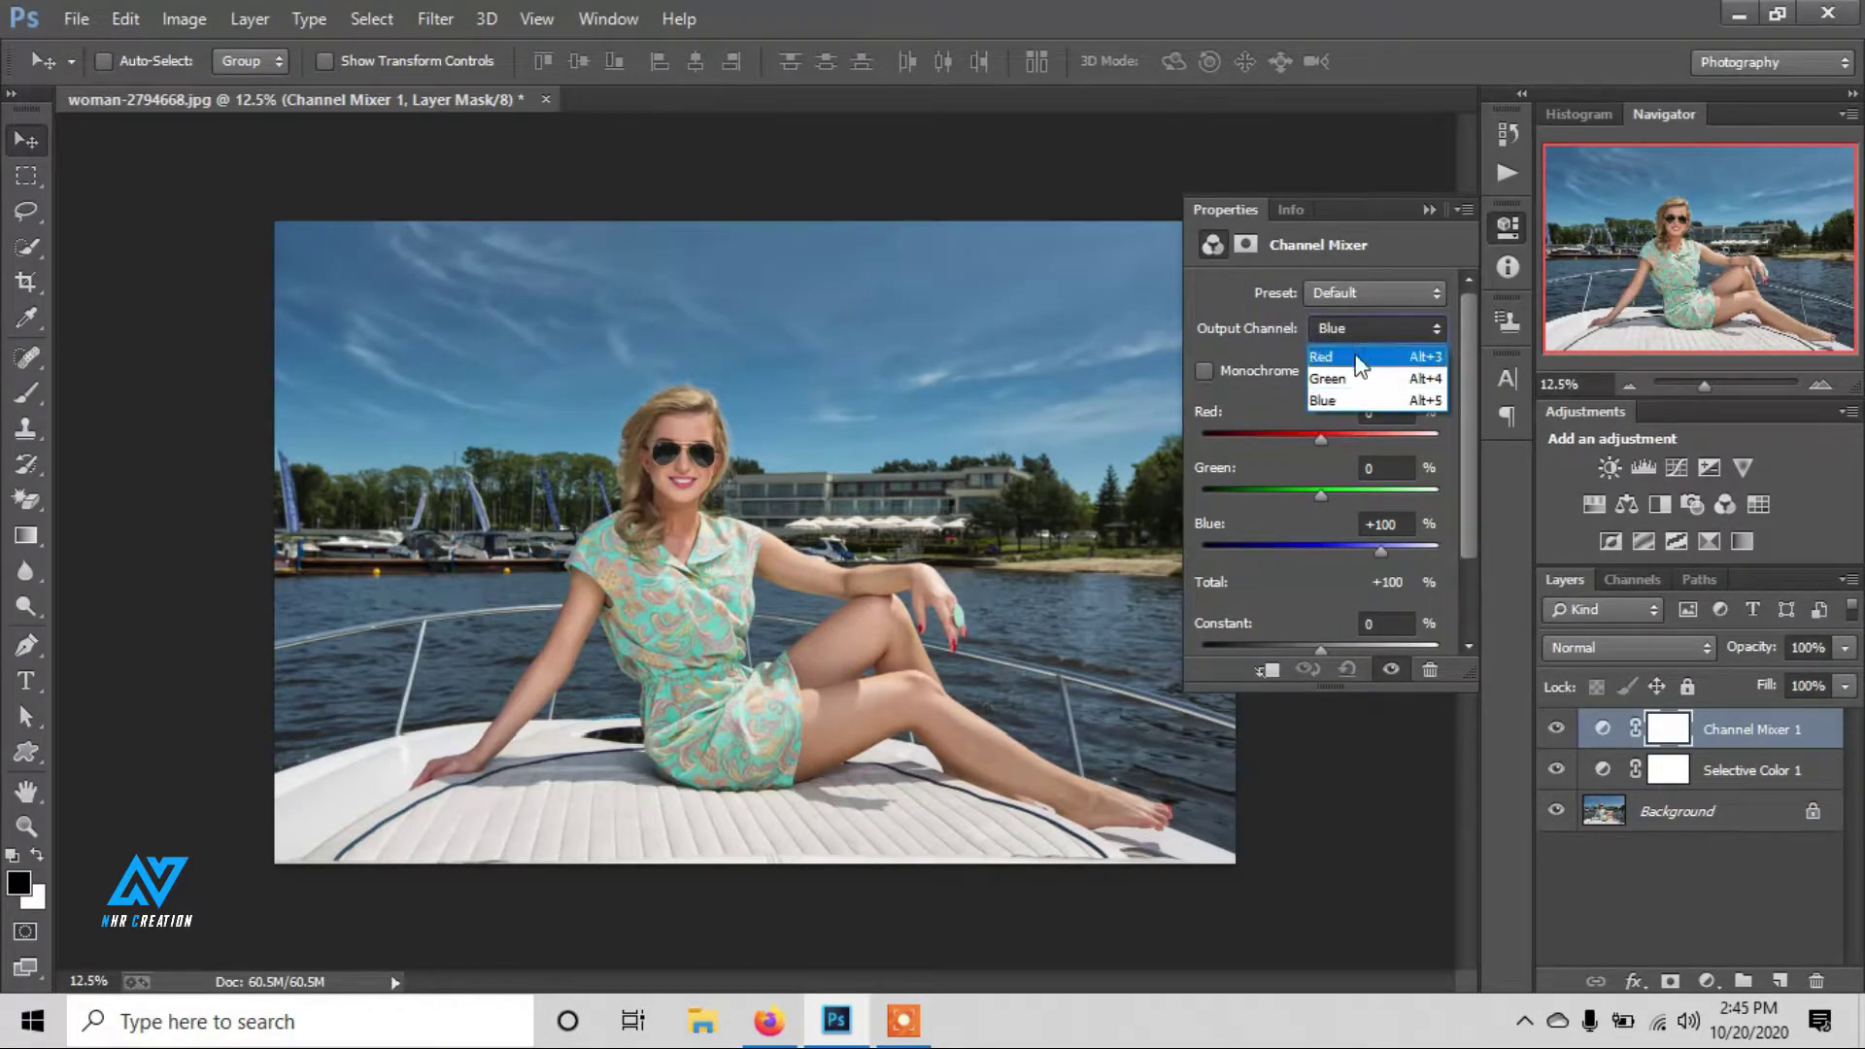
left_click(1356, 355)
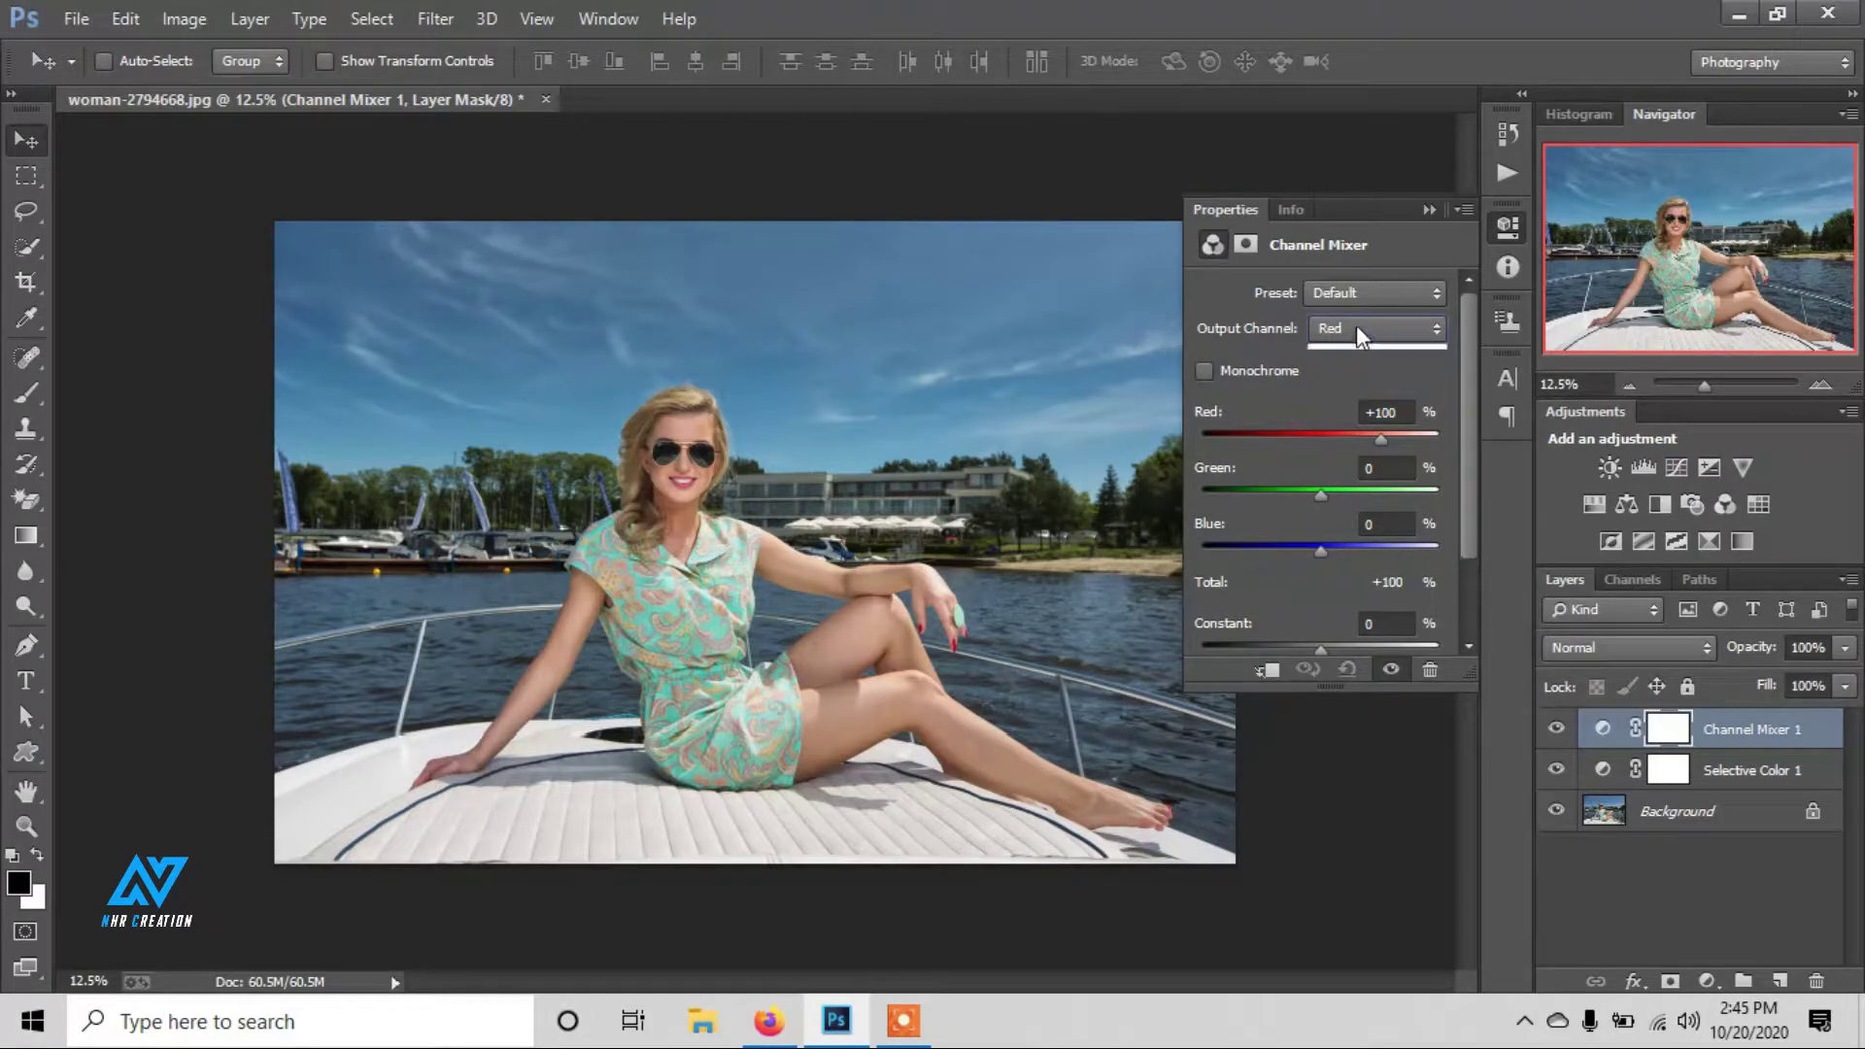
left_click(1356, 324)
left_click(1362, 399)
Set the Blue output to Green 100 and Blue 0 for a teal cast.
left_click(1372, 468)
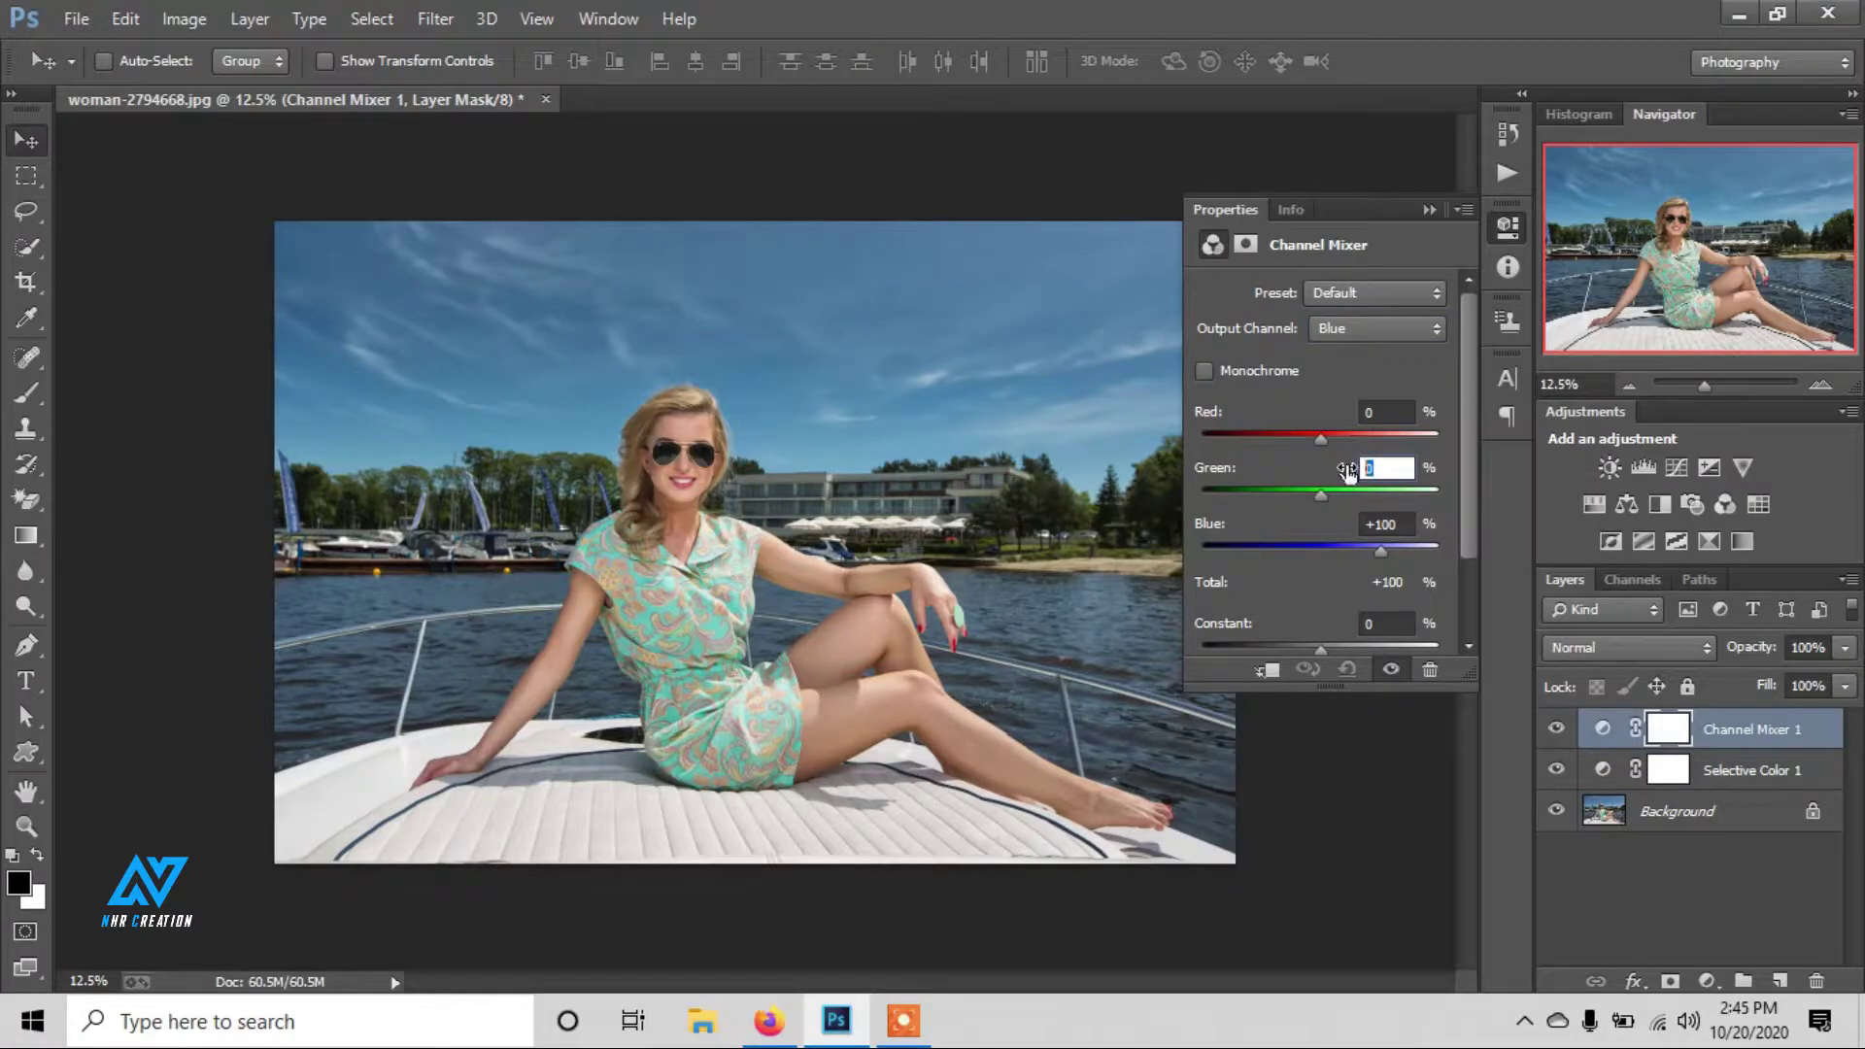
type("100")
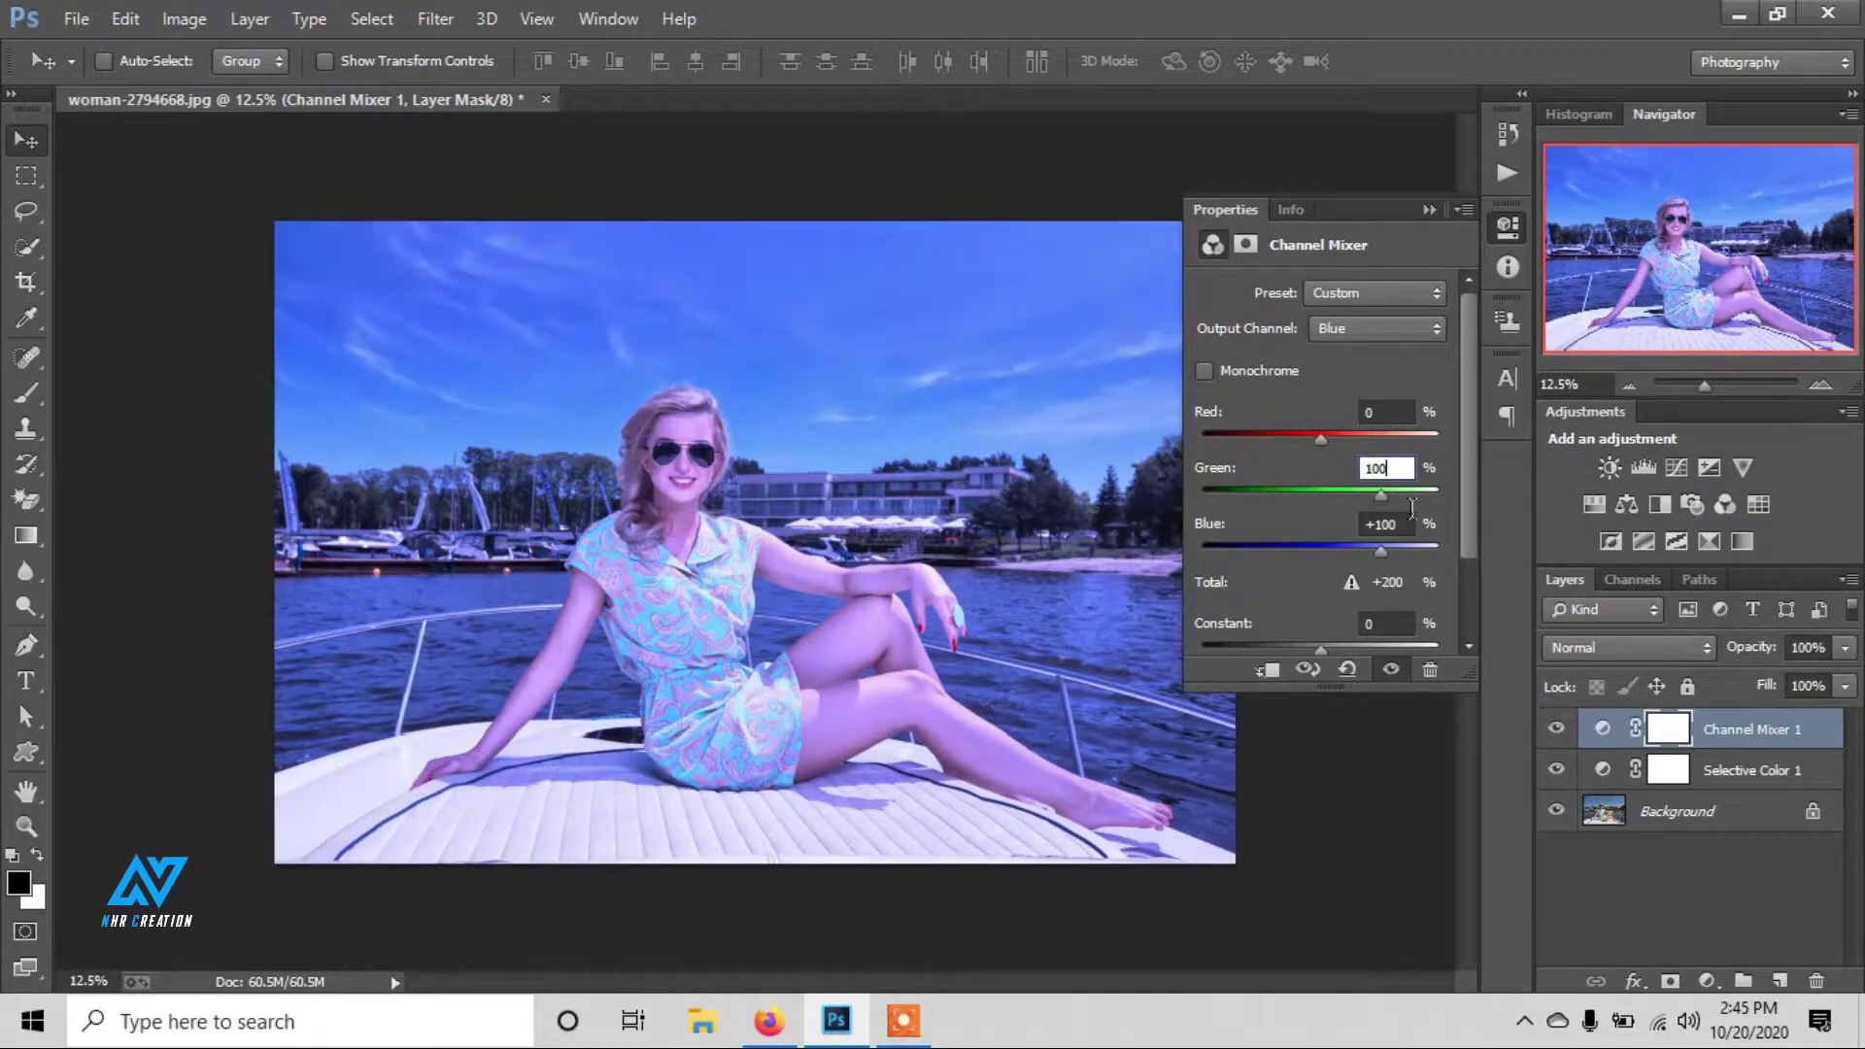
left_click(1408, 525)
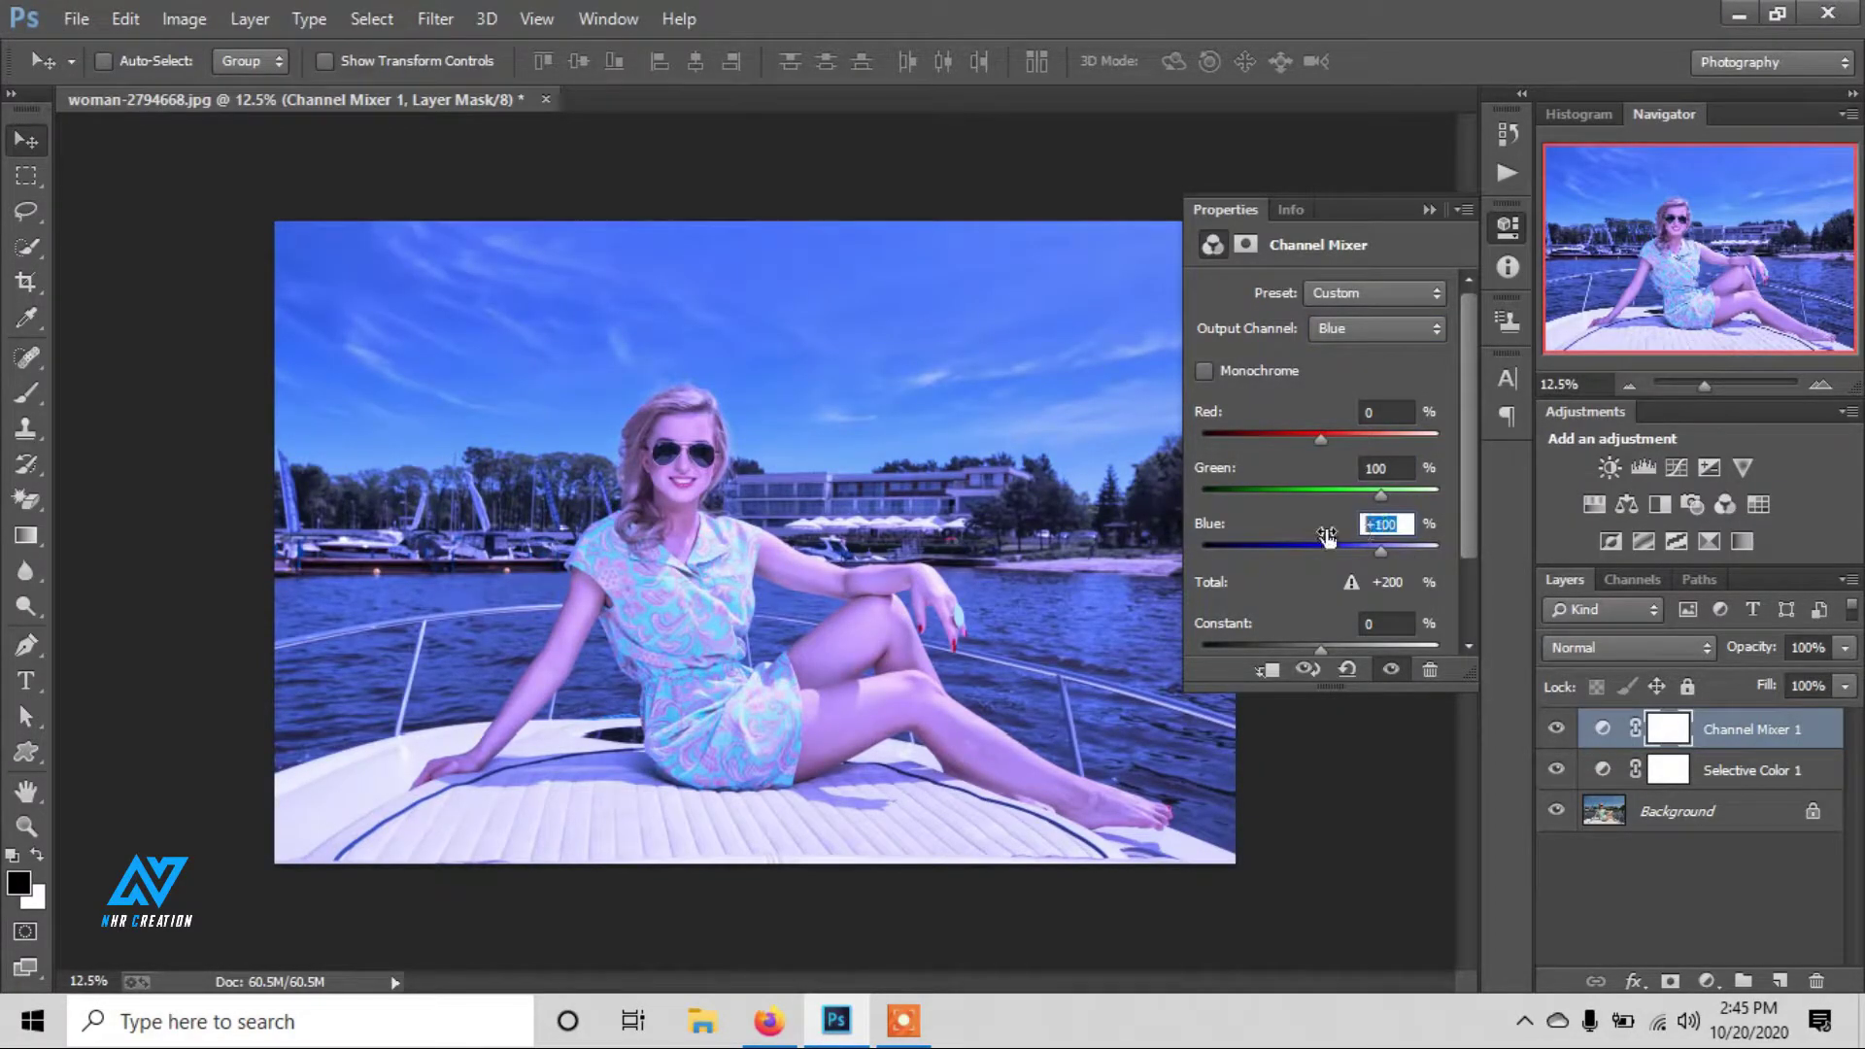
type("0")
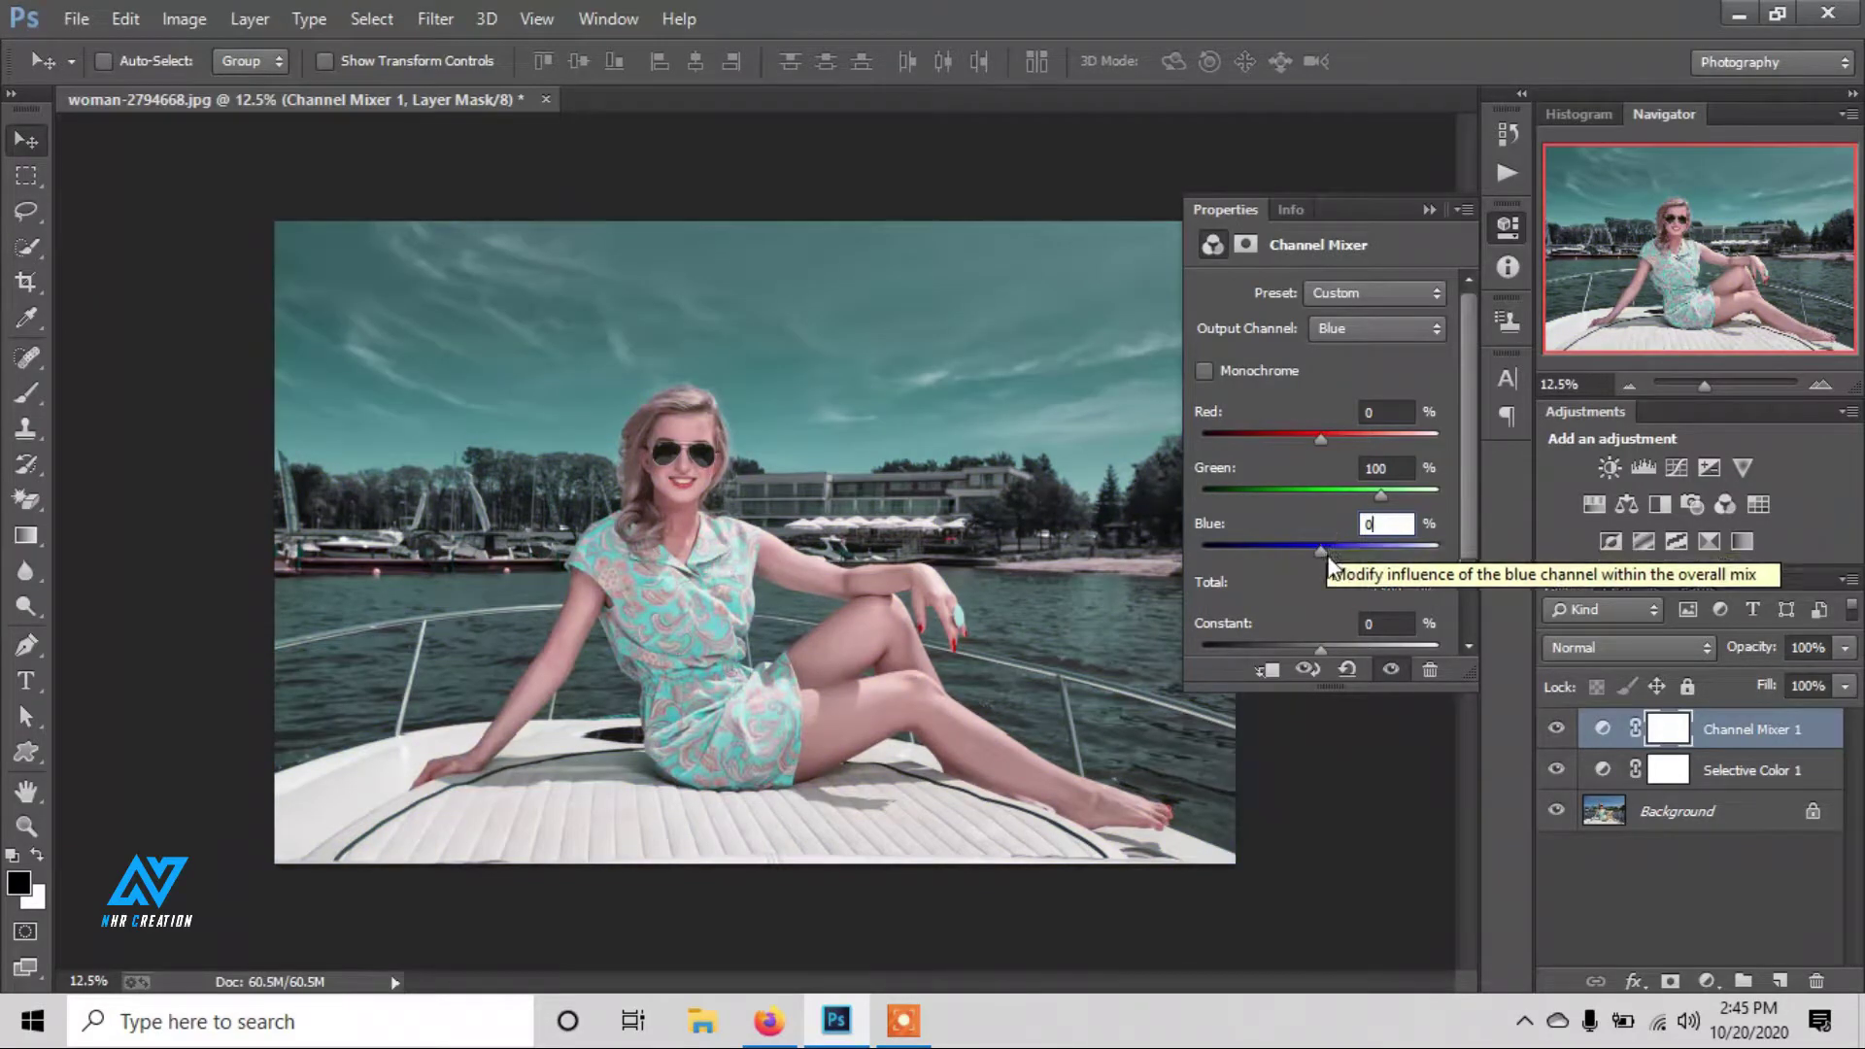
left_click(1329, 330)
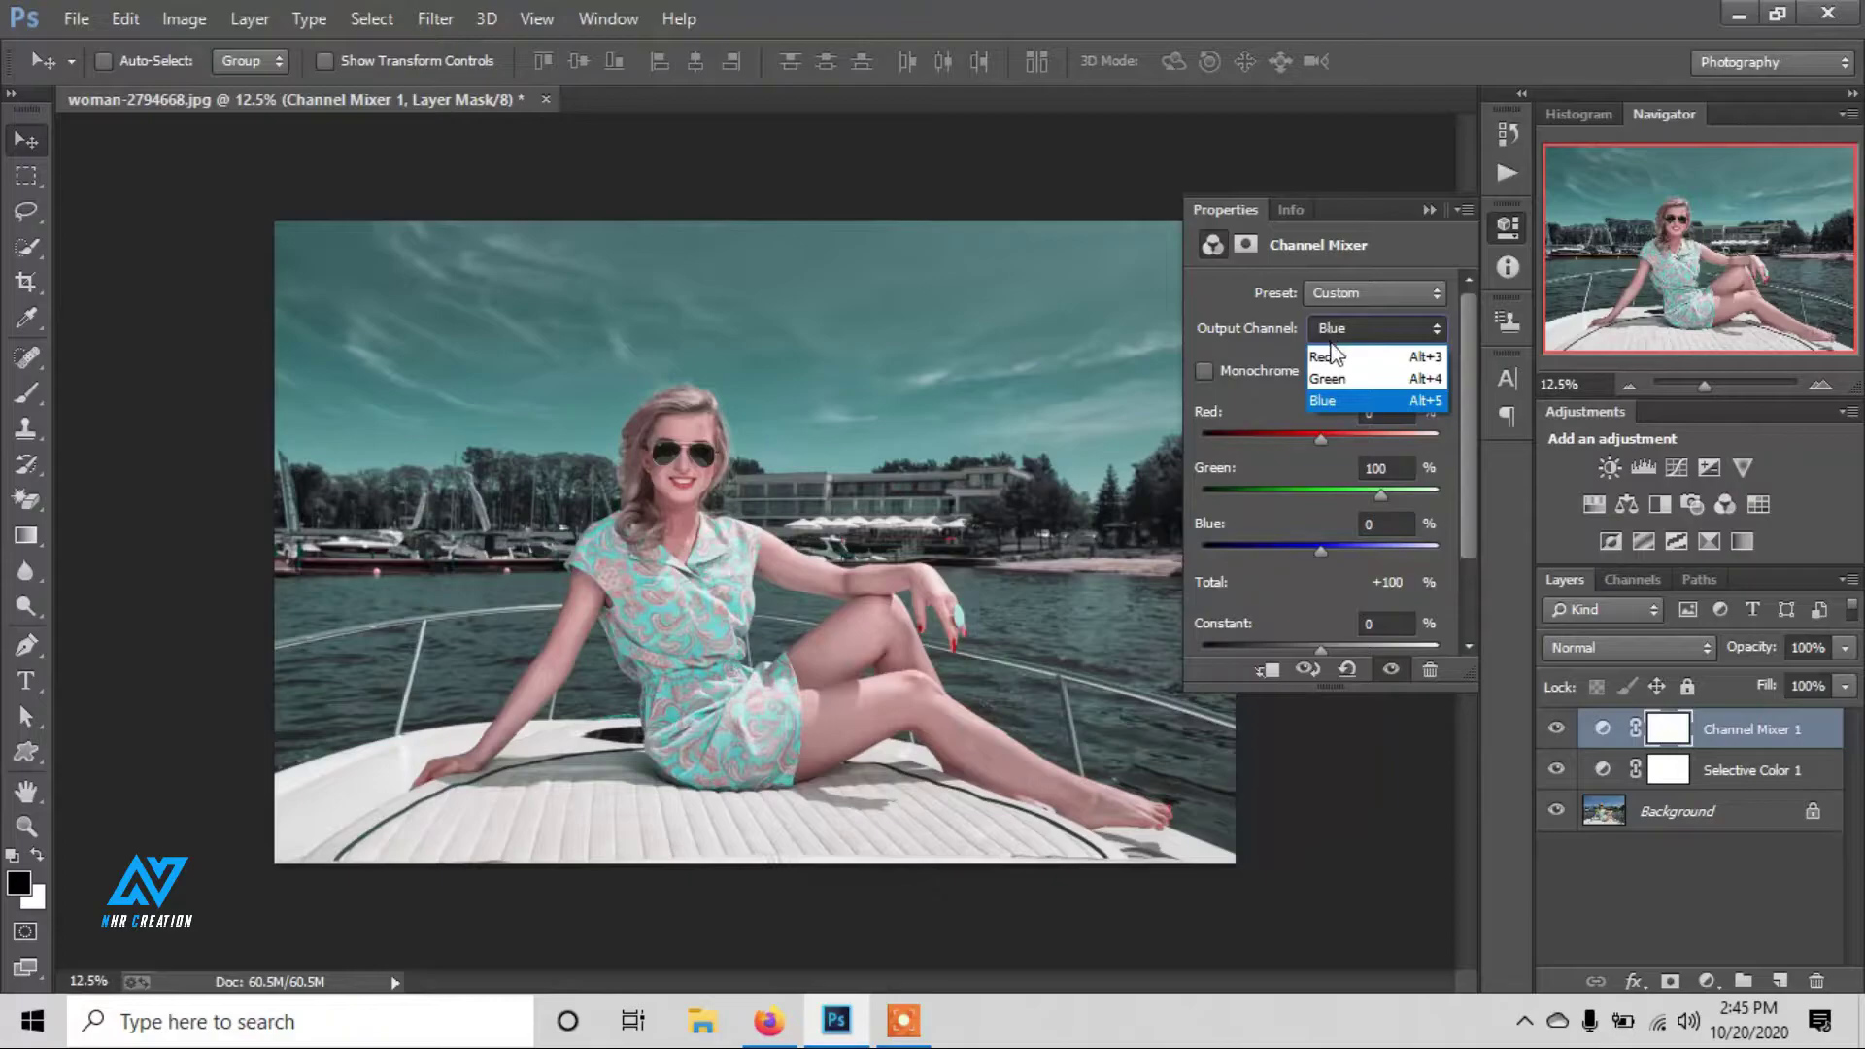
left_click(1332, 354)
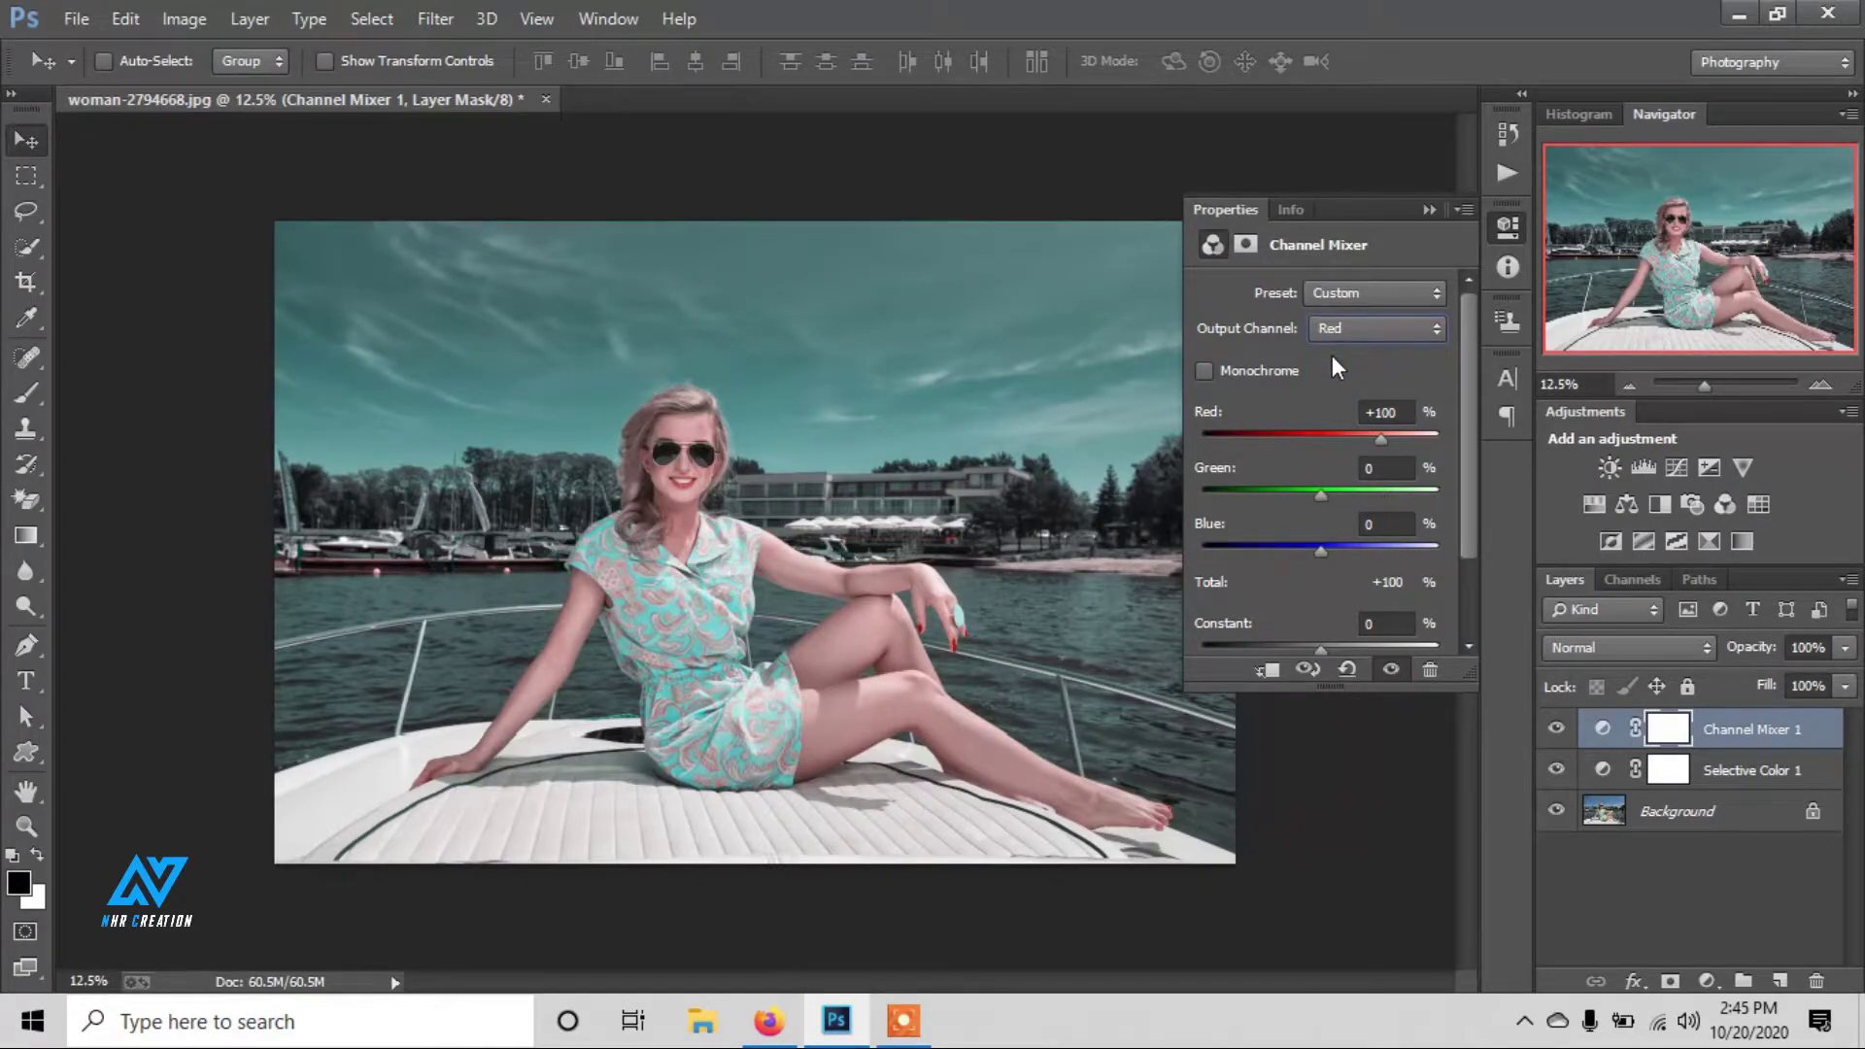
left_click(1428, 210)
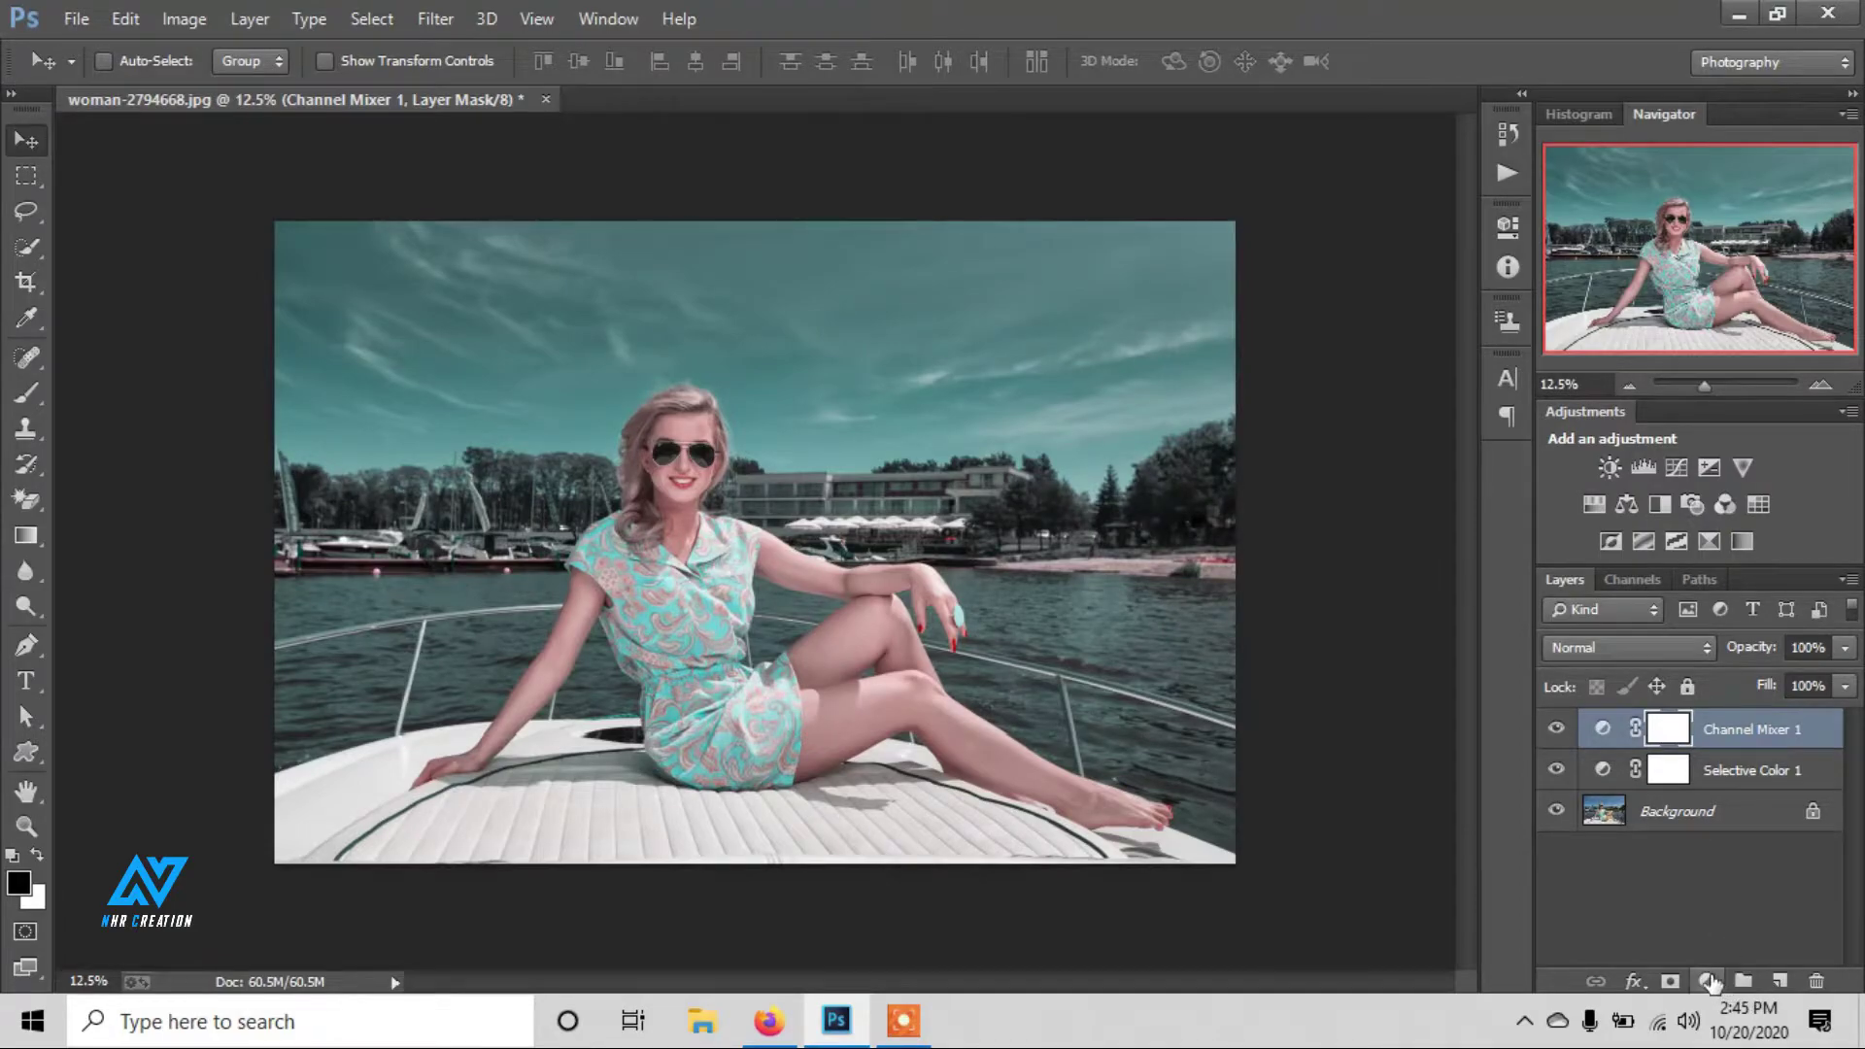
Add a Hue/Saturation layer and set the Reds hue to 20 and saturation to 40.
left_click(1708, 981)
left_click(1690, 646)
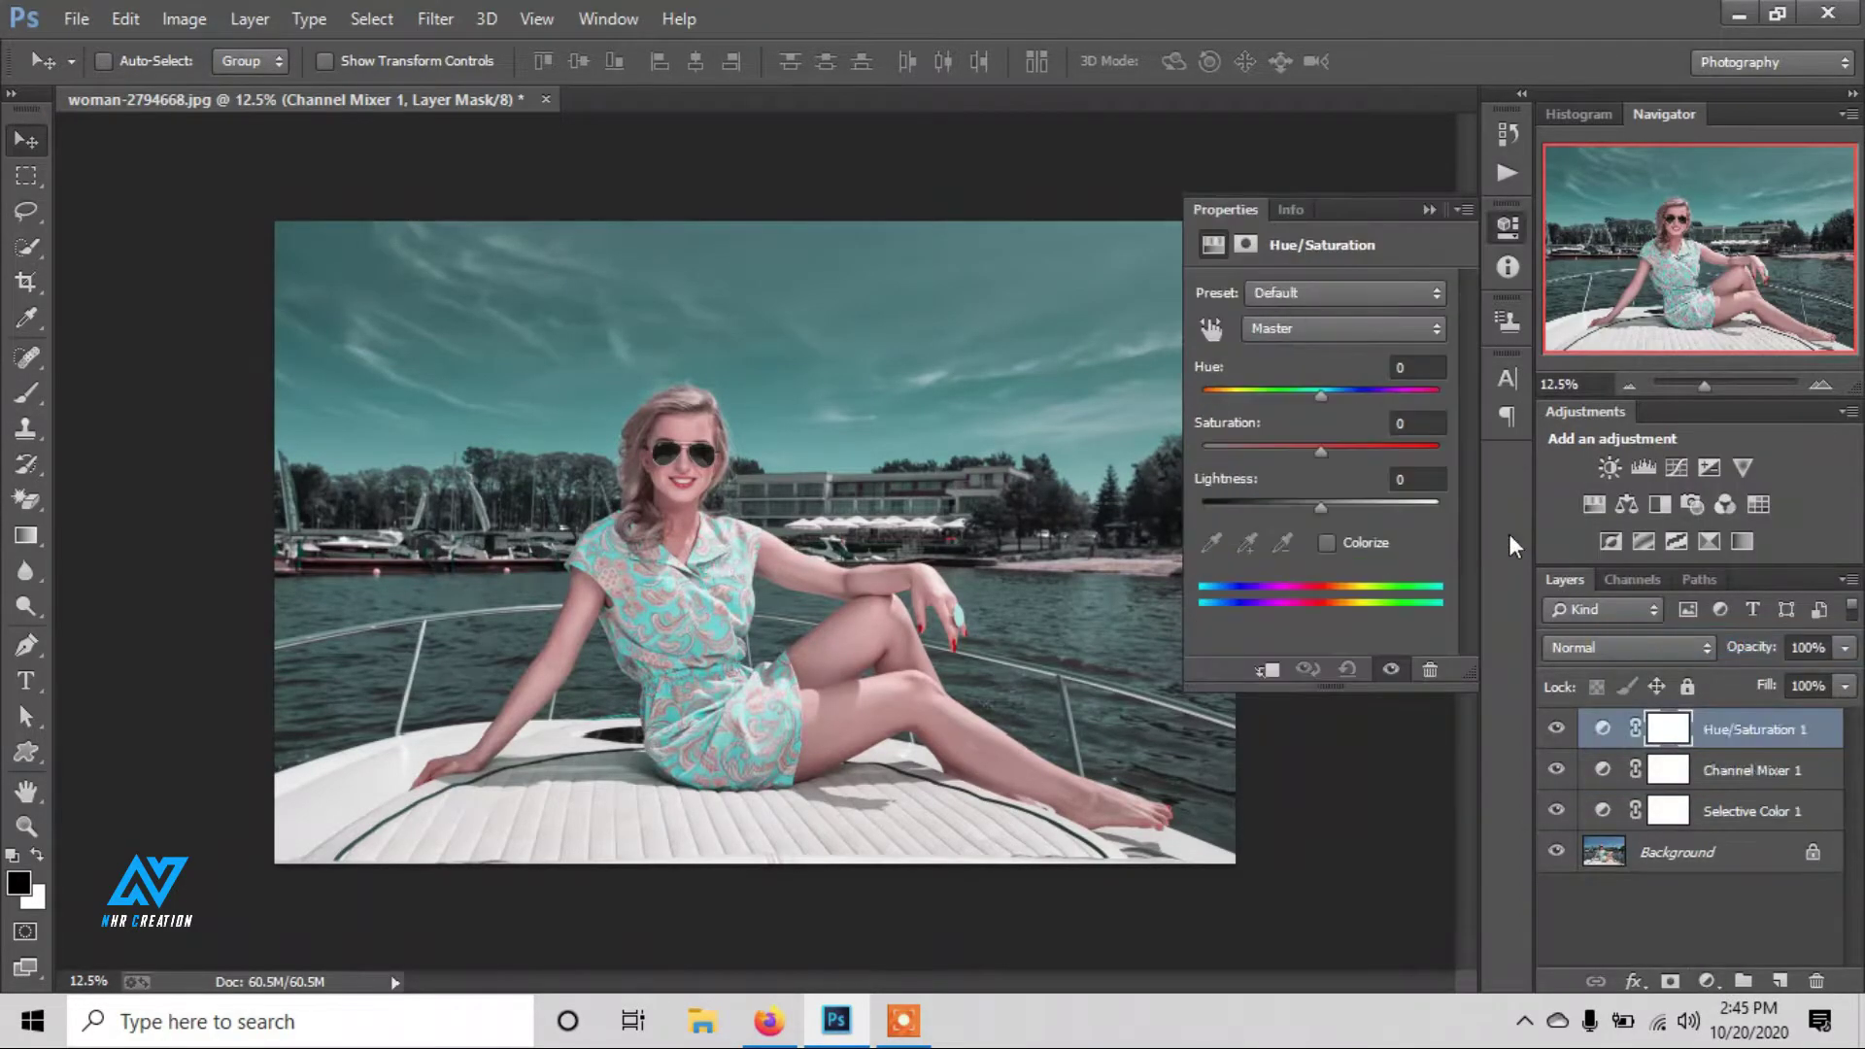
left_click(1327, 331)
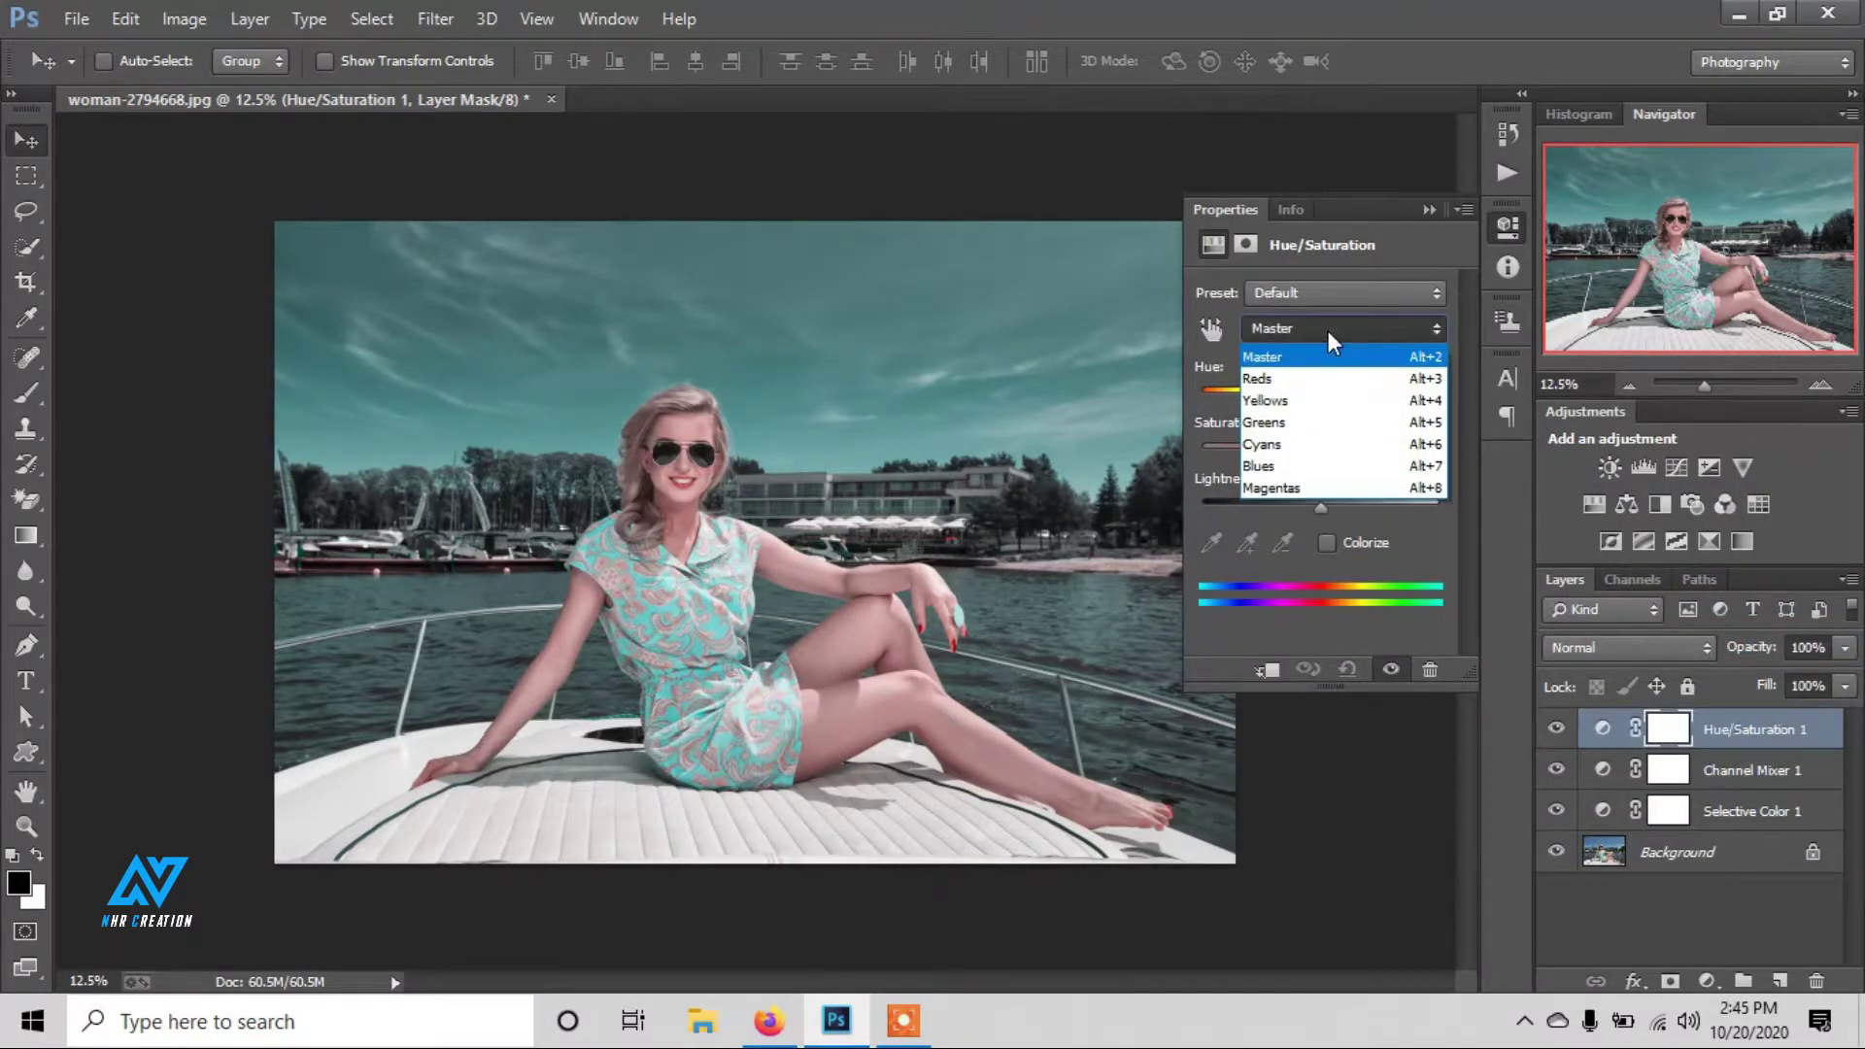
left_click(1332, 381)
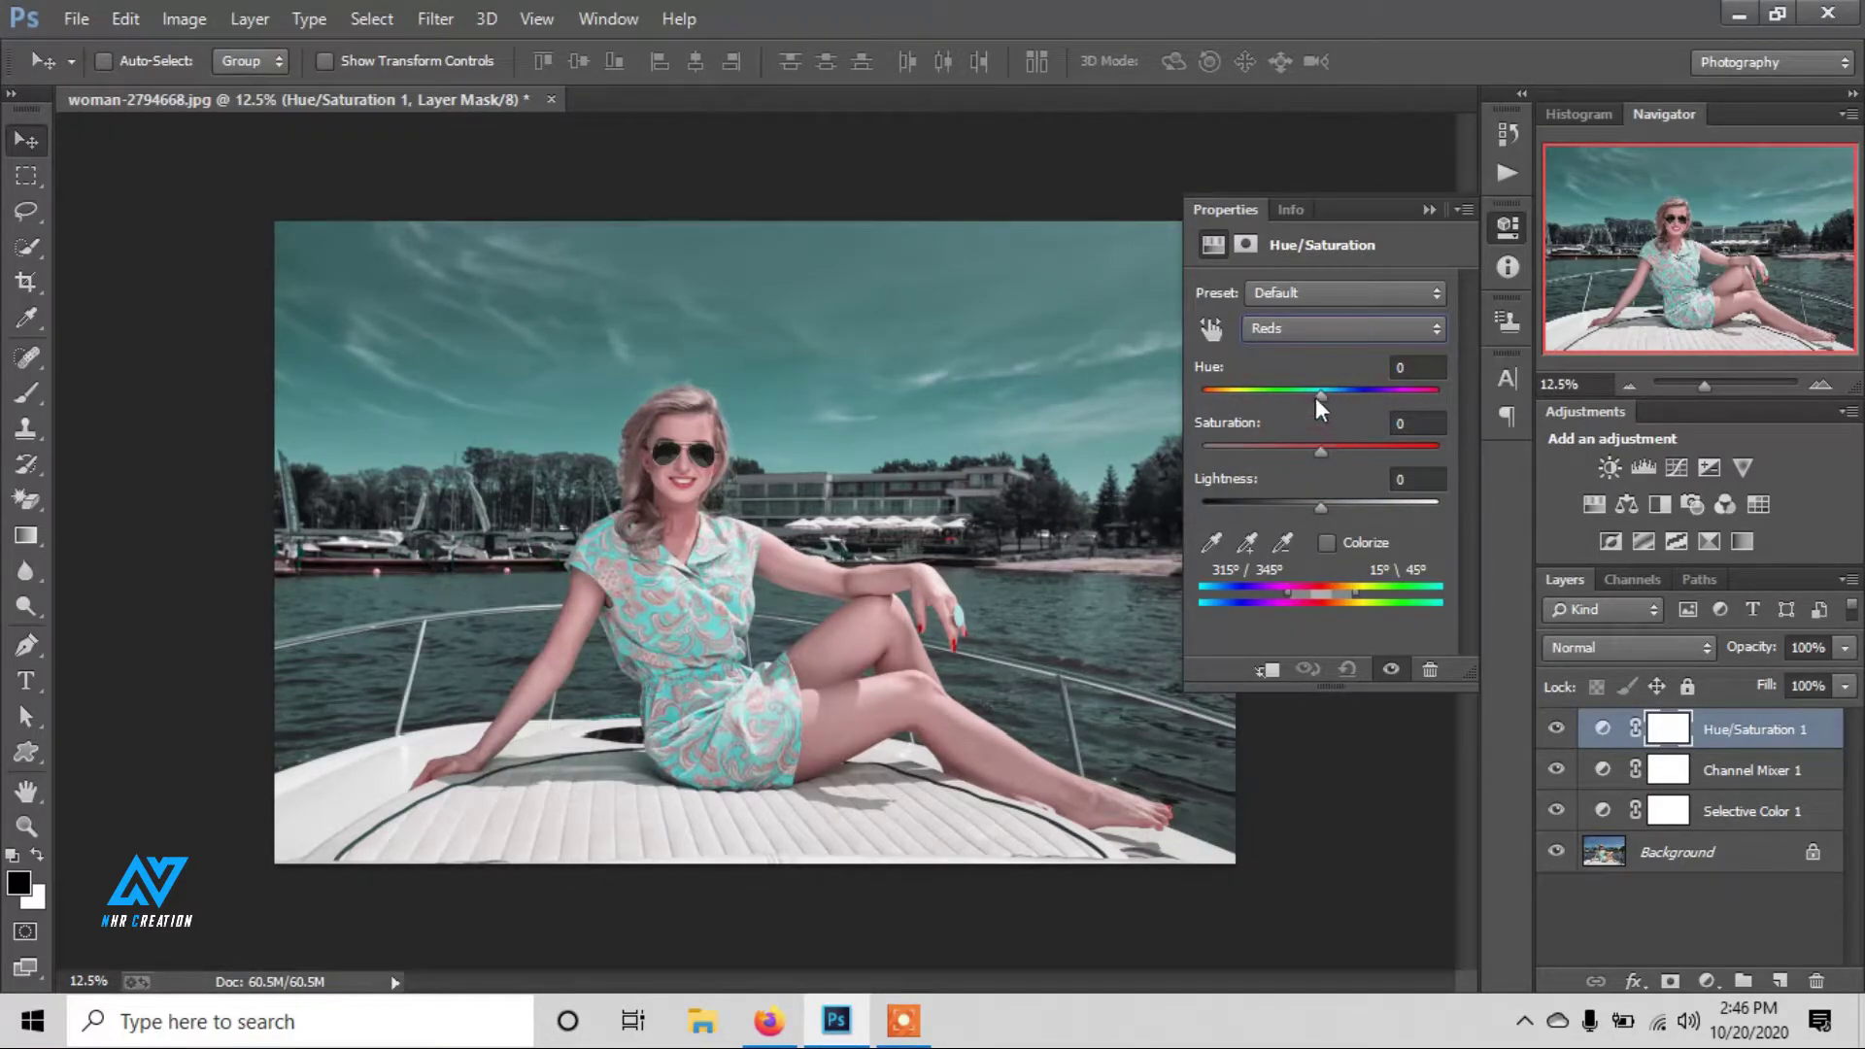
left_click(1411, 368)
type("30")
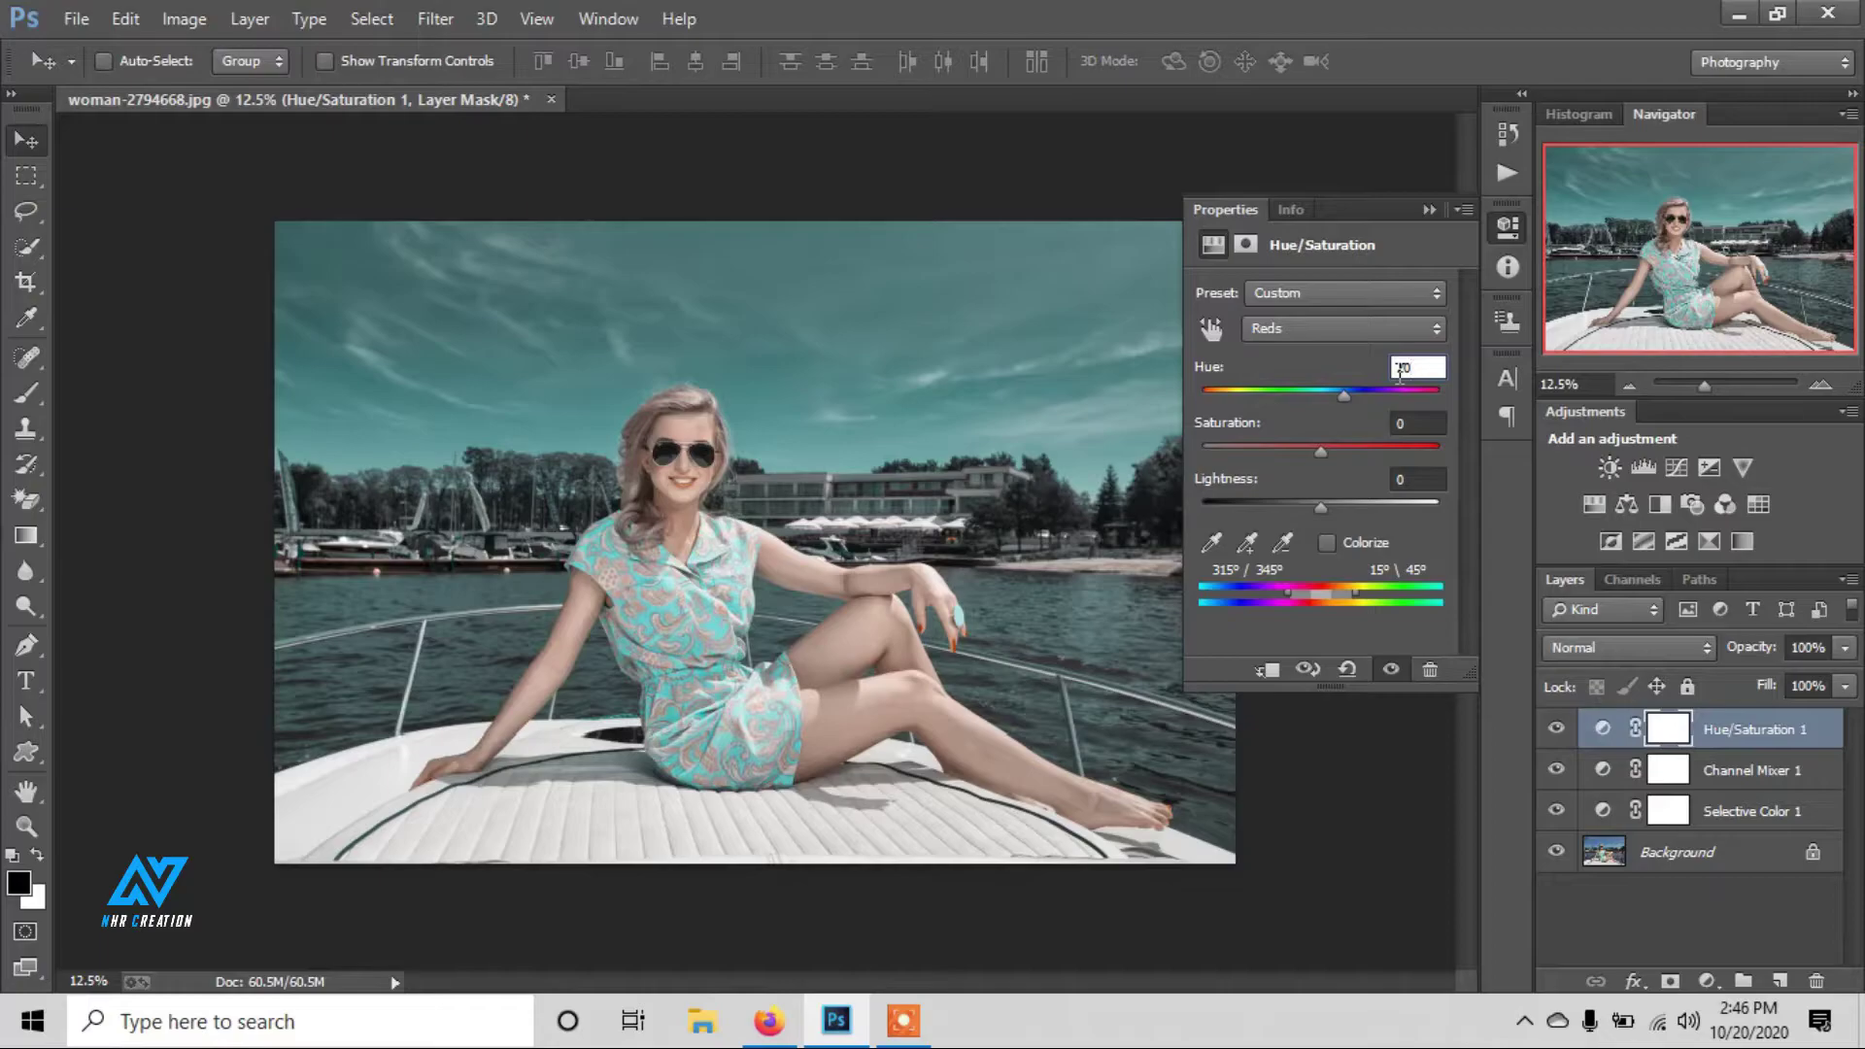
left_click(1402, 425)
type("40")
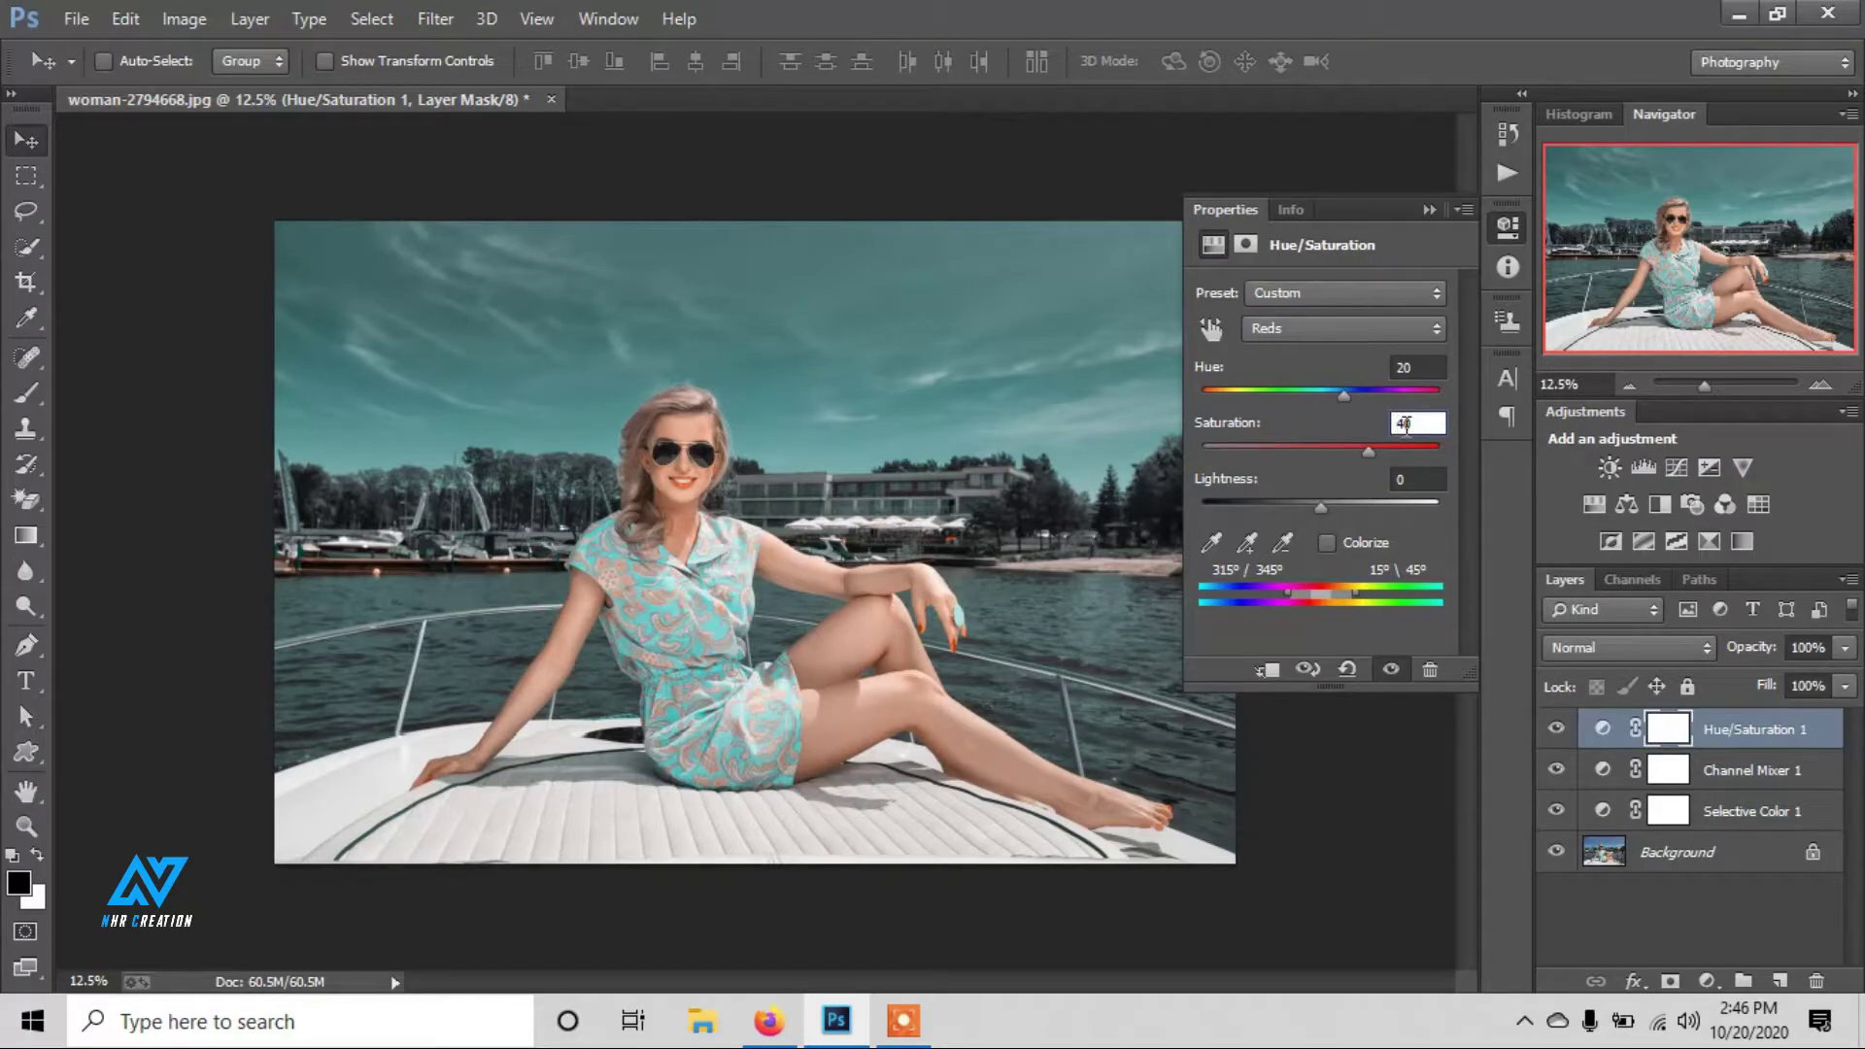
Raise the Cyans saturation to 40 for a brighter teal.
left_click(1335, 332)
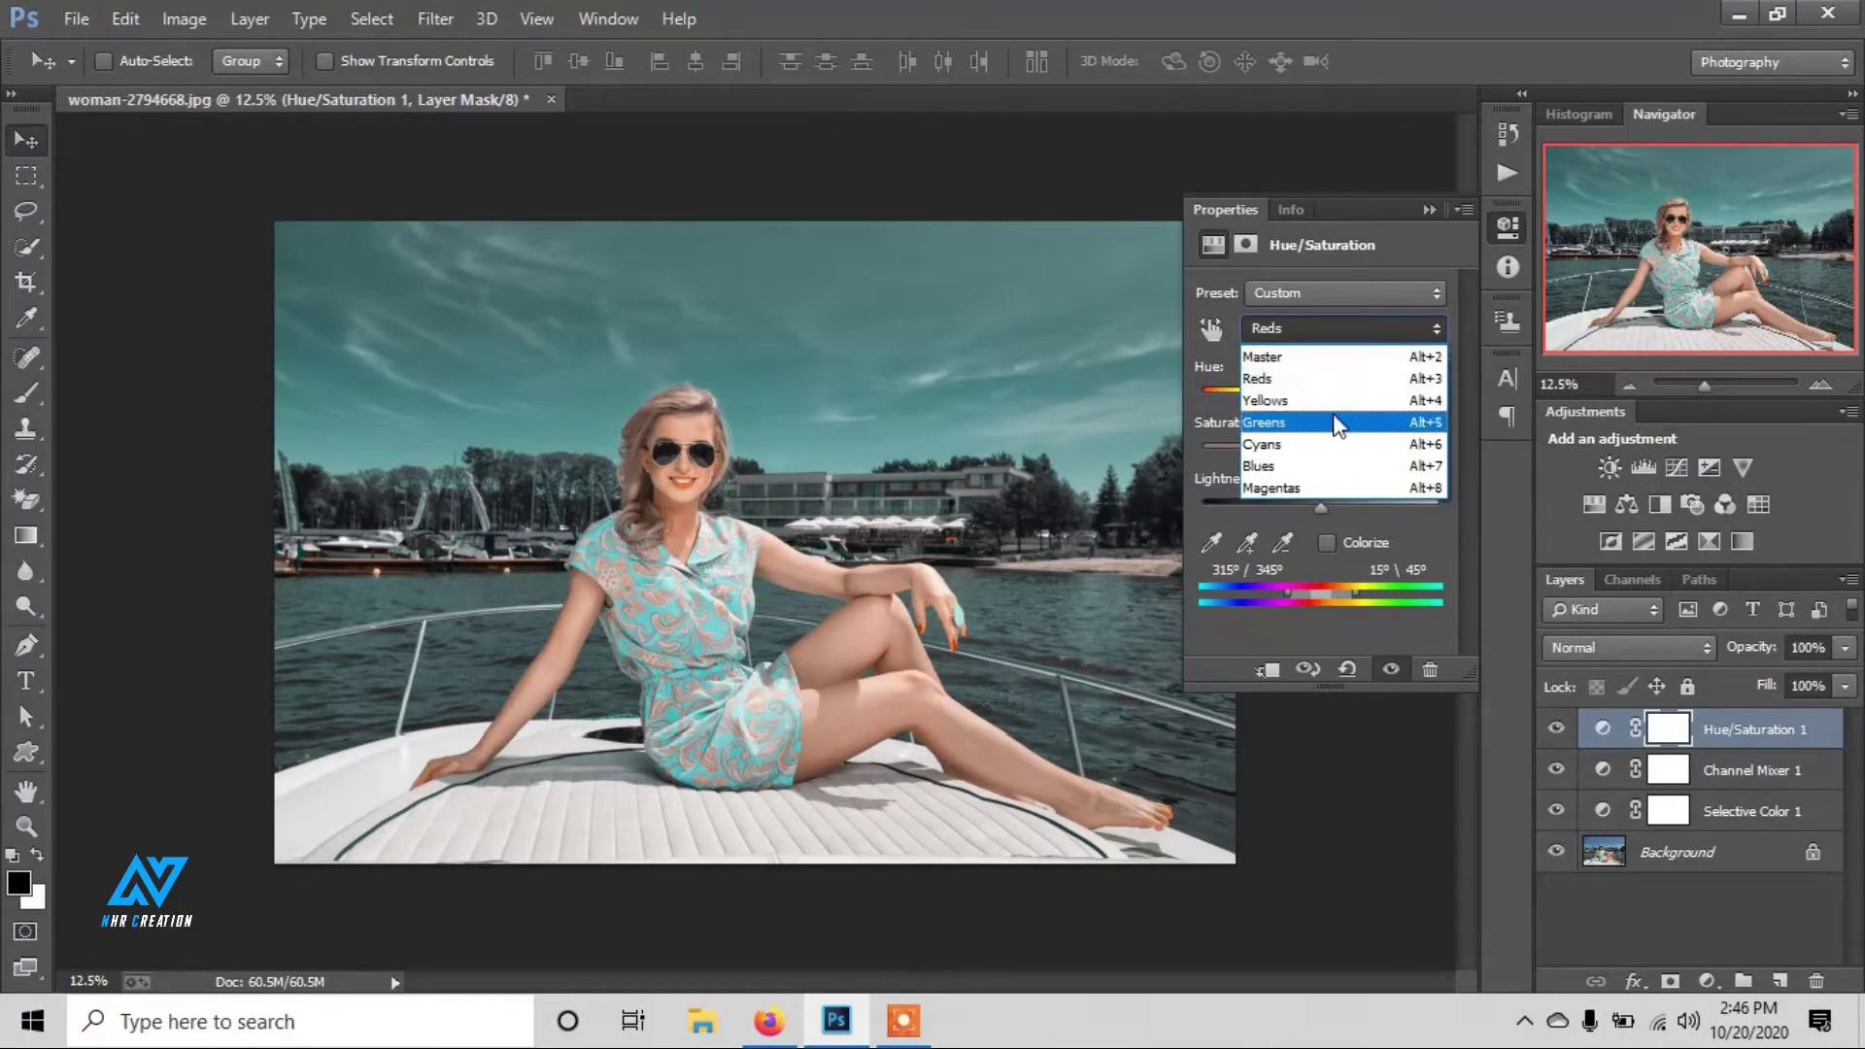
left_click(1339, 445)
left_click(1402, 425)
type("4")
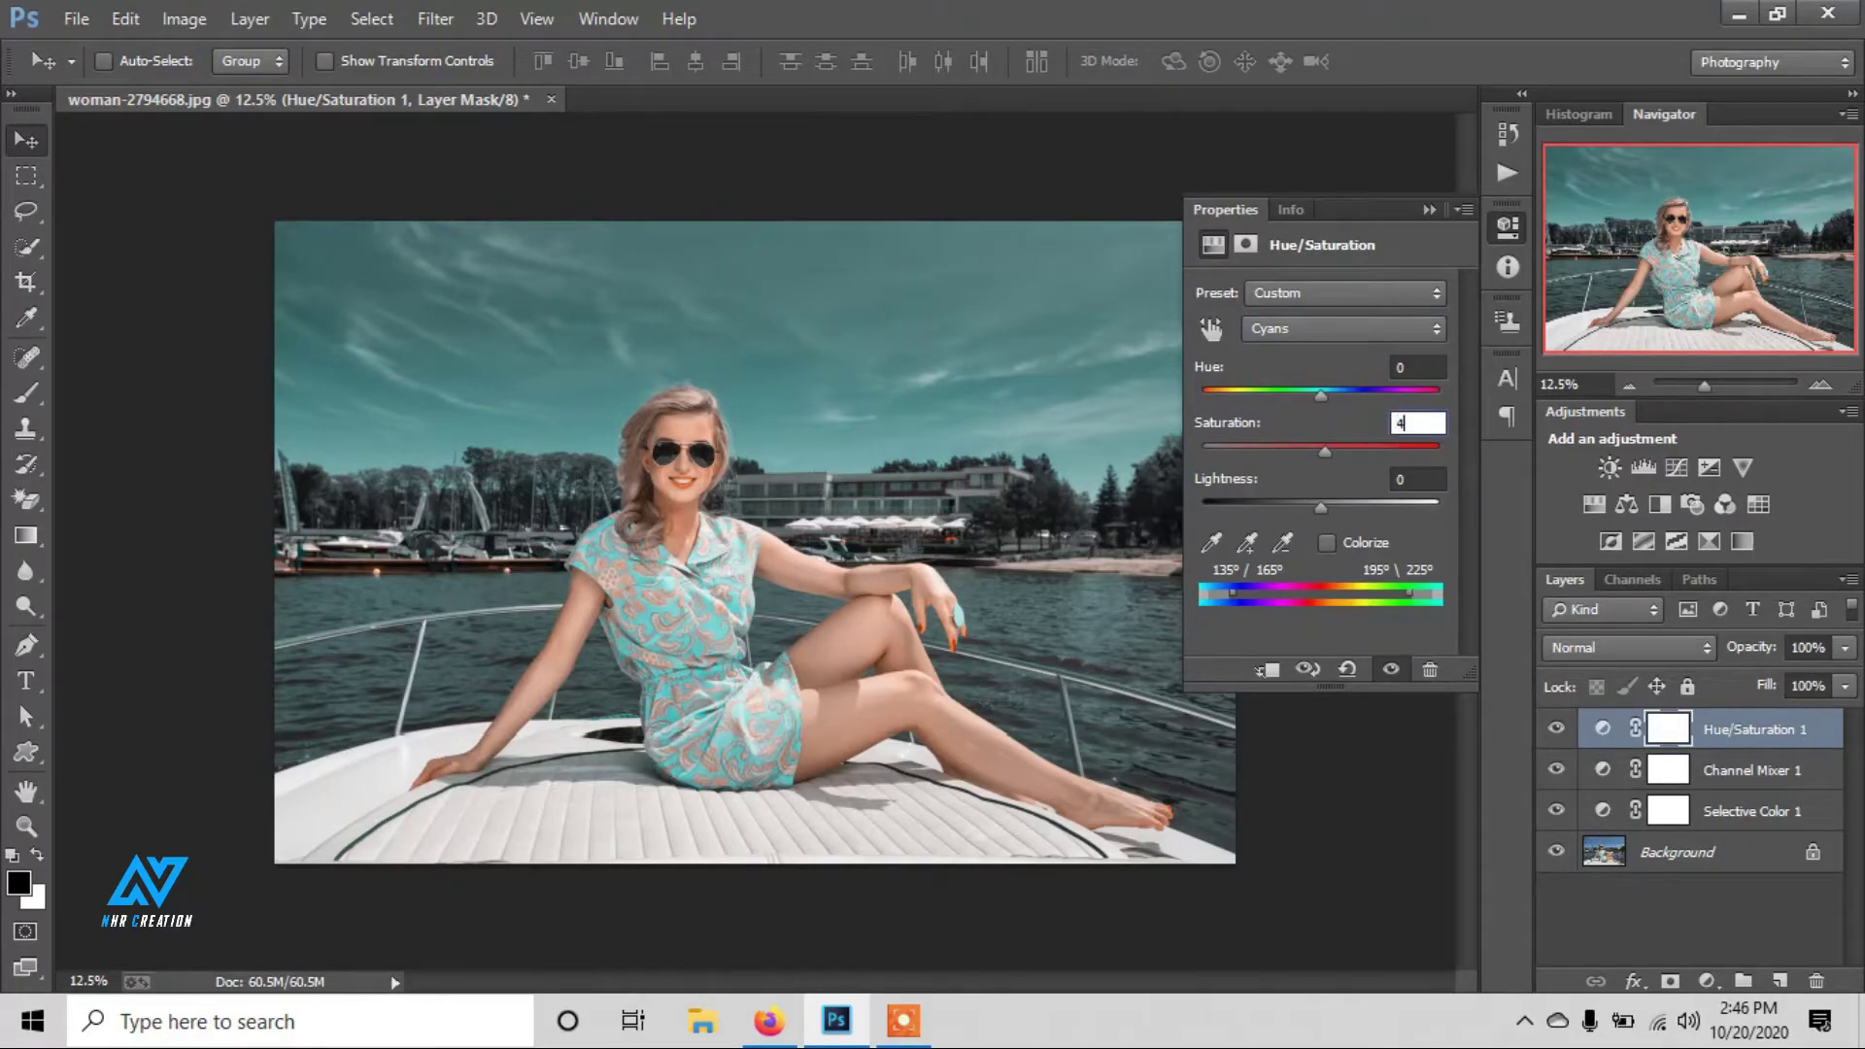
type("0")
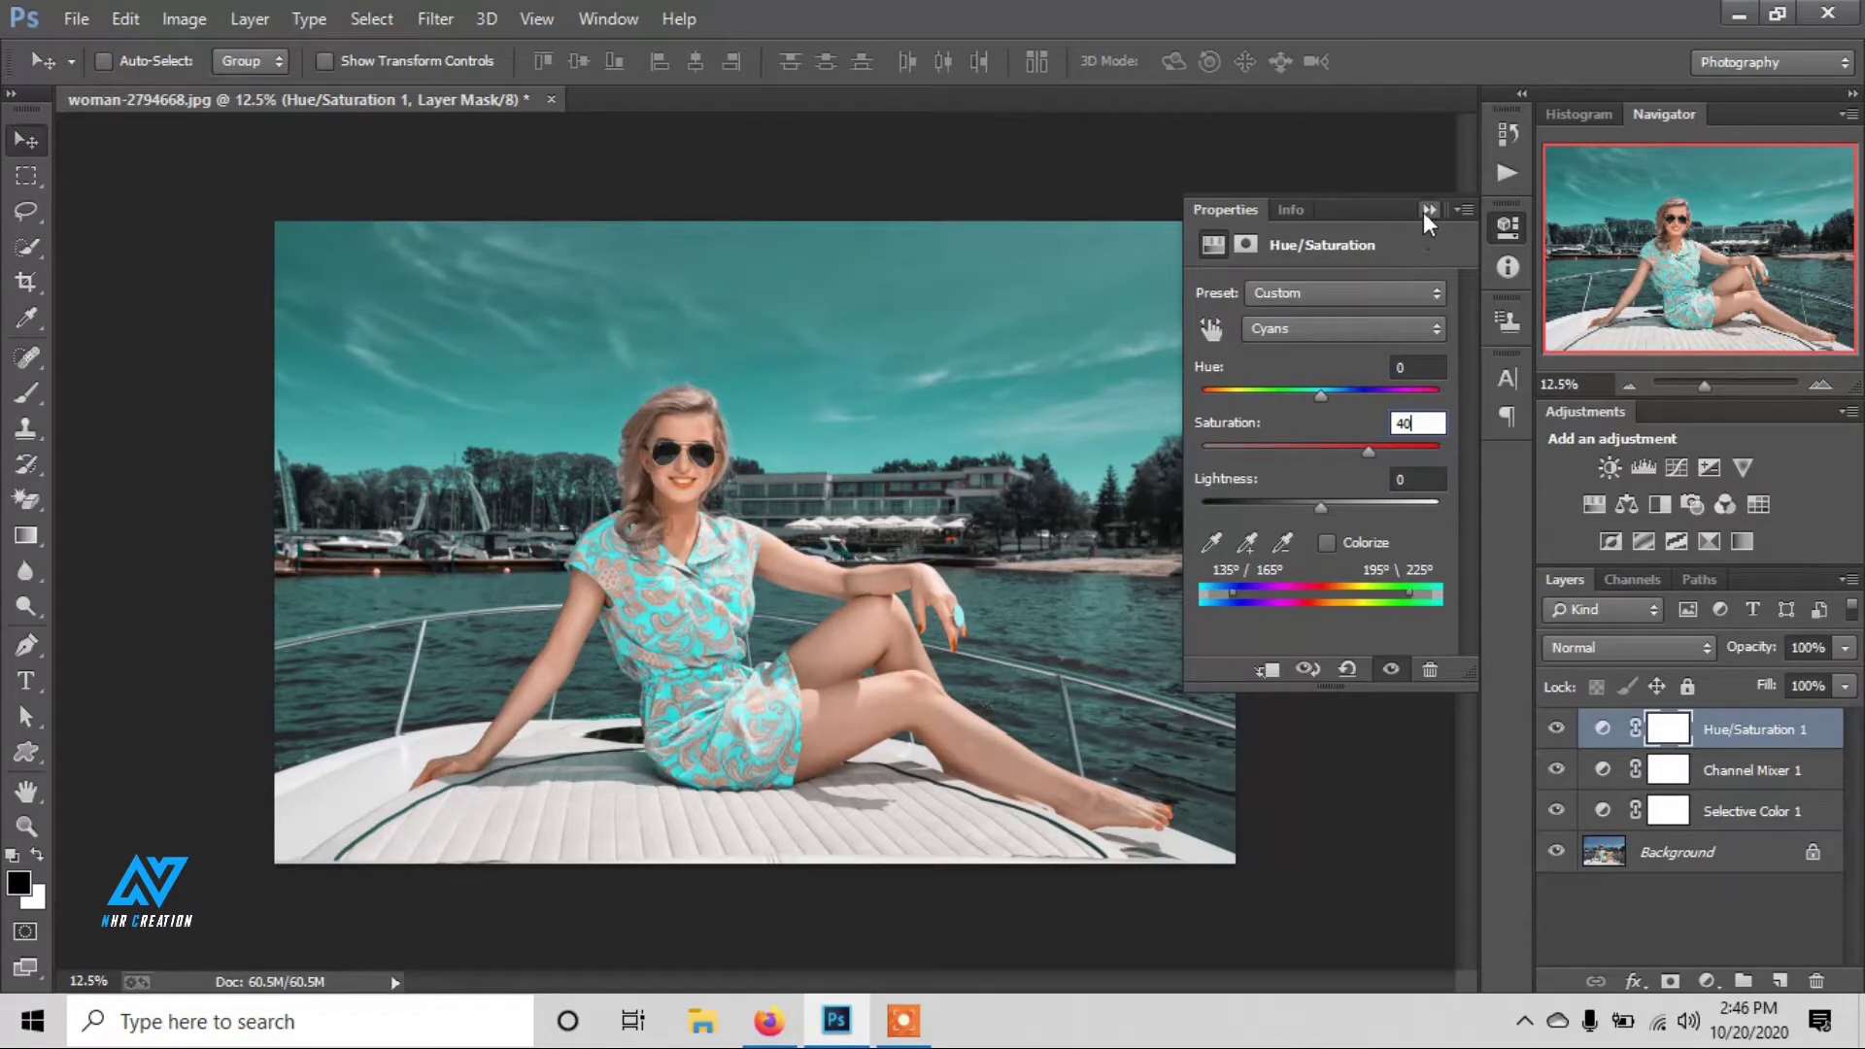
left_click(1394, 323)
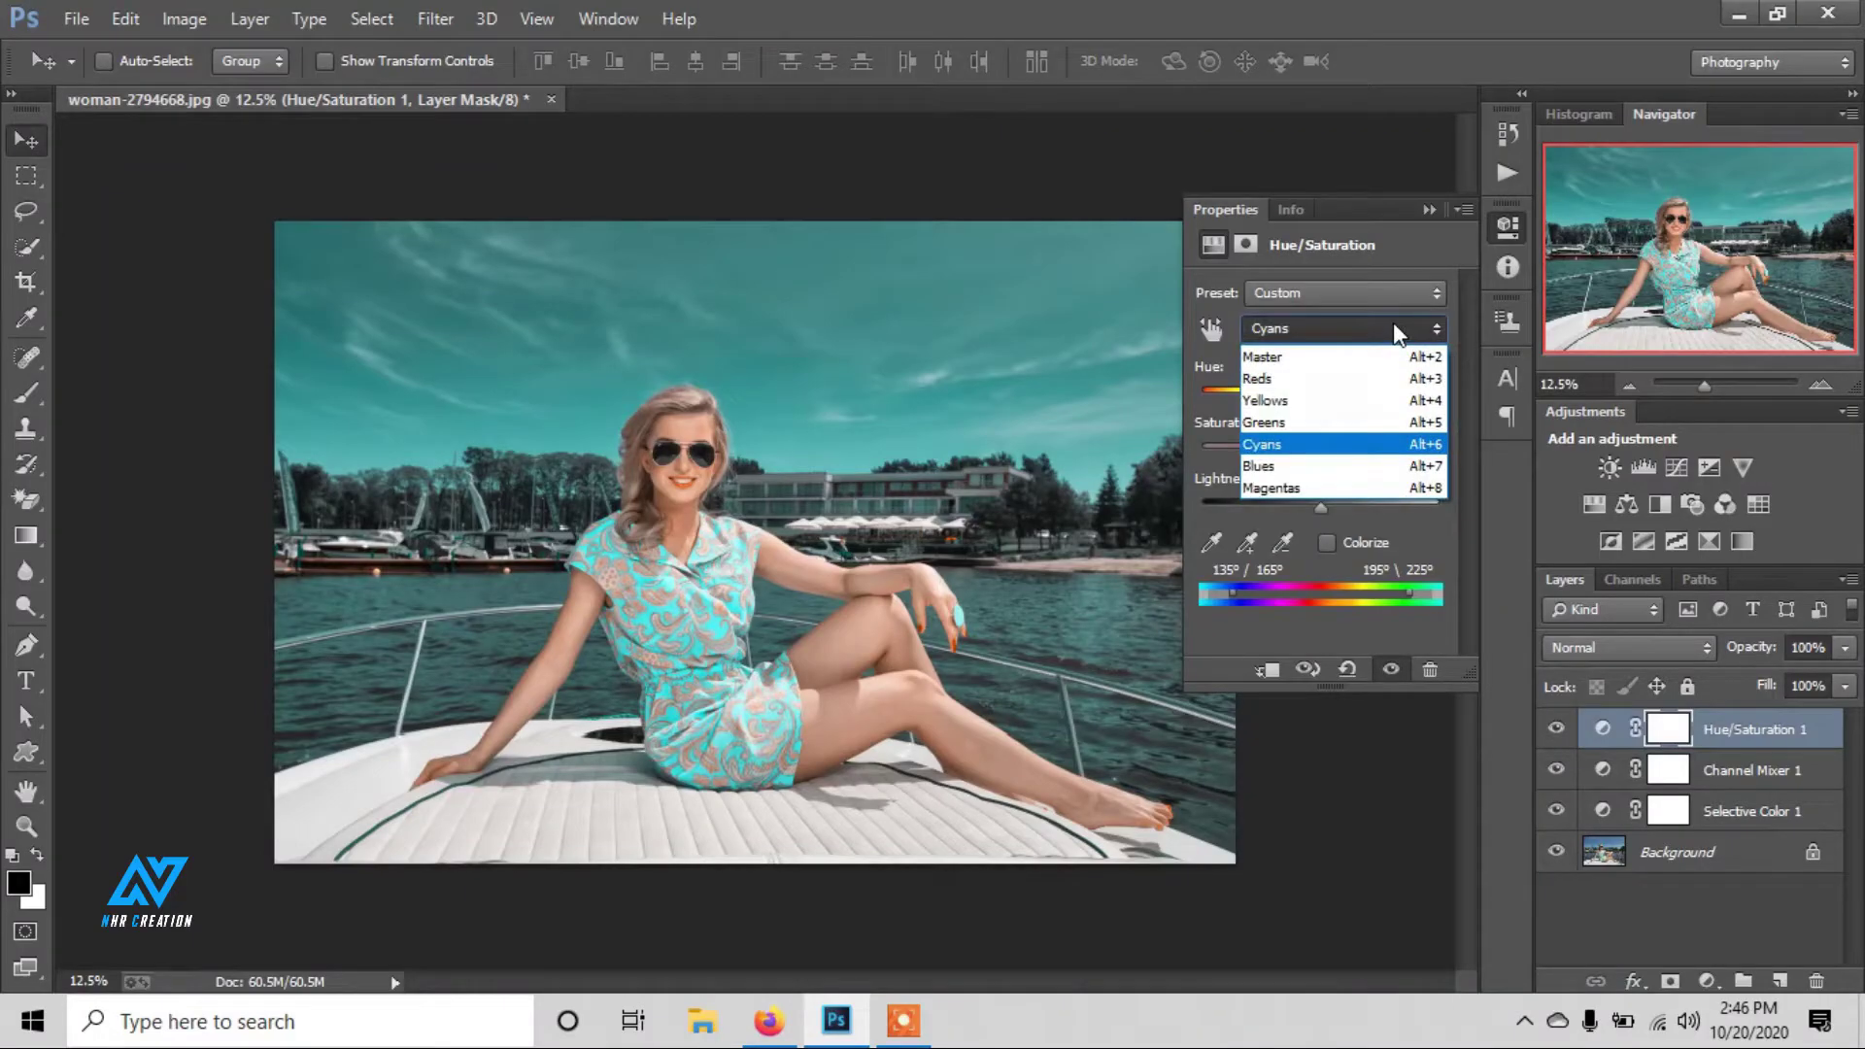
left_click(1428, 210)
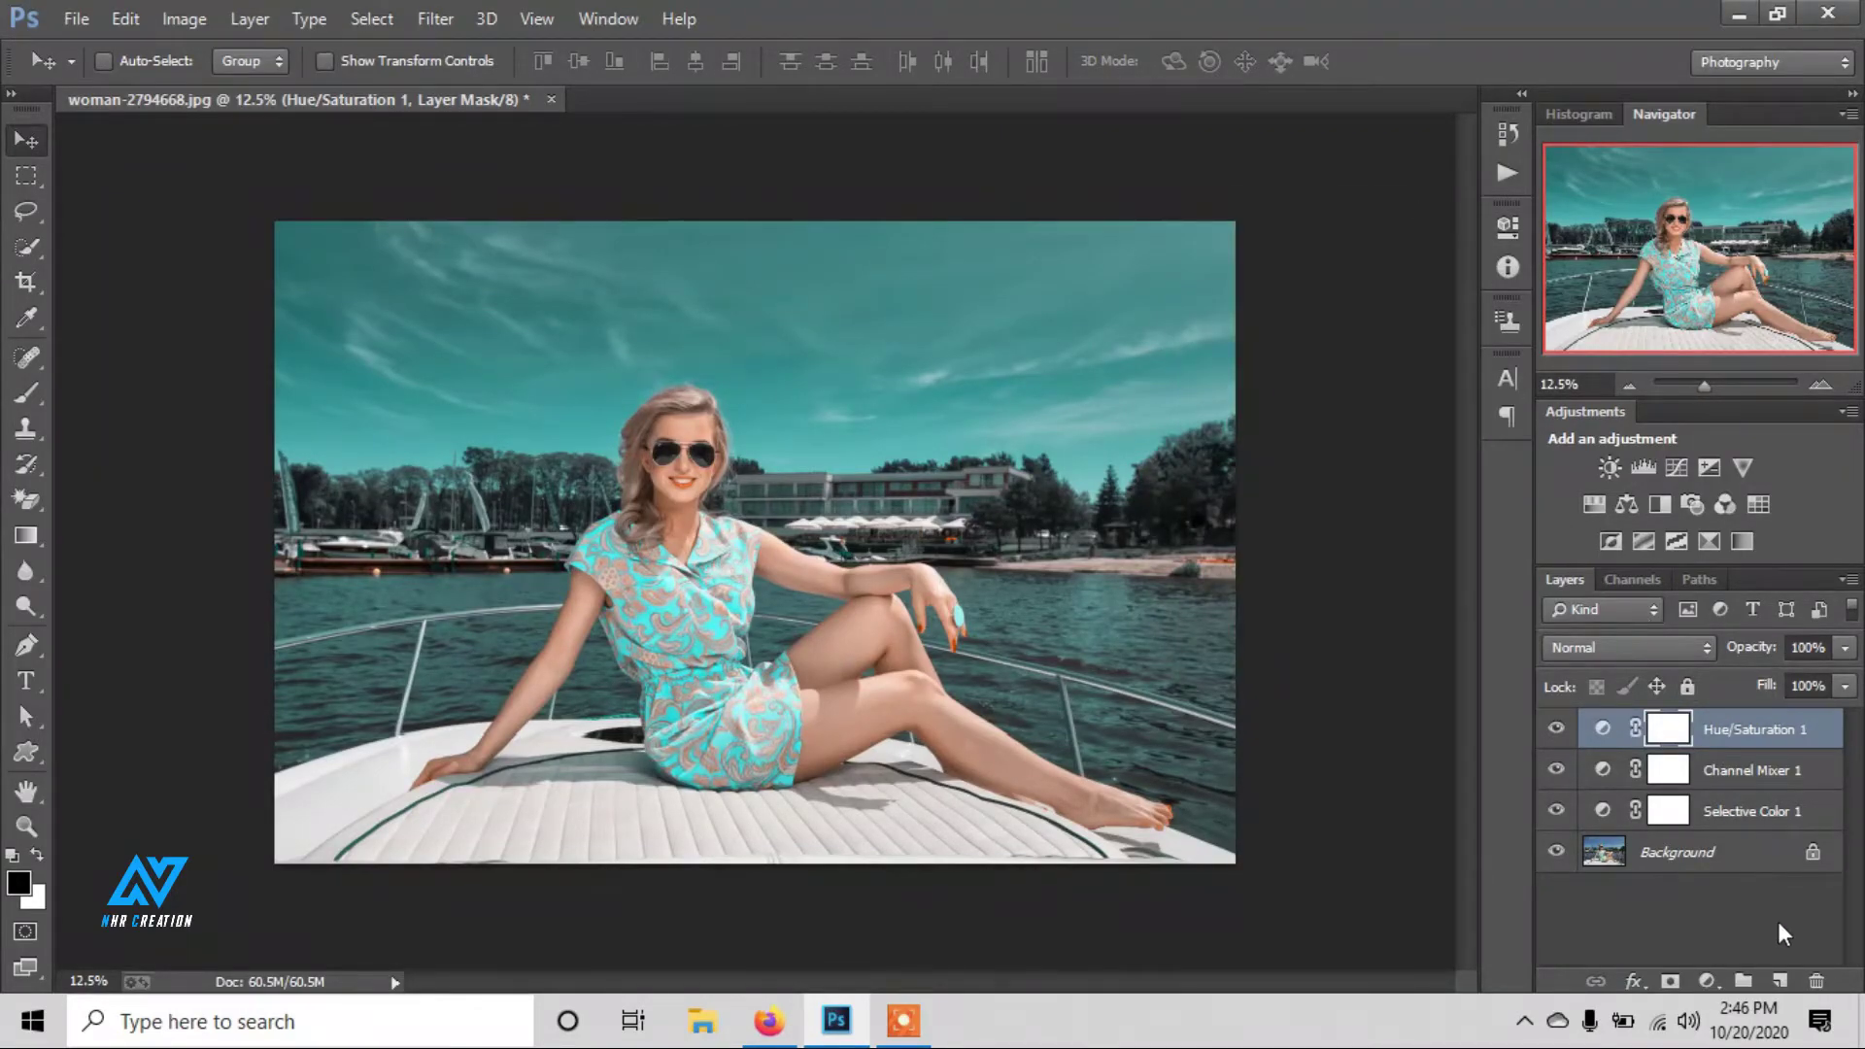
Group the Selective Color, Channel Mixer and Hue/Saturation layers into Group 1, toggling it to compare.
left_click(1734, 816, "shift")
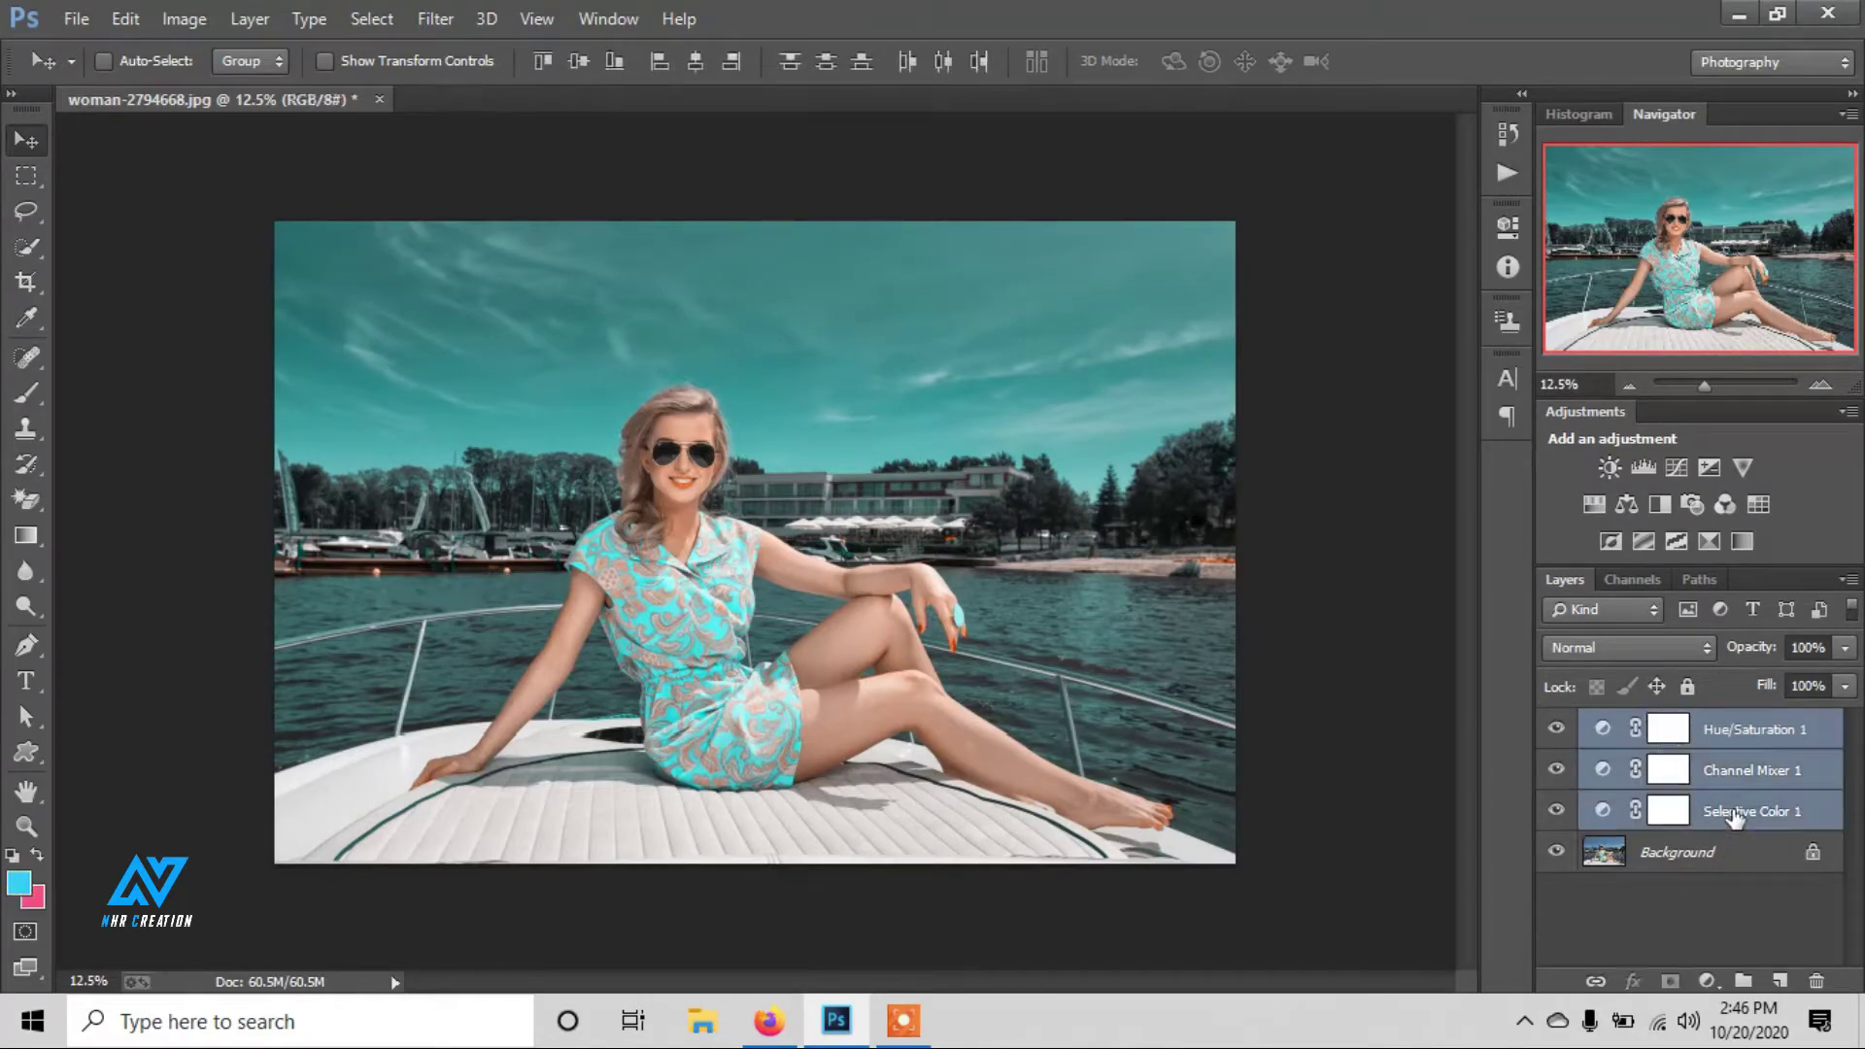
key("ctrl+g")
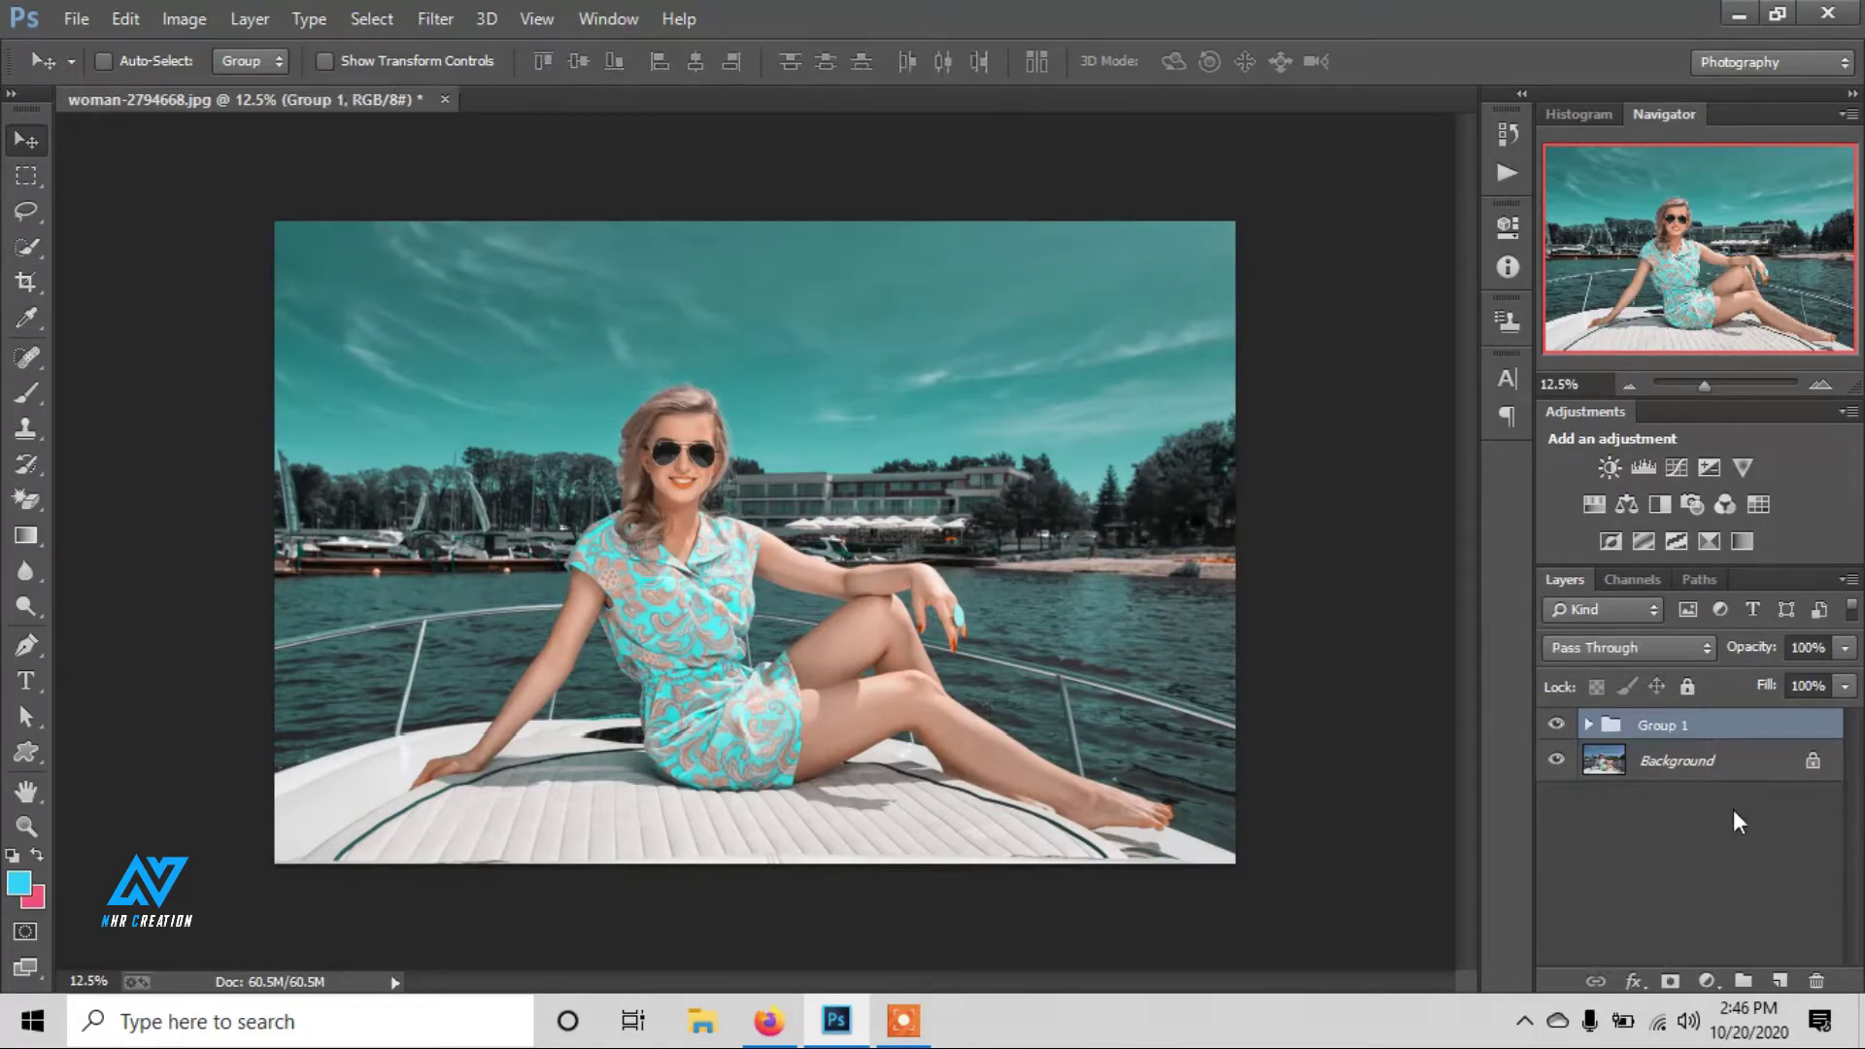
left_click(1555, 726)
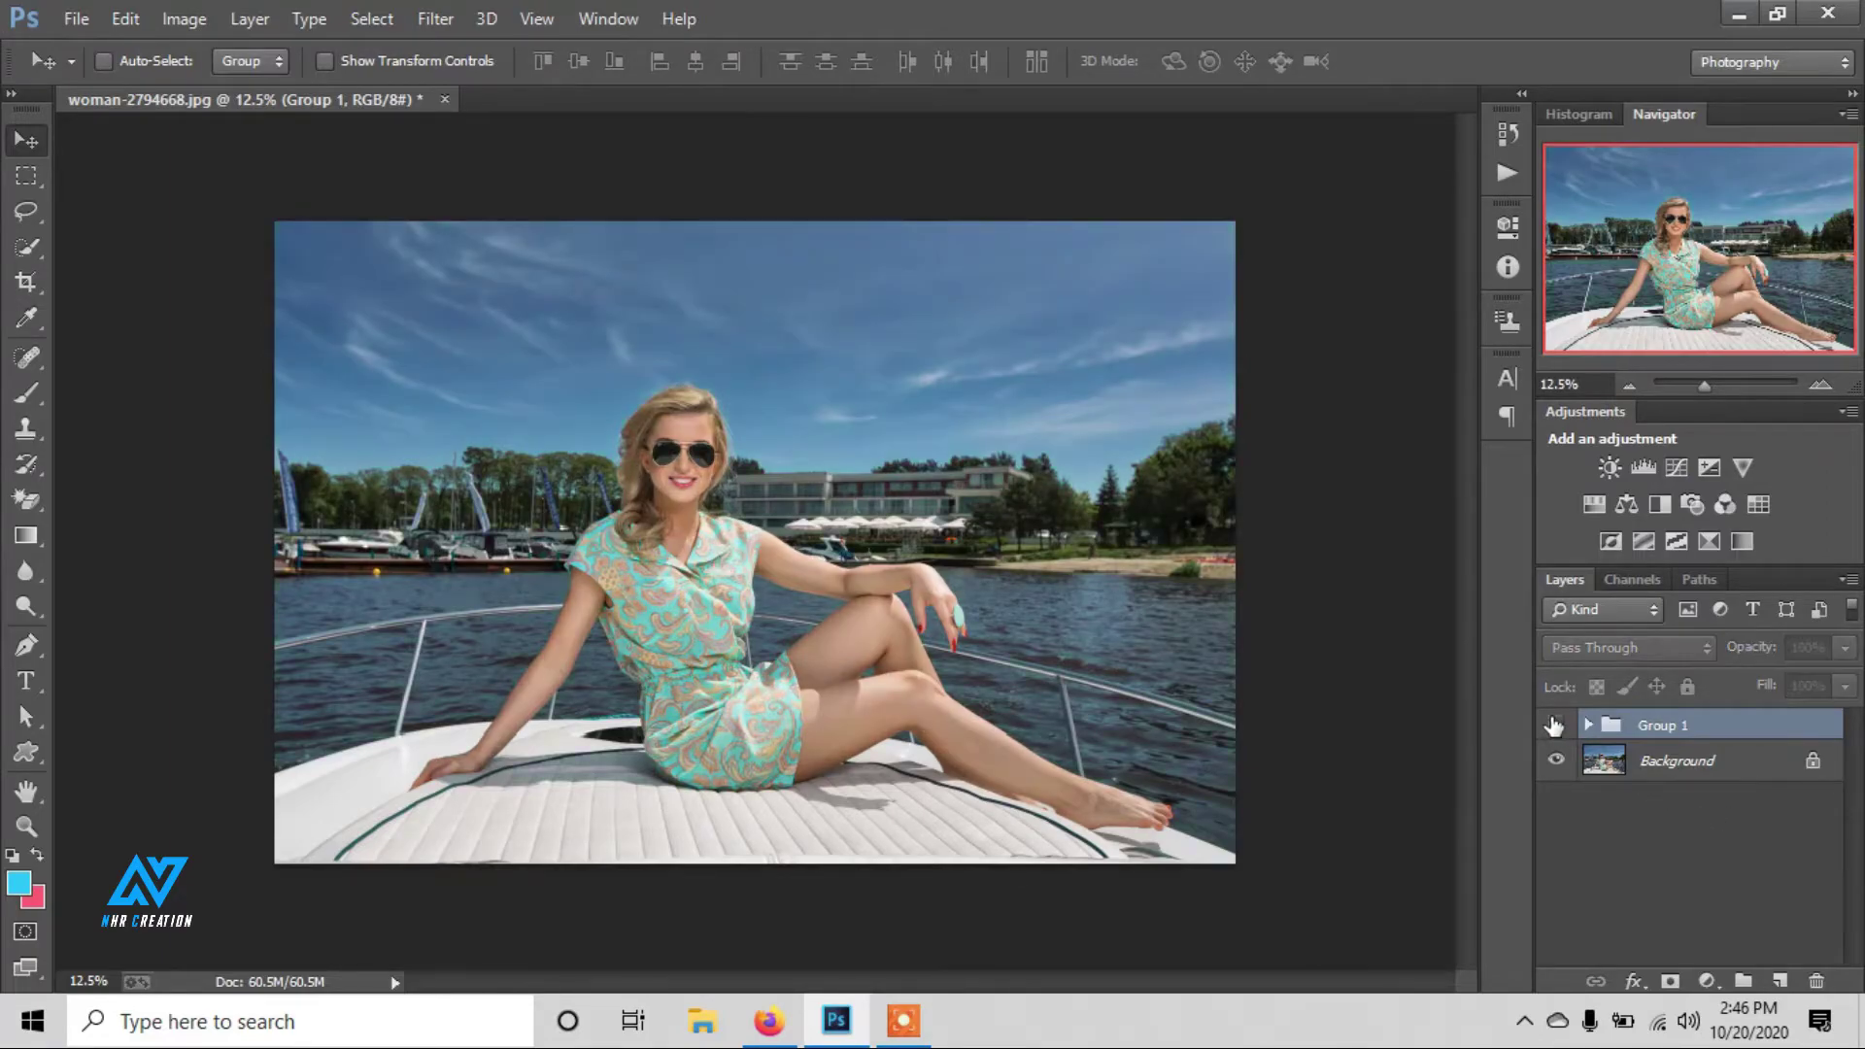
left_click(1555, 726)
left_click(1556, 726)
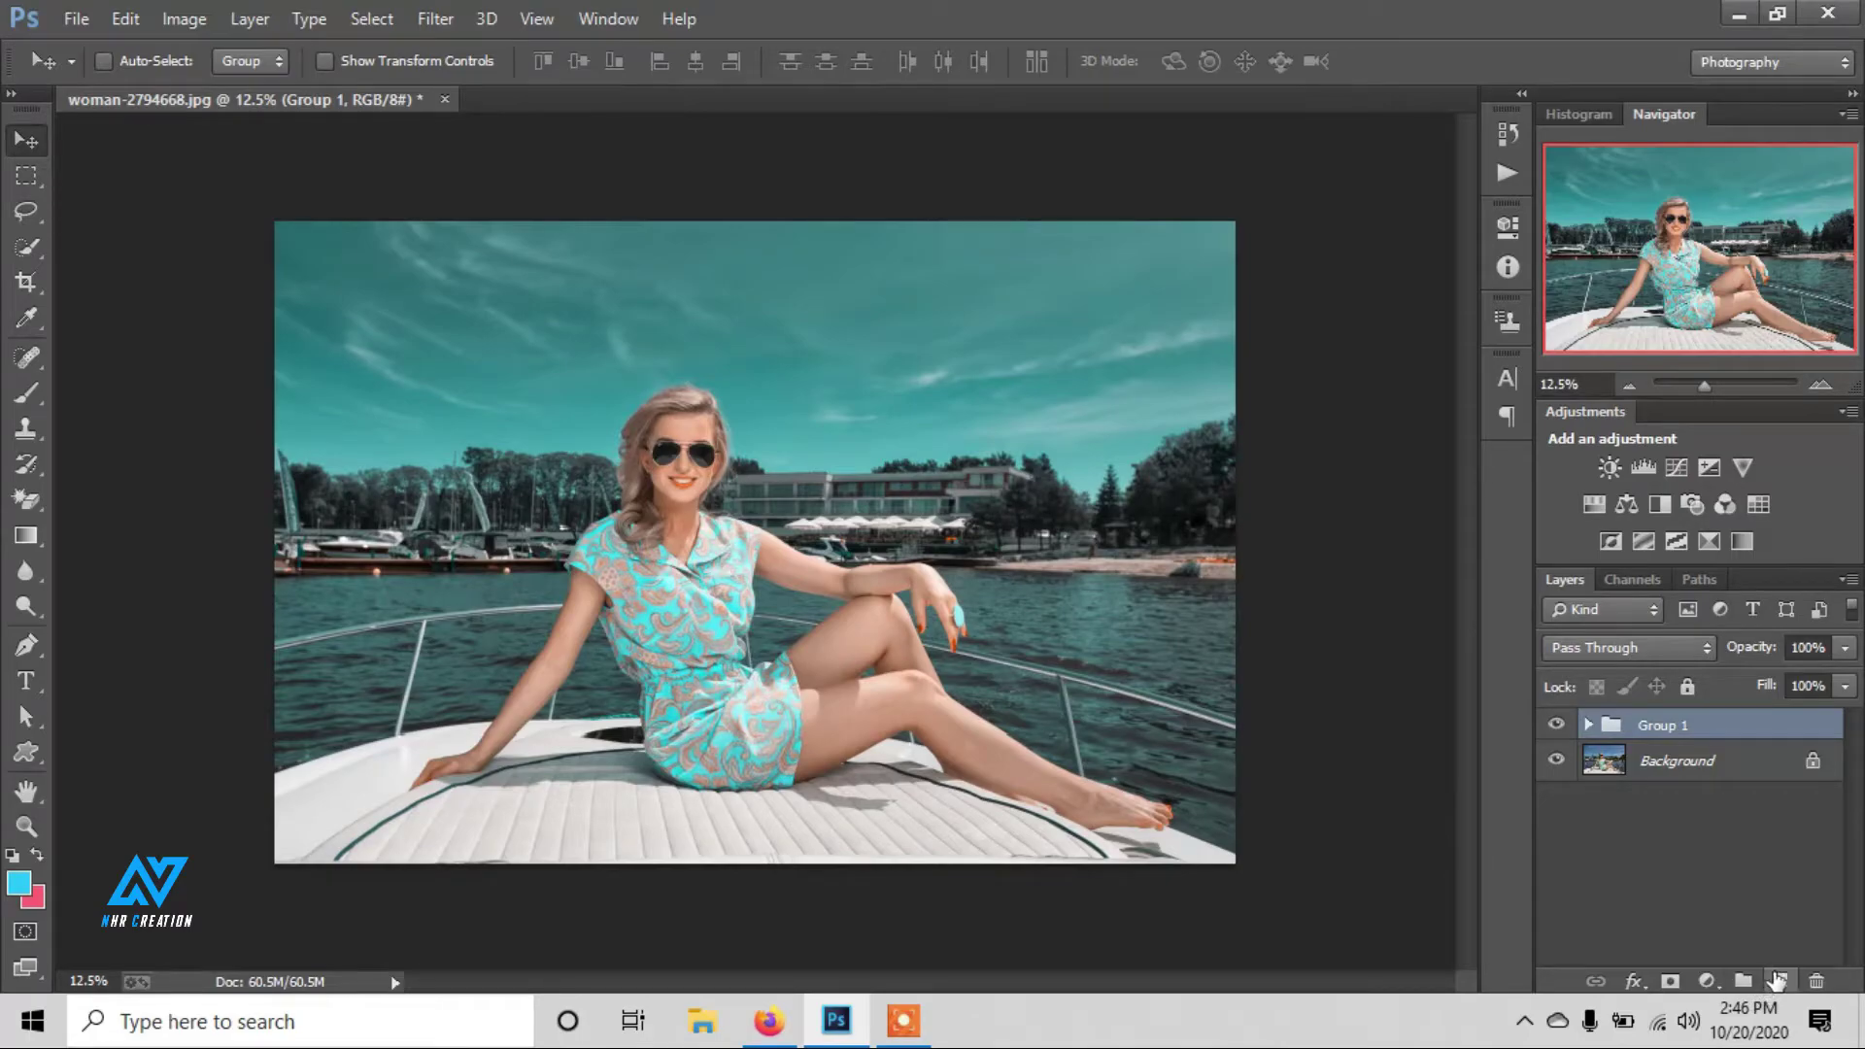
Add a Curves layer that deepens Red and Green shadows and lowers Blue highlights.
left_click(1709, 980)
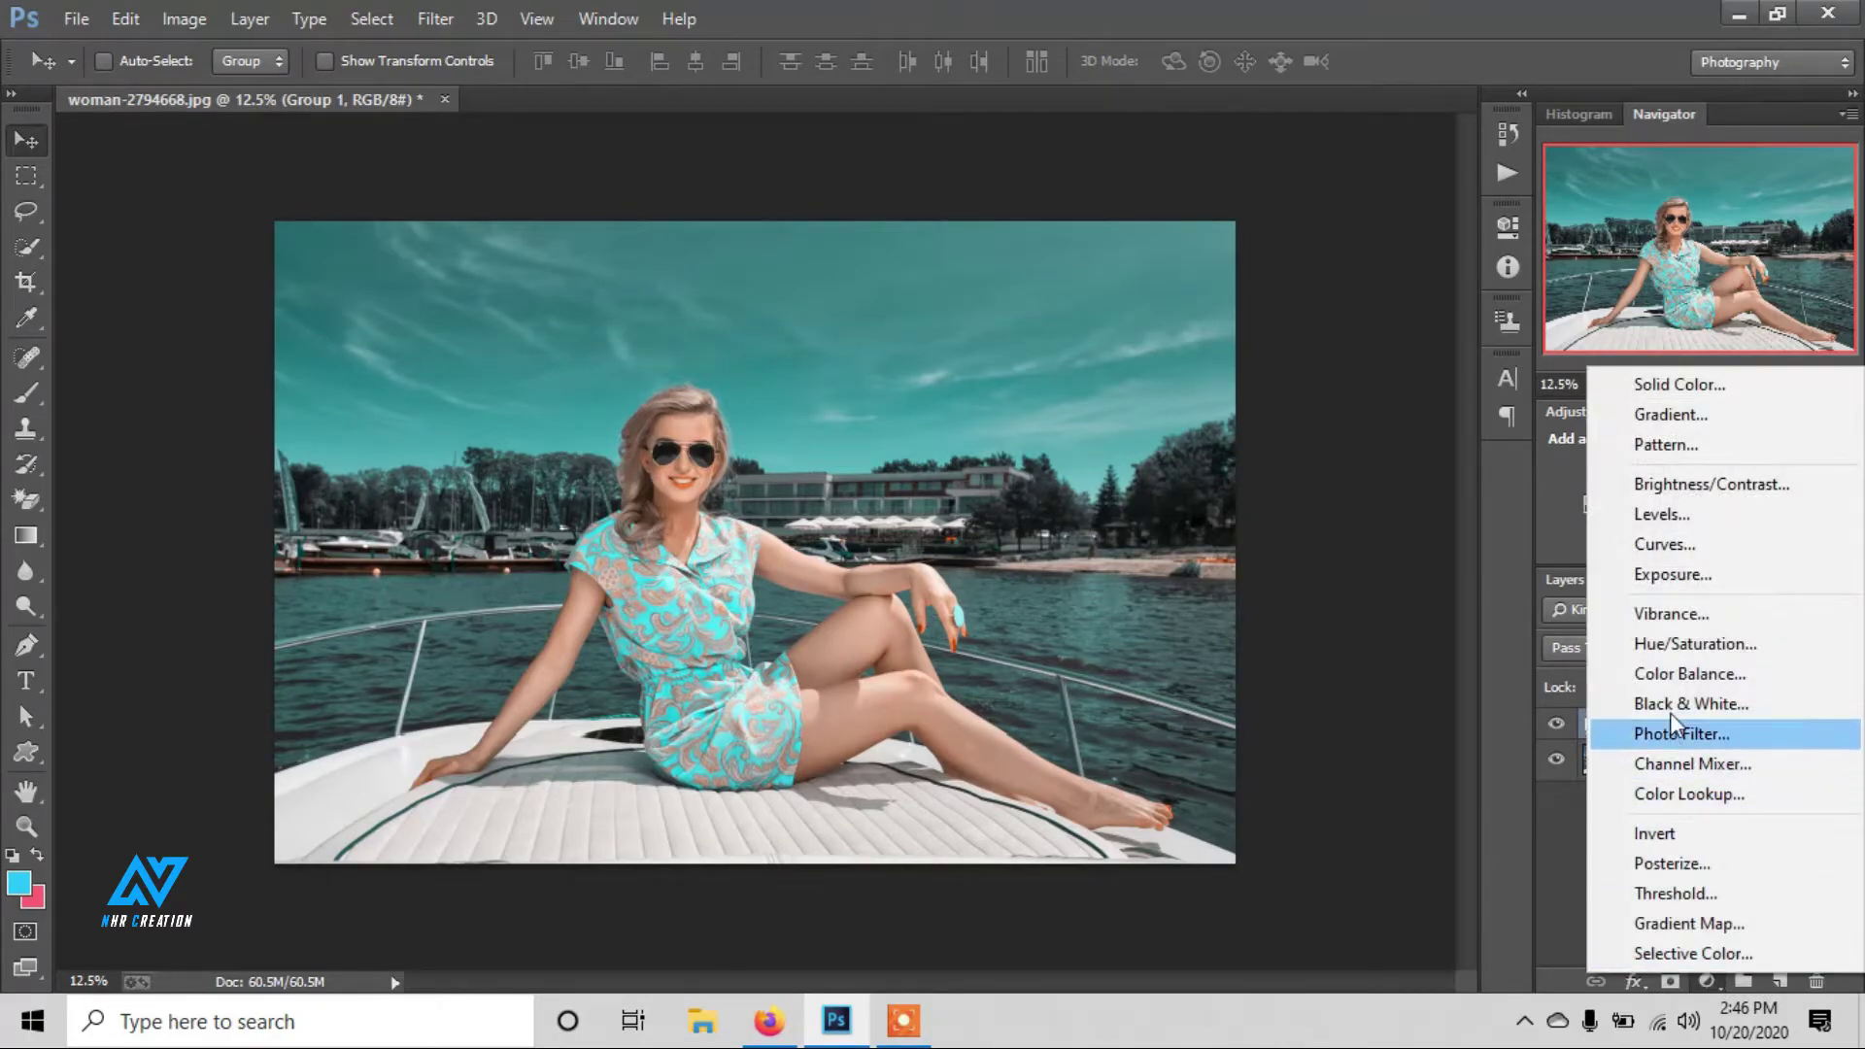
left_click(1710, 550)
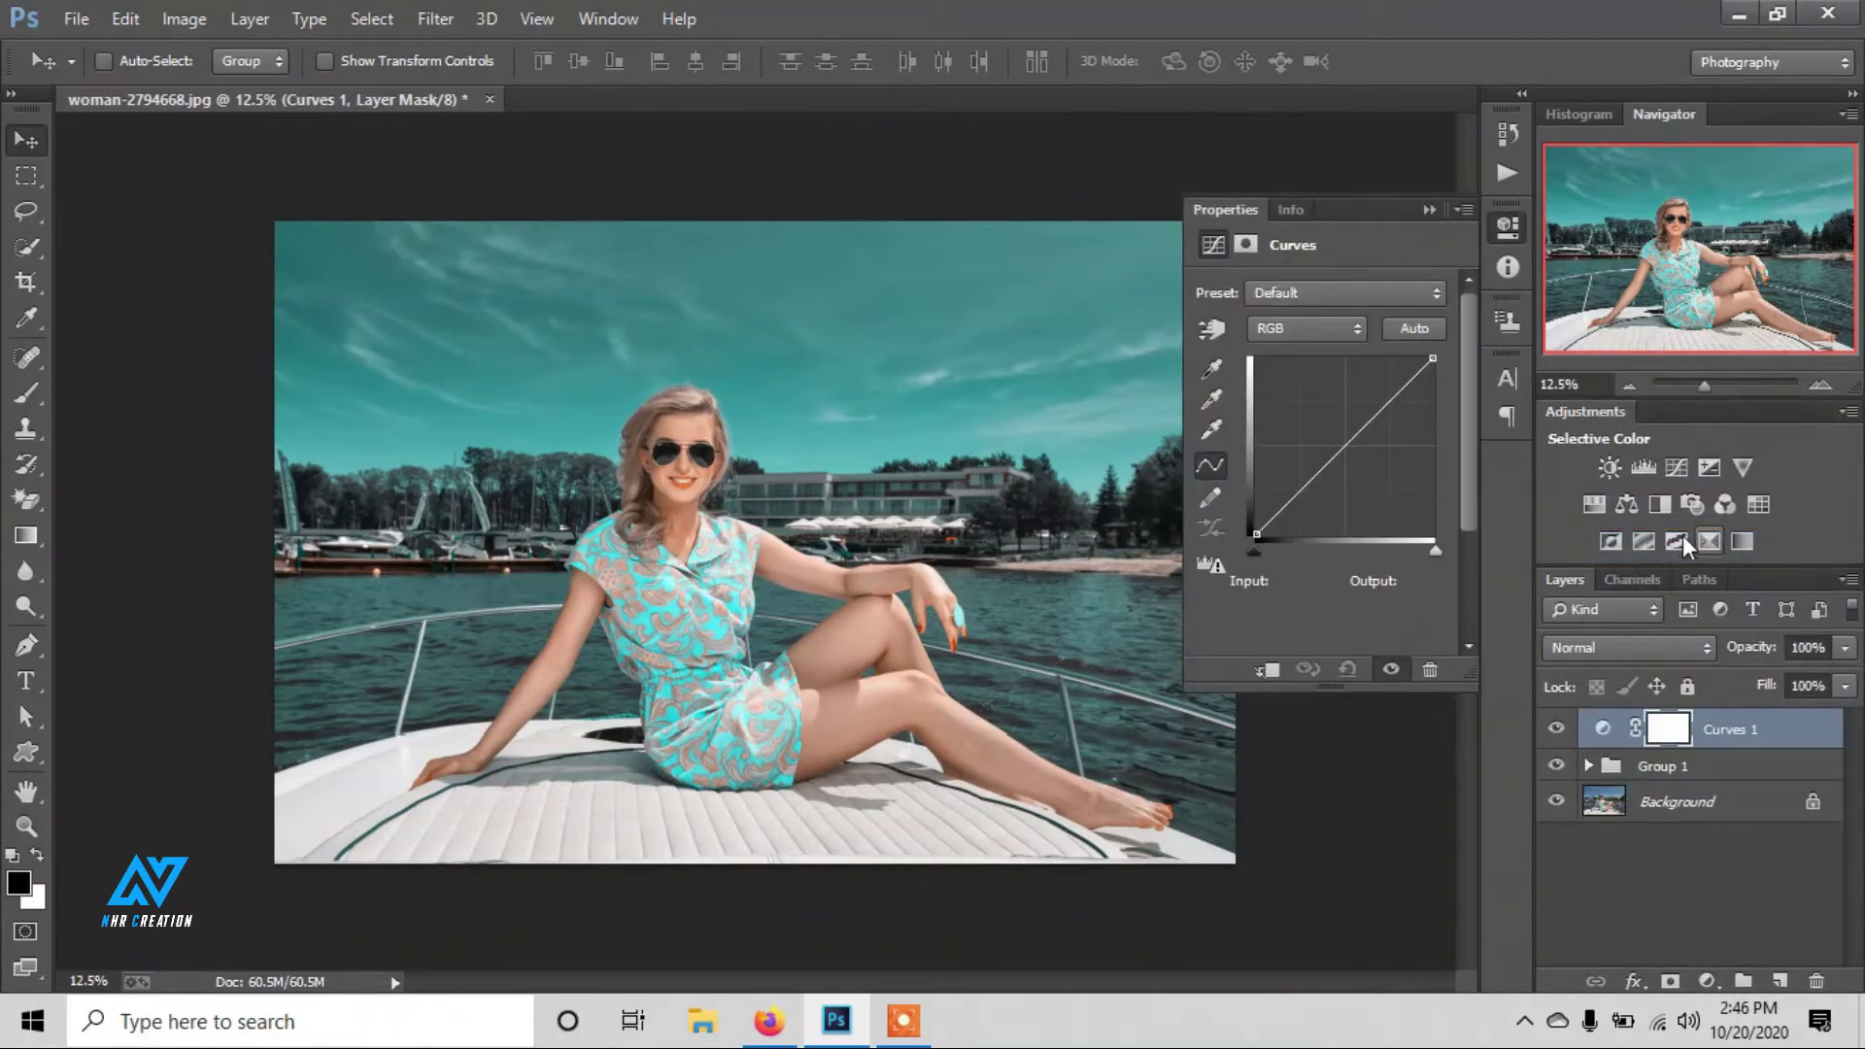
left_click(1319, 328)
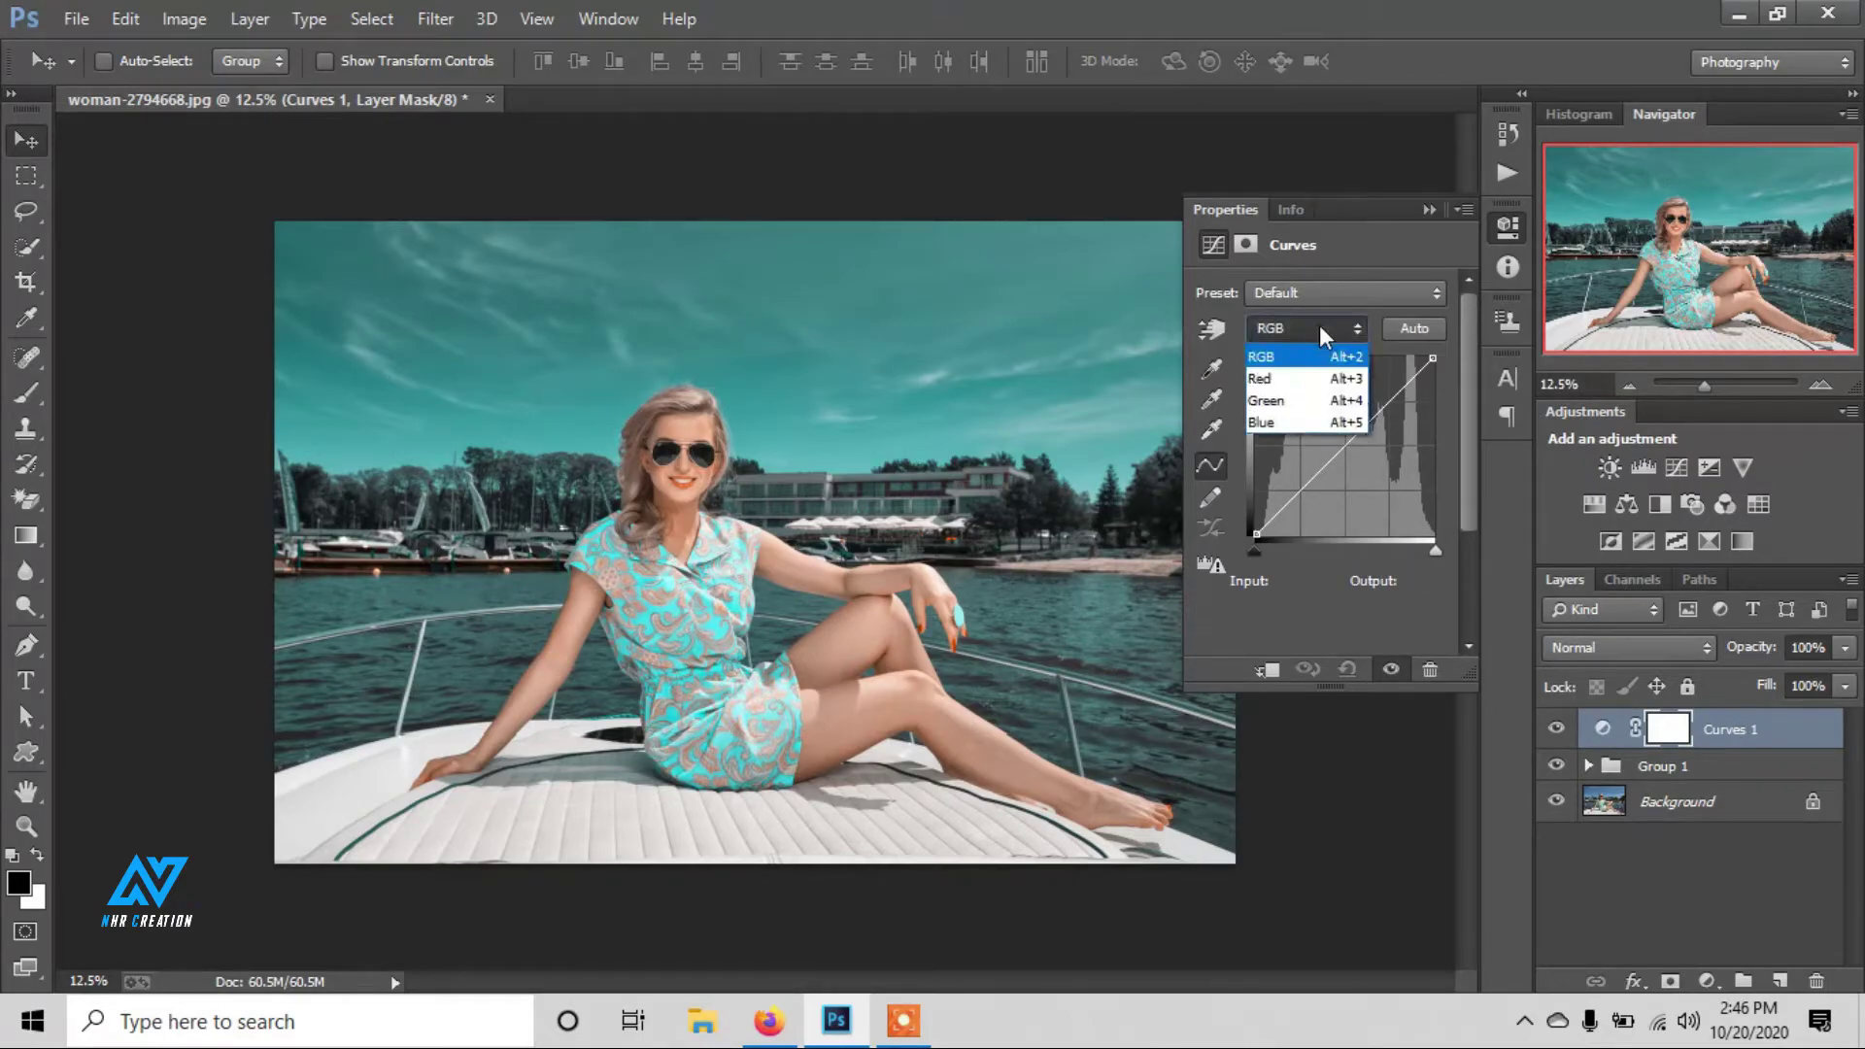
left_click(1315, 375)
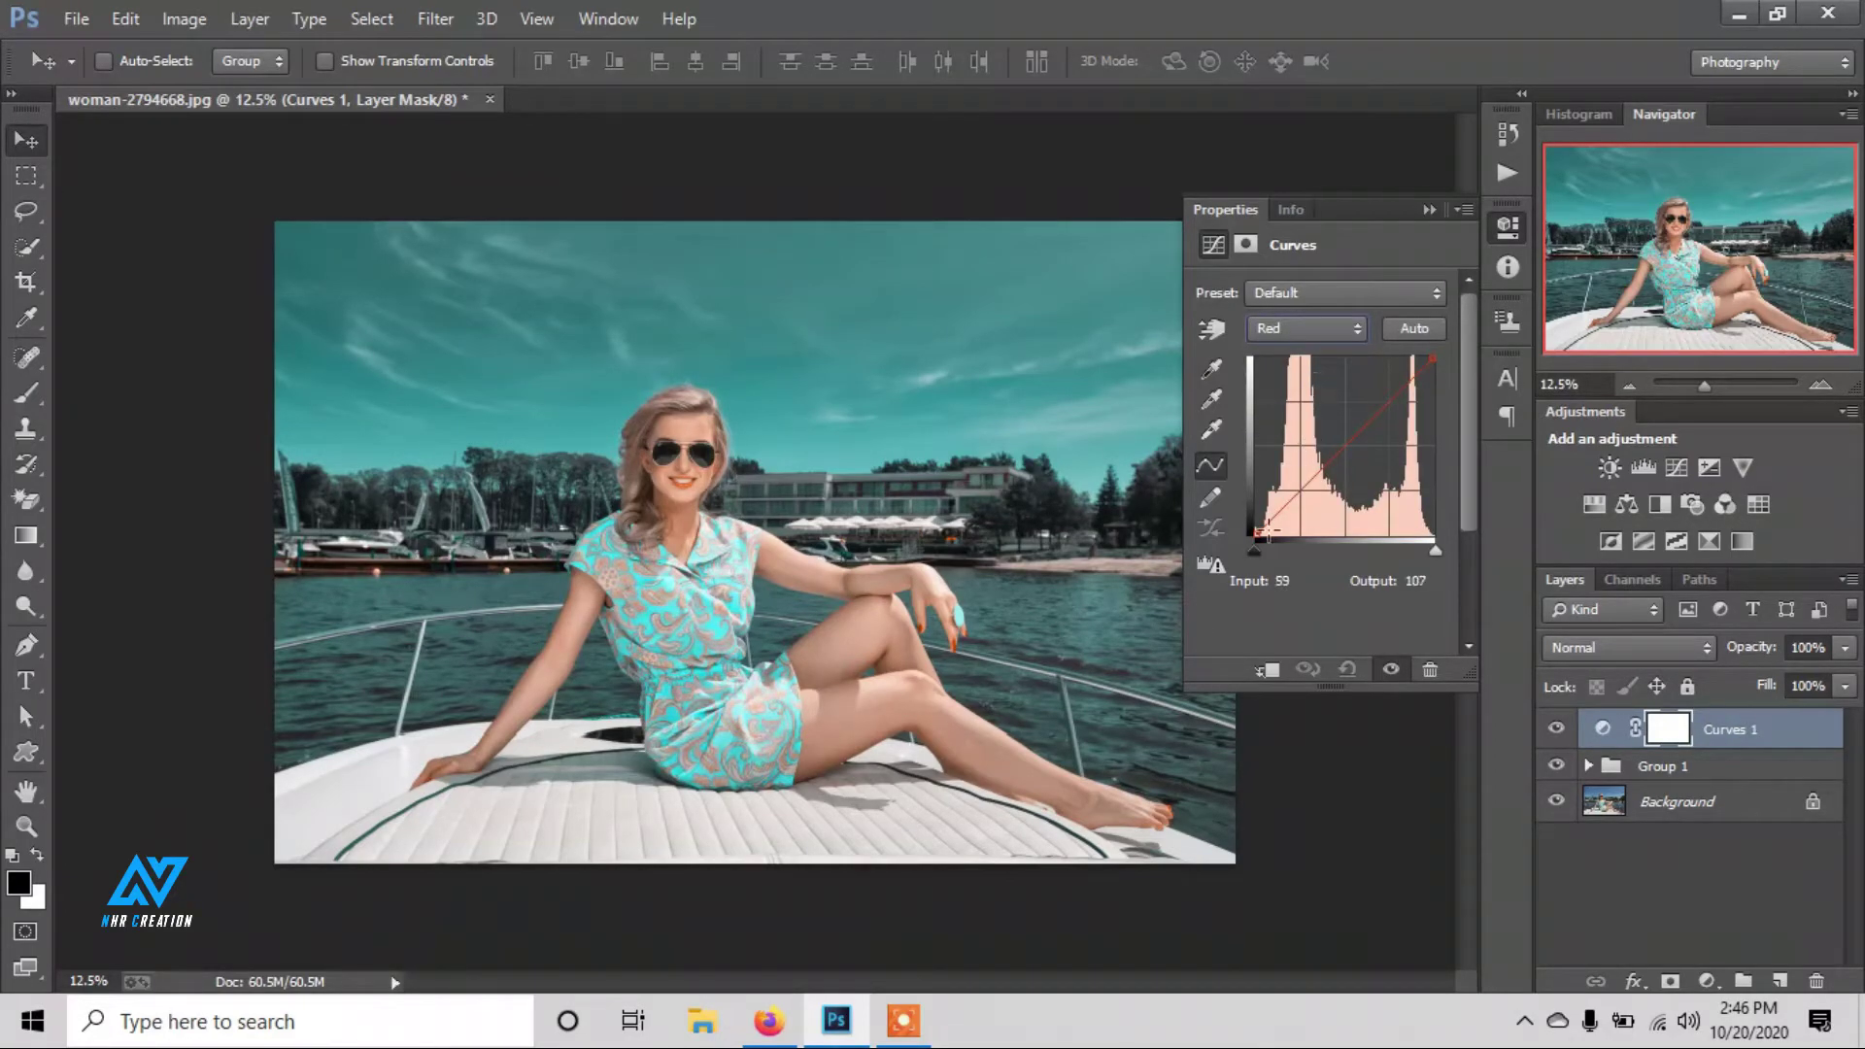
left_click_drag(1254, 537, 1261, 536)
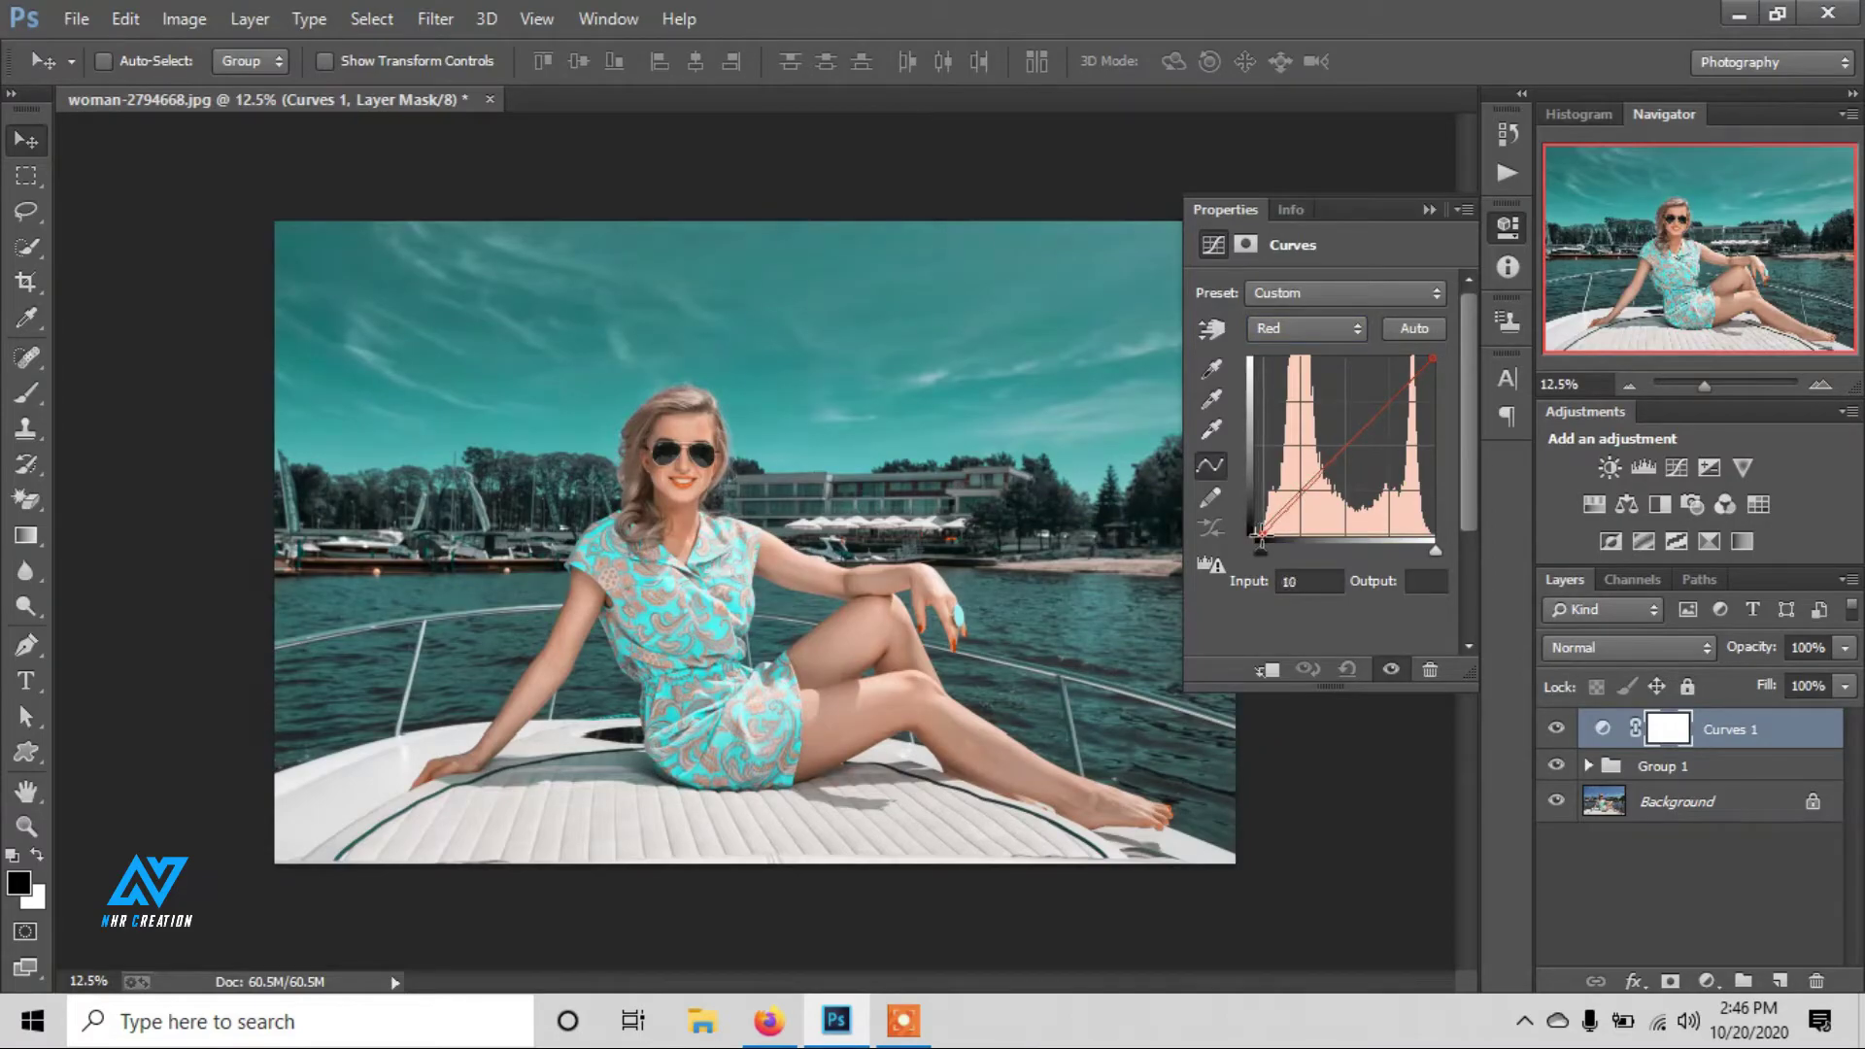
left_click(1306, 329)
left_click(1309, 401)
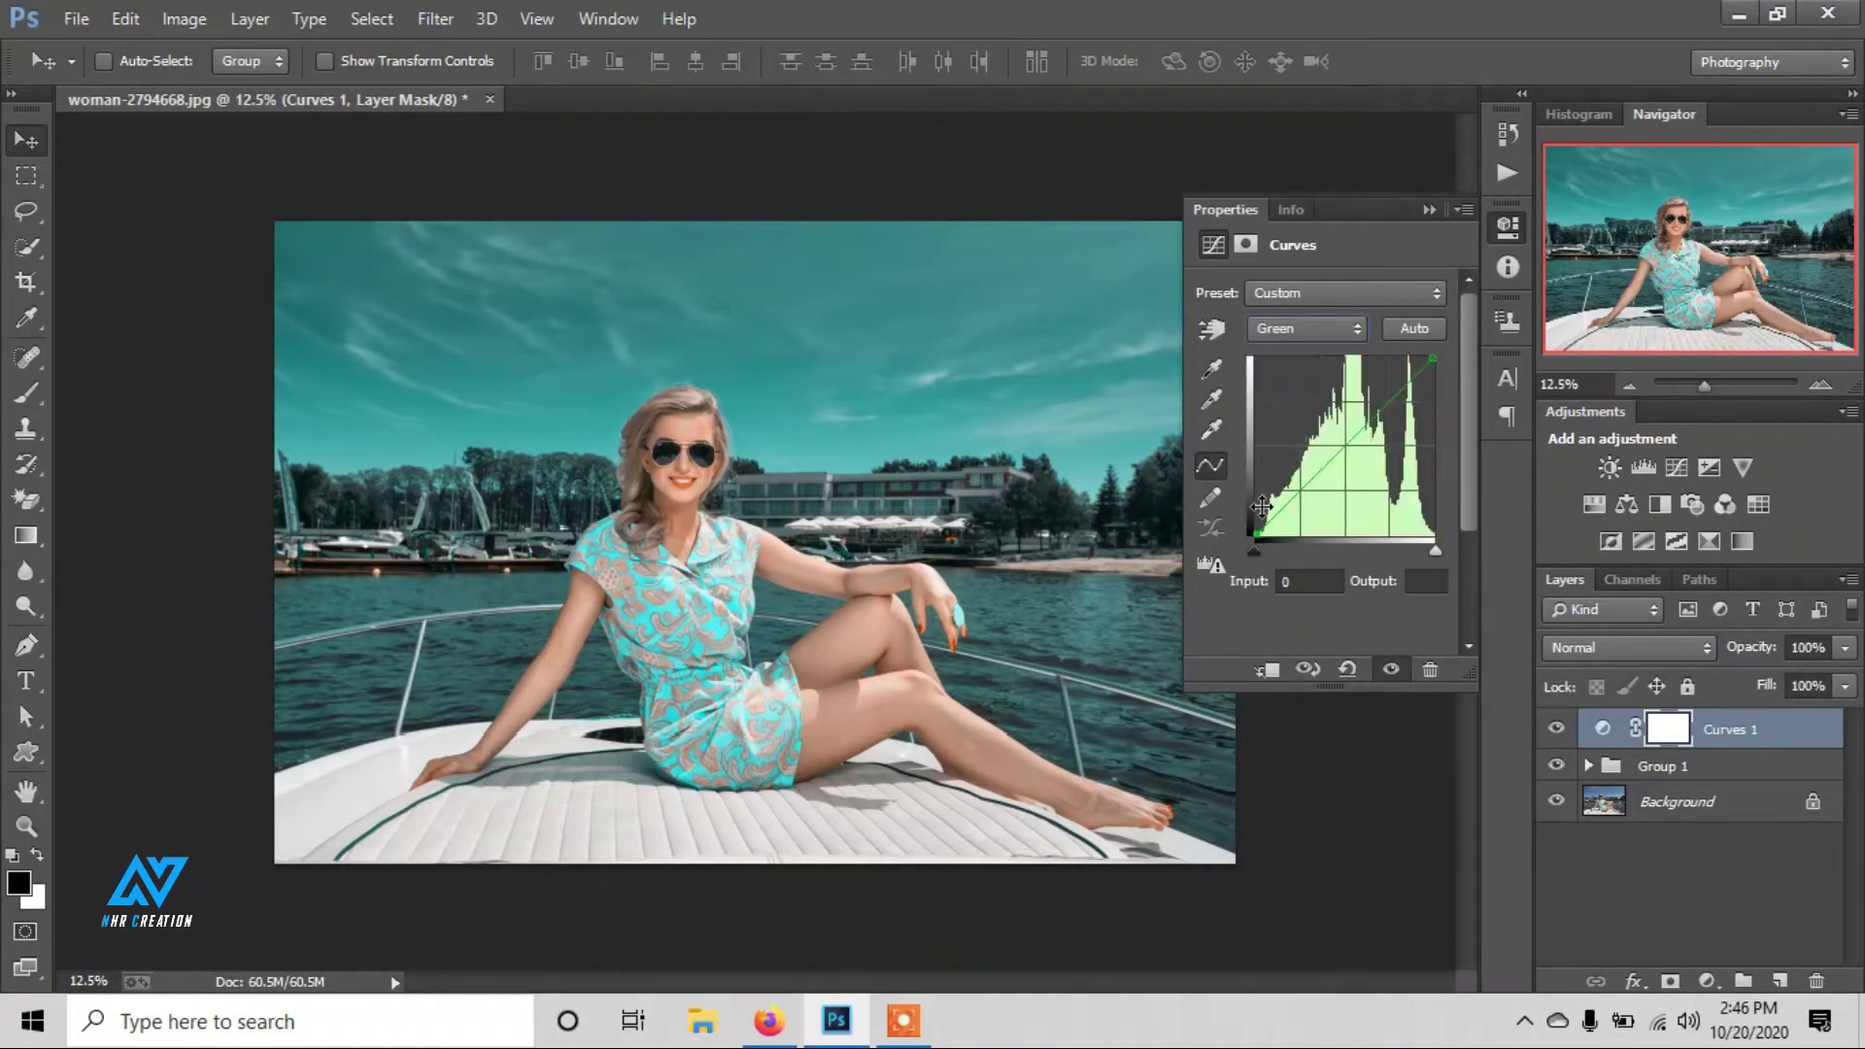
left_click_drag(1254, 535, 1261, 537)
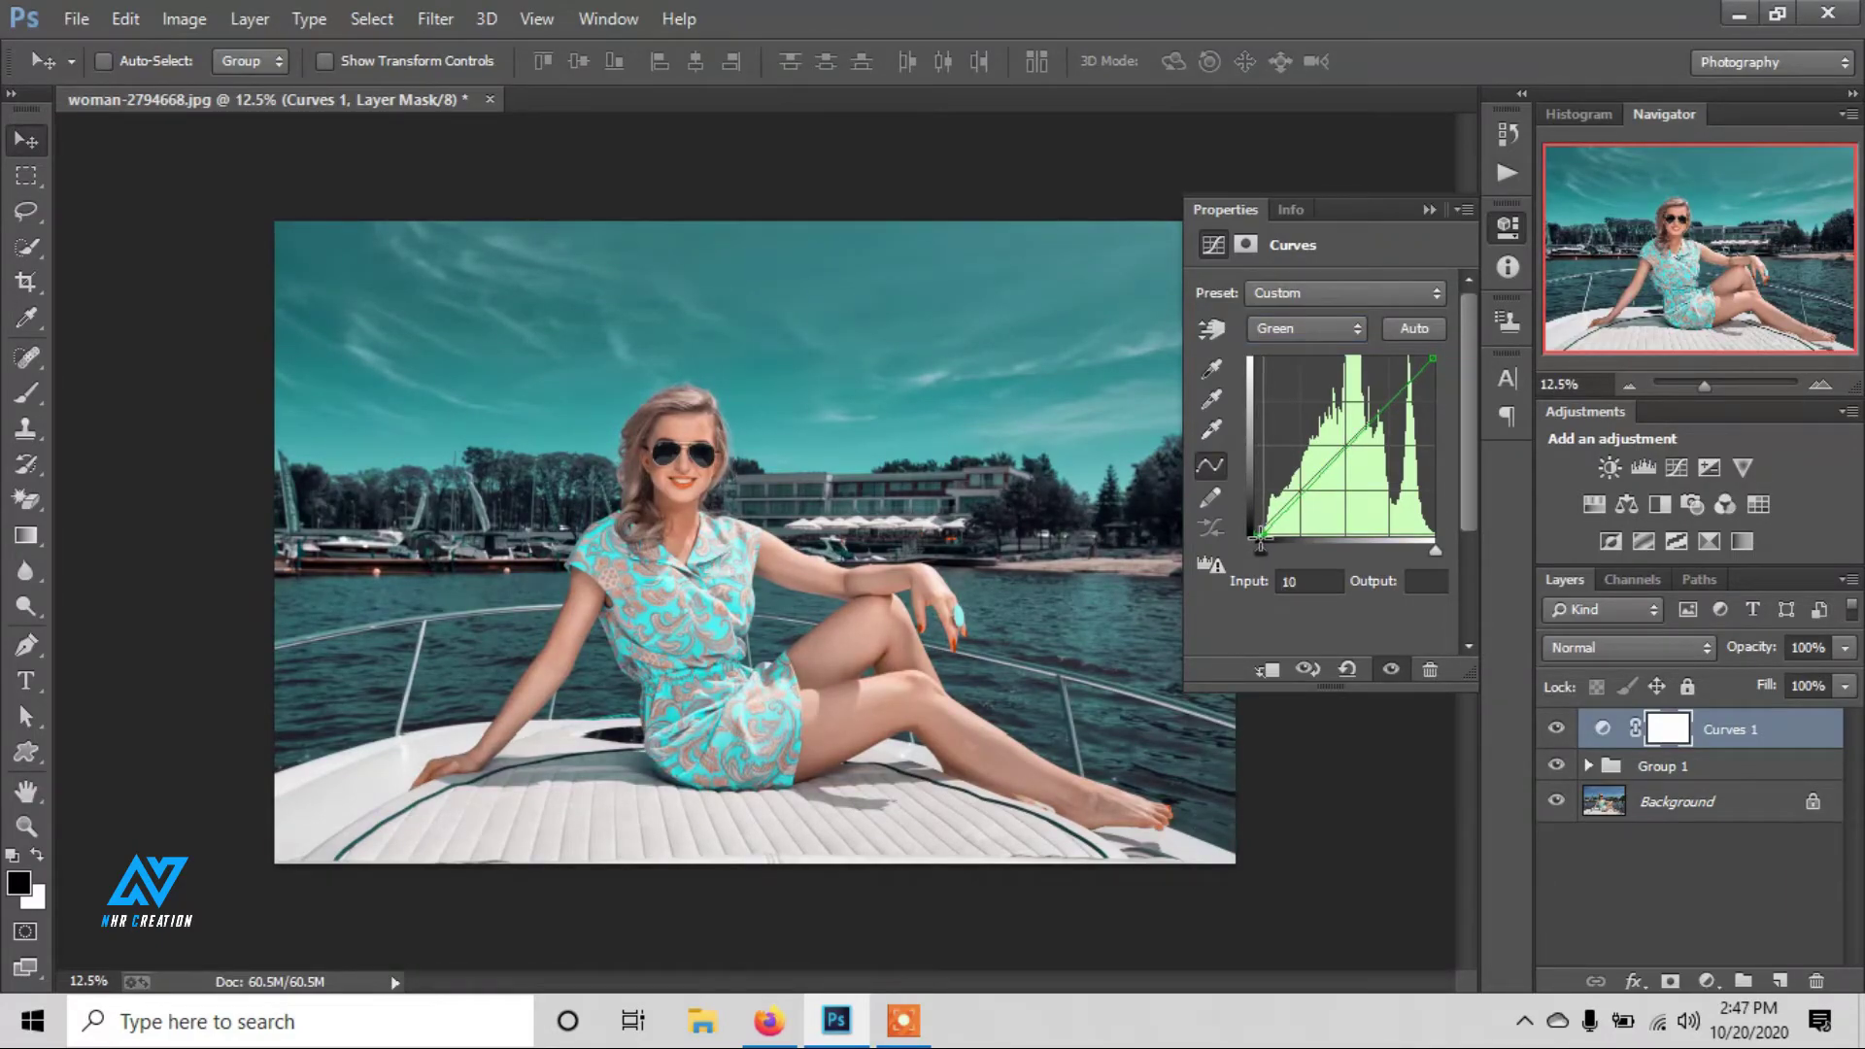
left_click(1315, 329)
left_click(1308, 431)
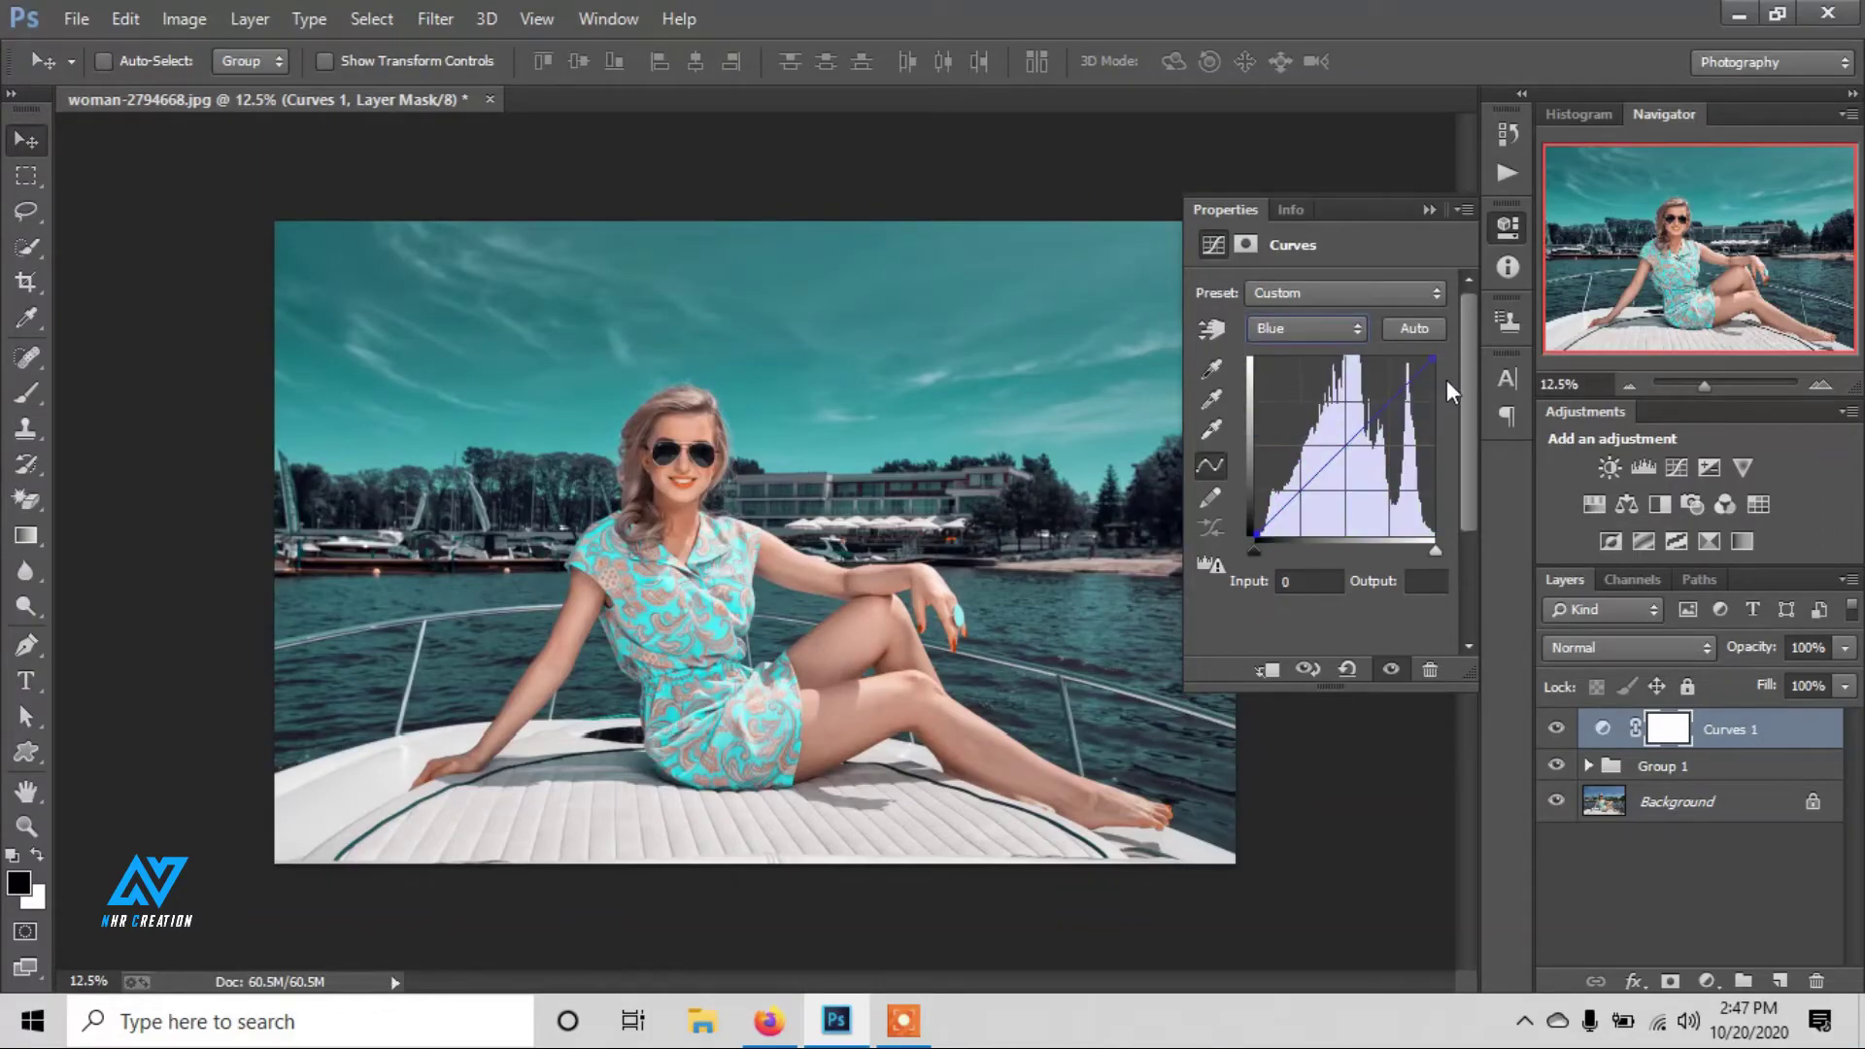
left_click_drag(1430, 360, 1431, 368)
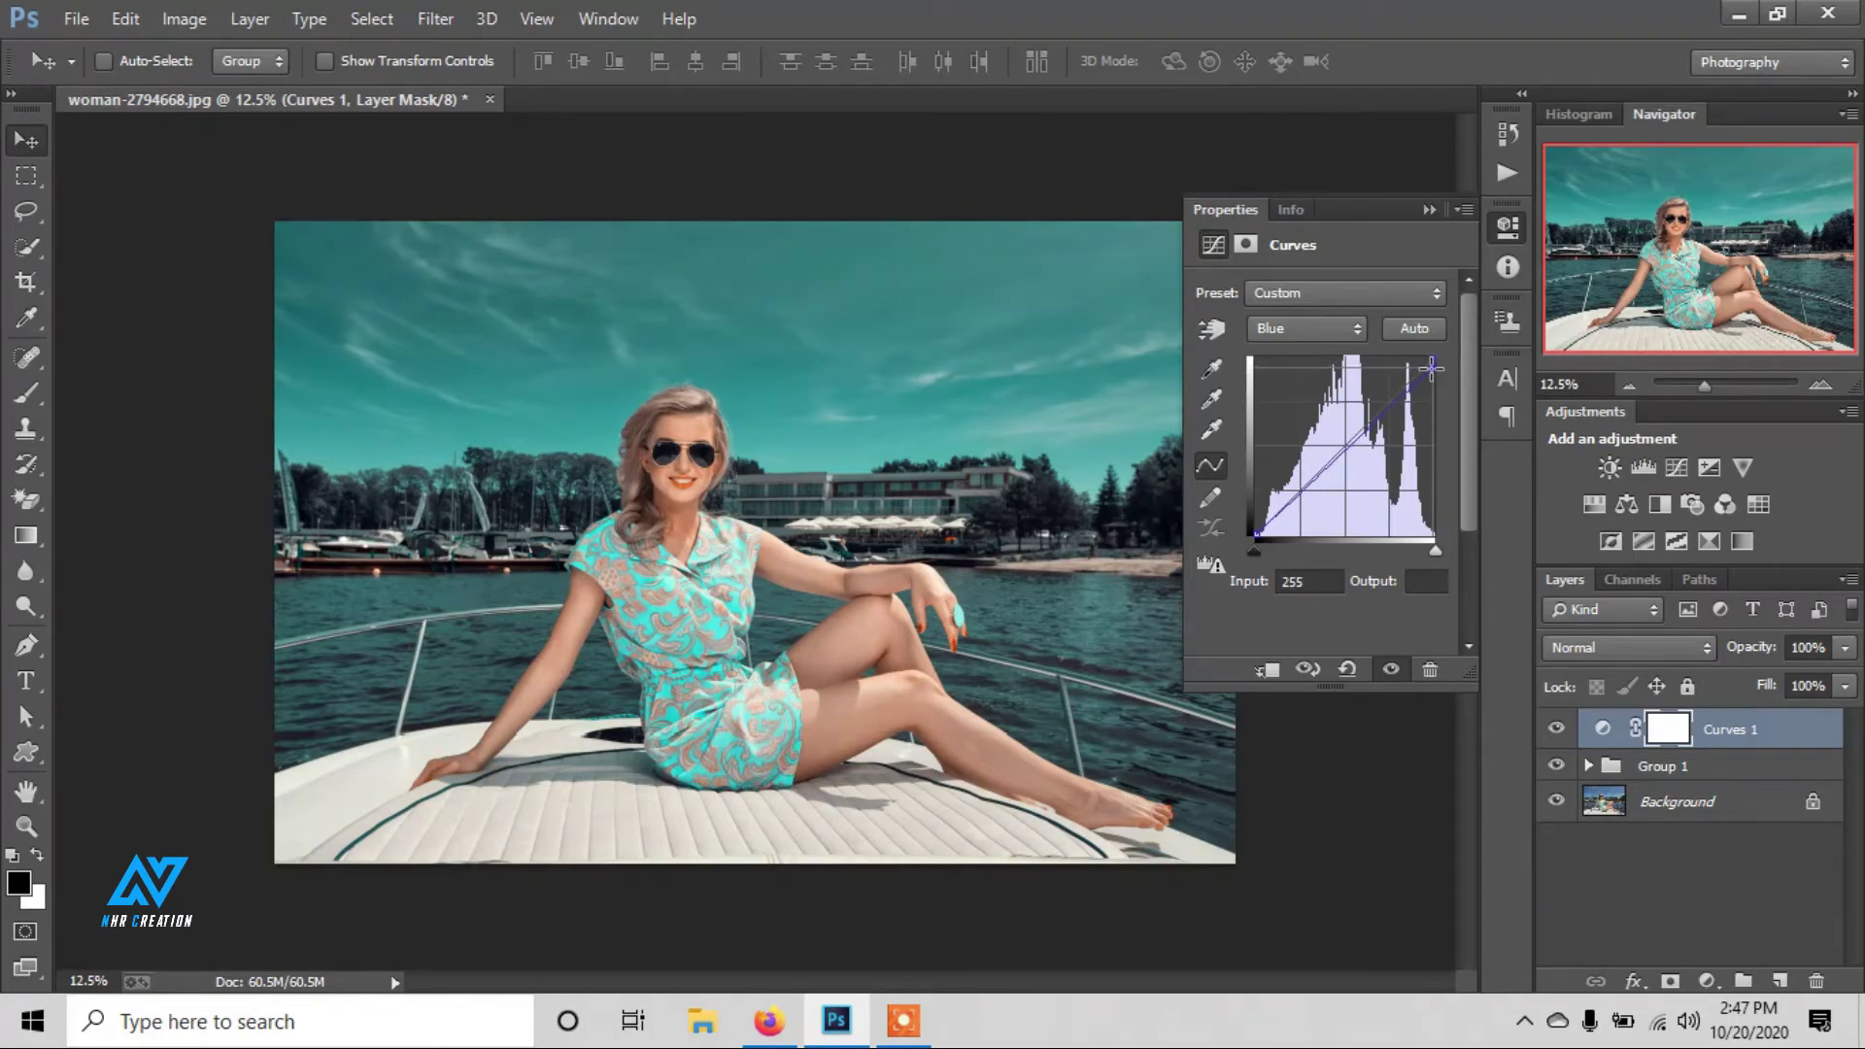
Anchor the RGB curve's midpoint and darken shadows and highlights for extra contrast.
left_click(1329, 328)
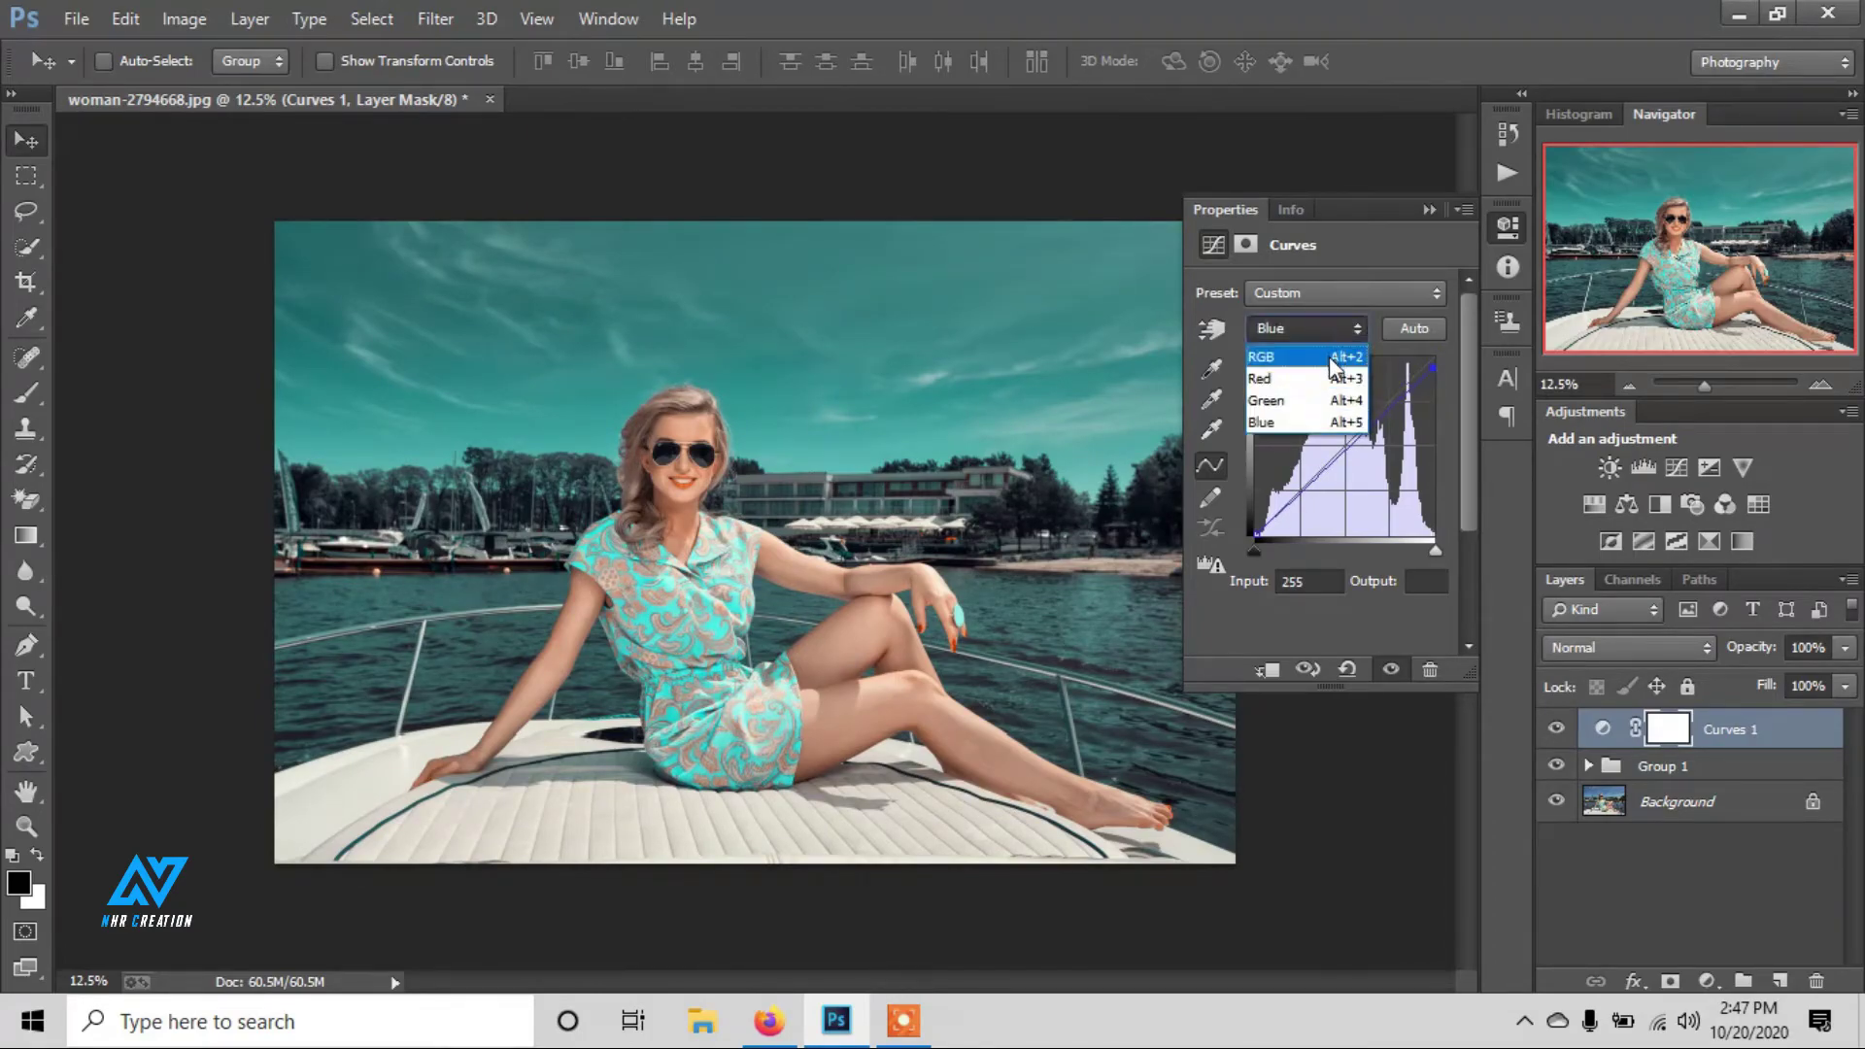
left_click(1331, 365)
left_click(1341, 451)
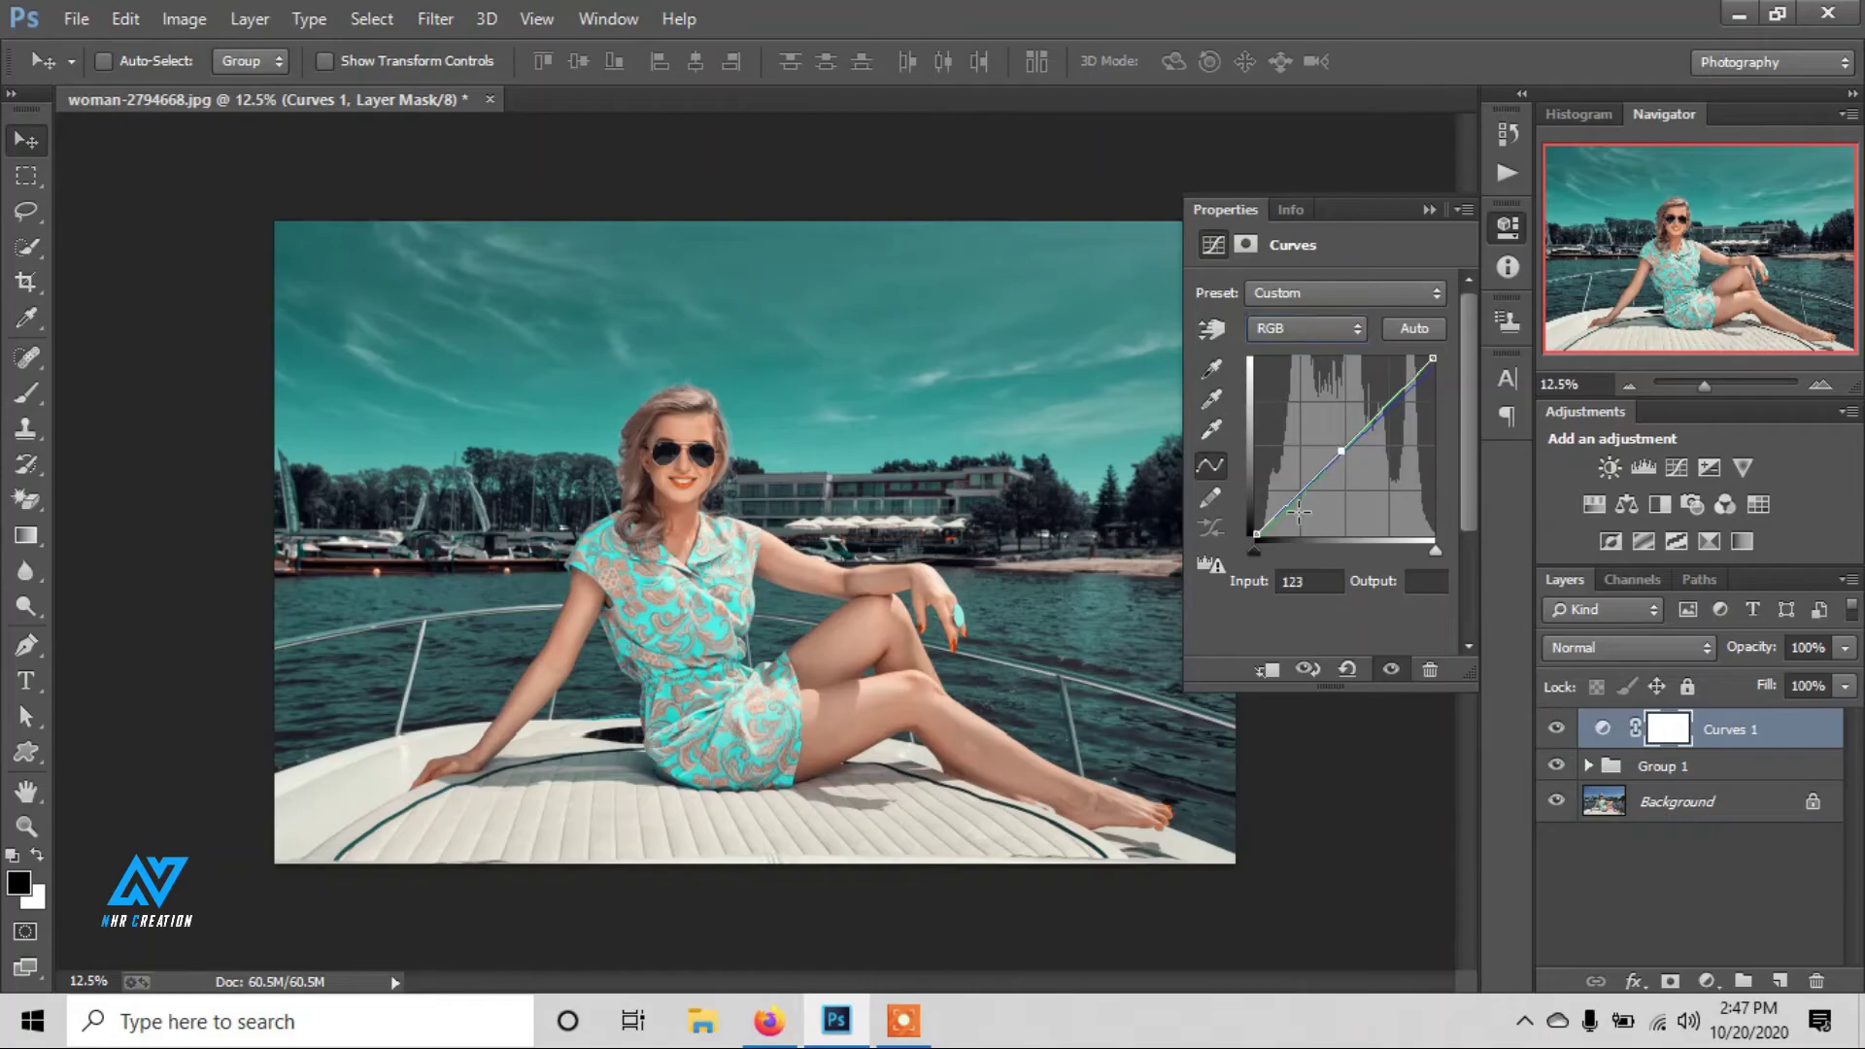
left_click_drag(1262, 533, 1273, 534)
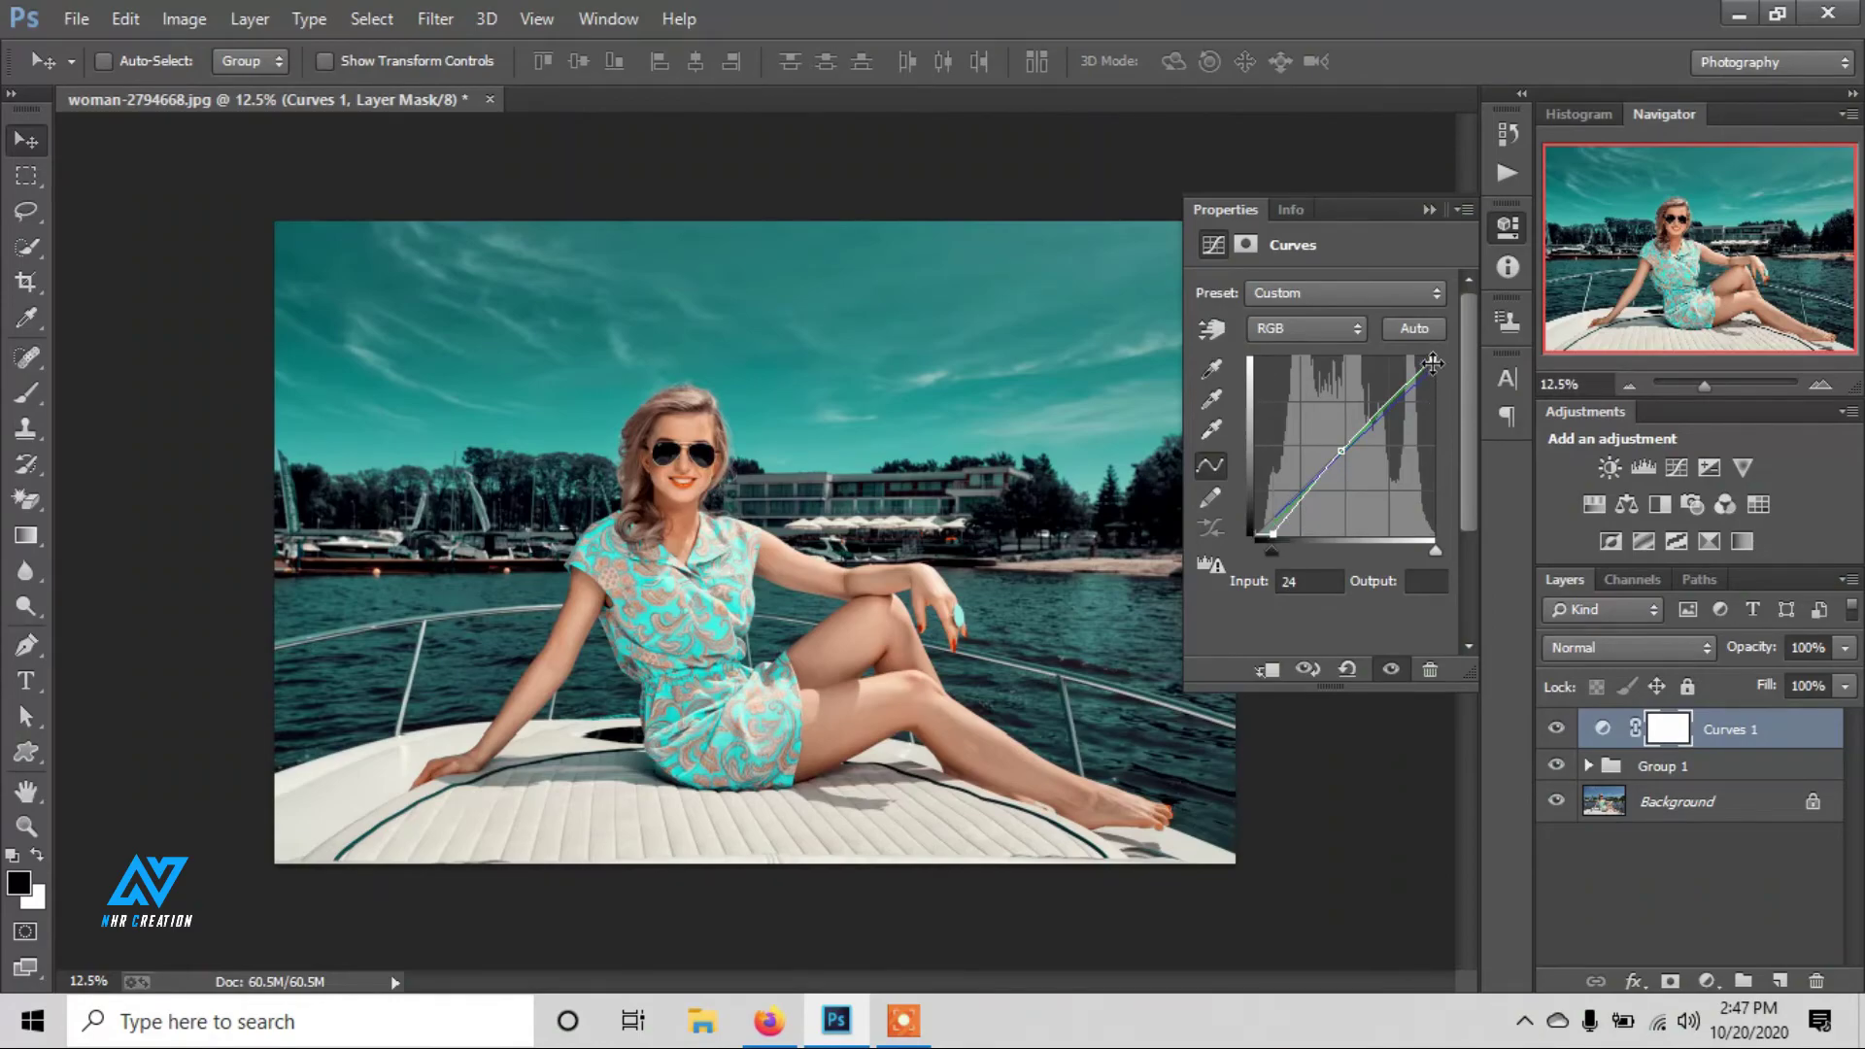
mouse_move(1432, 359)
left_mouse_down()
mouse_move(1430, 390)
mouse_move(1433, 357)
left_mouse_up()
left_click_drag(1444, 358, 1444, 366)
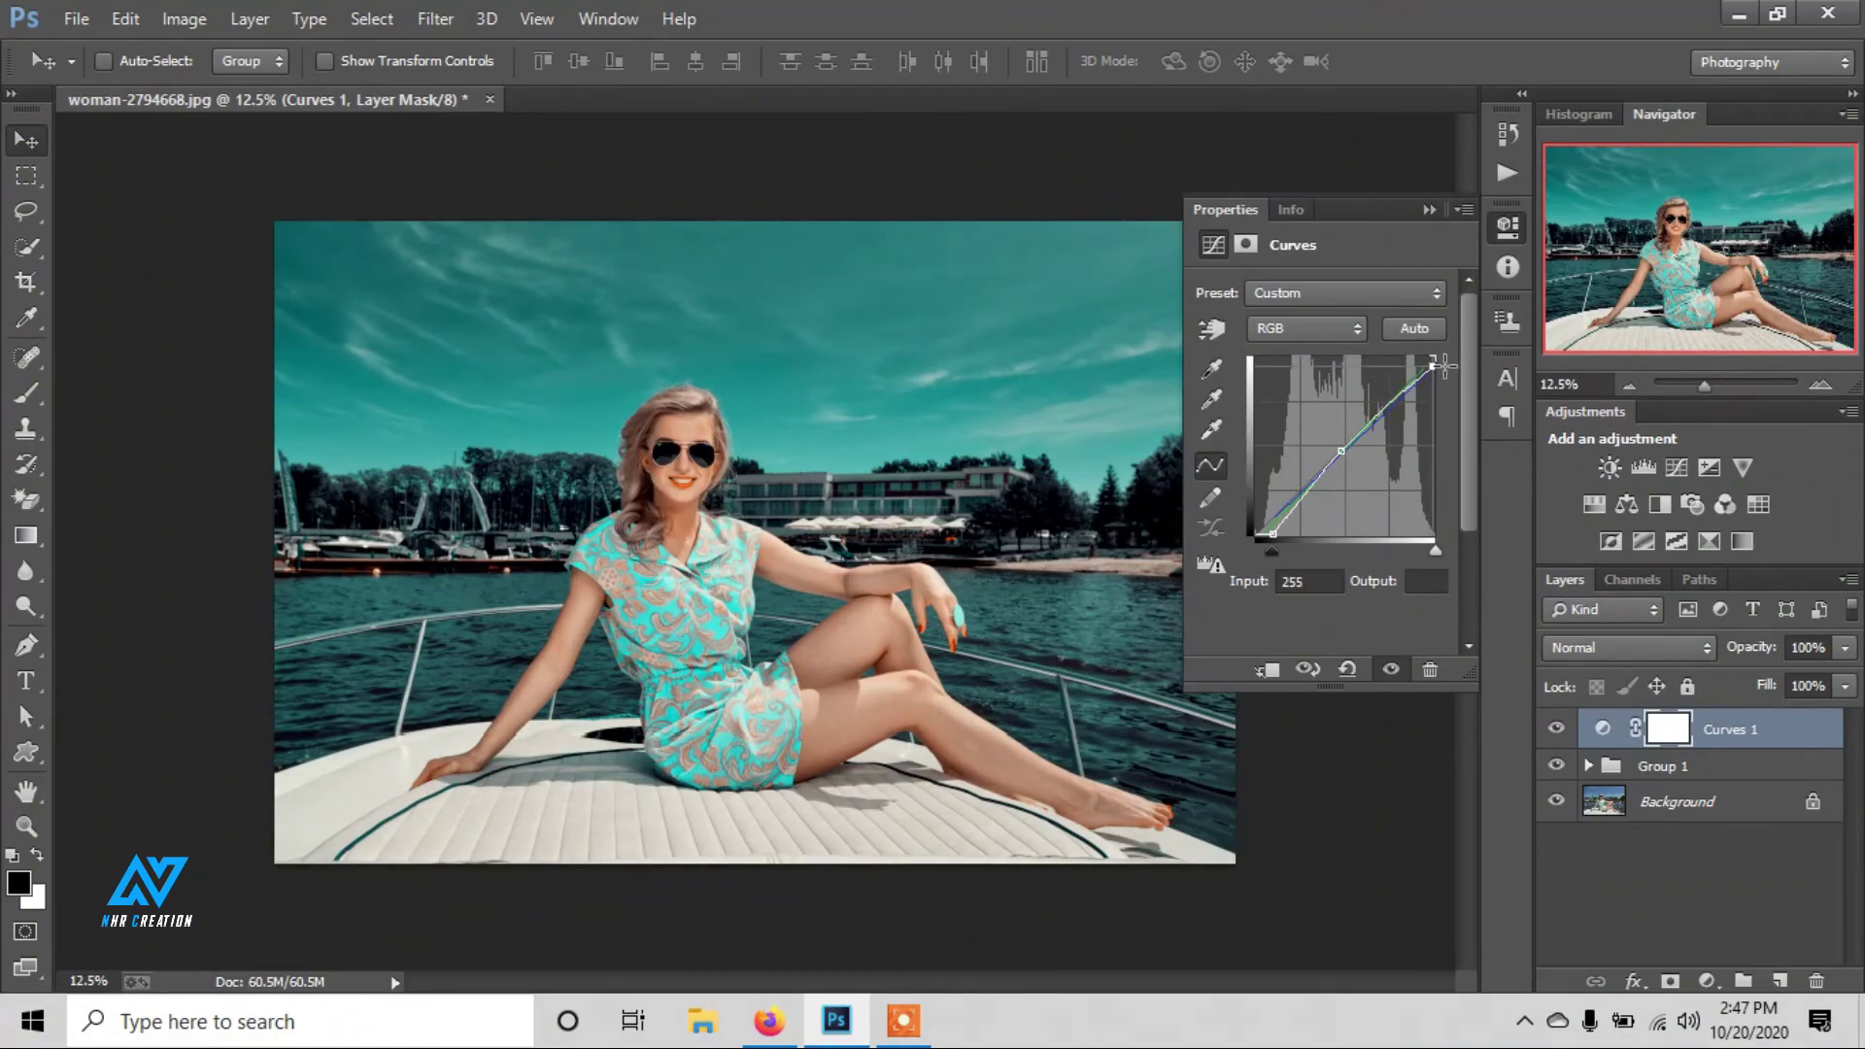
Close the Curves settings and toggle Curves 1 off and on, leaving it visible.
left_click(1428, 210)
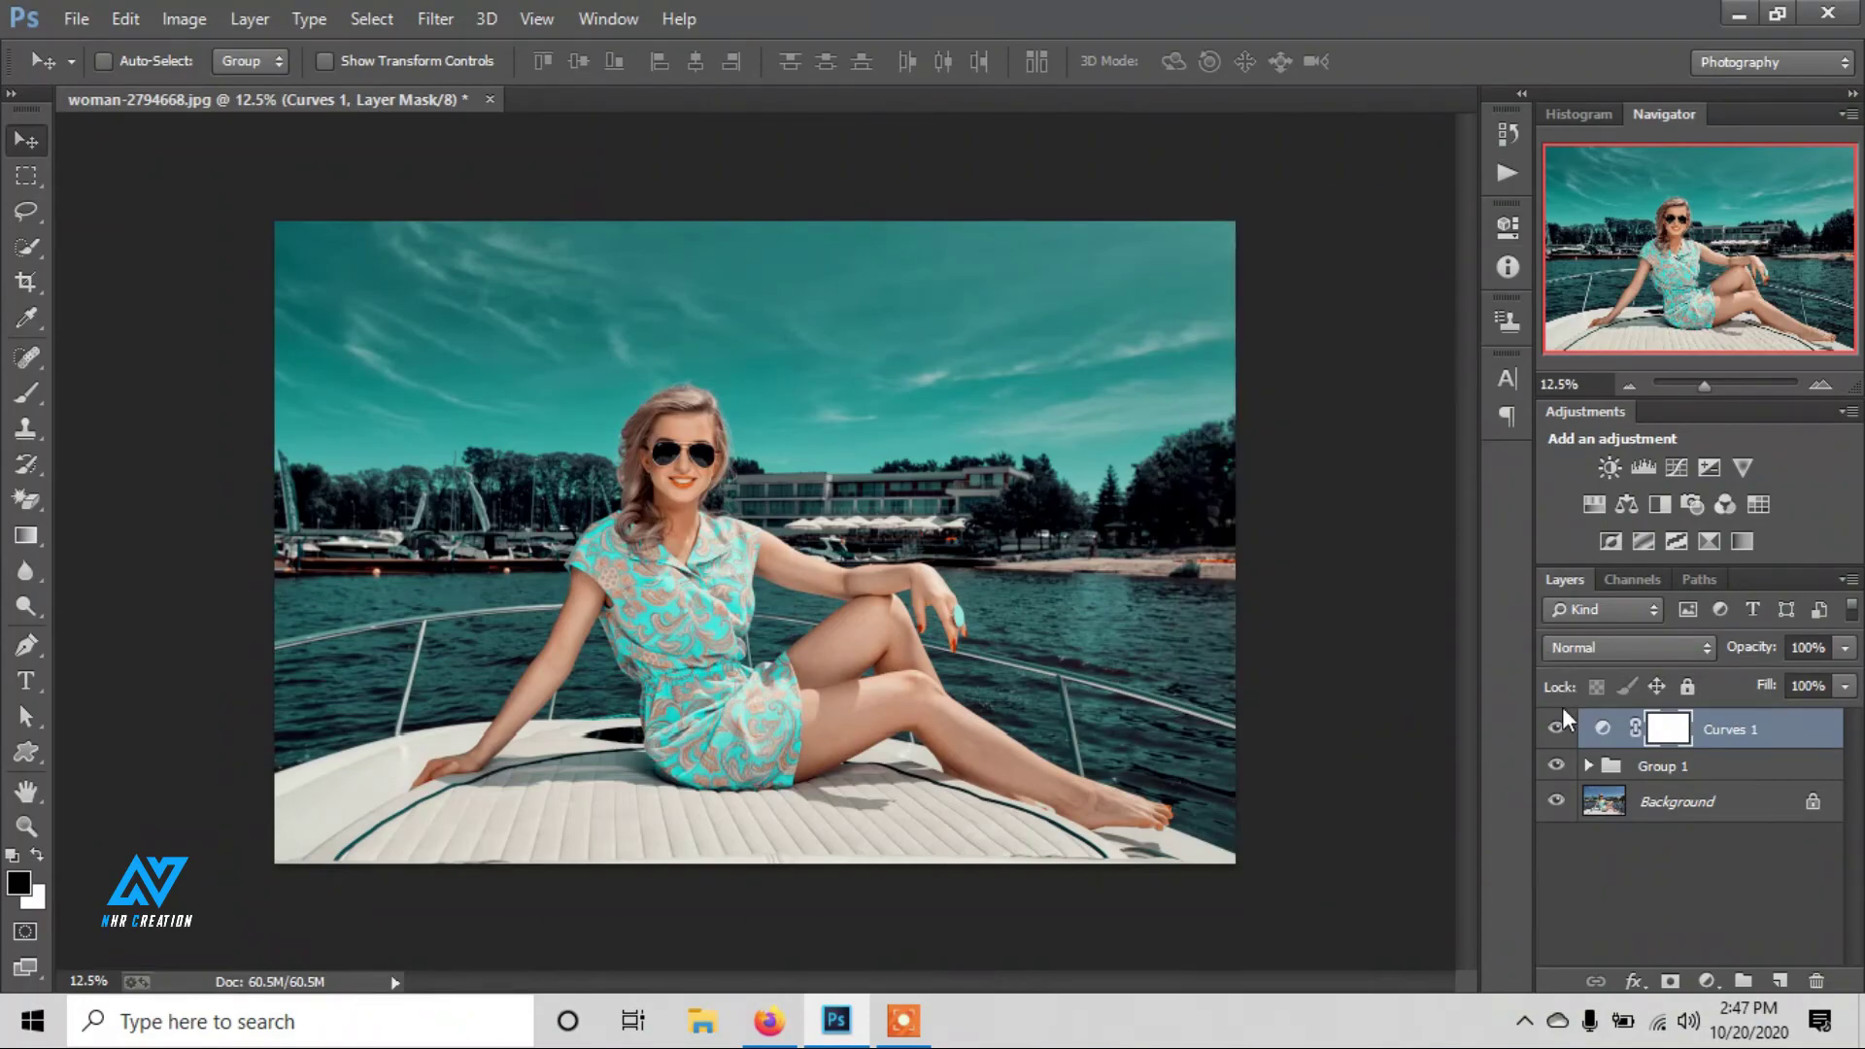
left_click(1558, 729)
left_click(1558, 728)
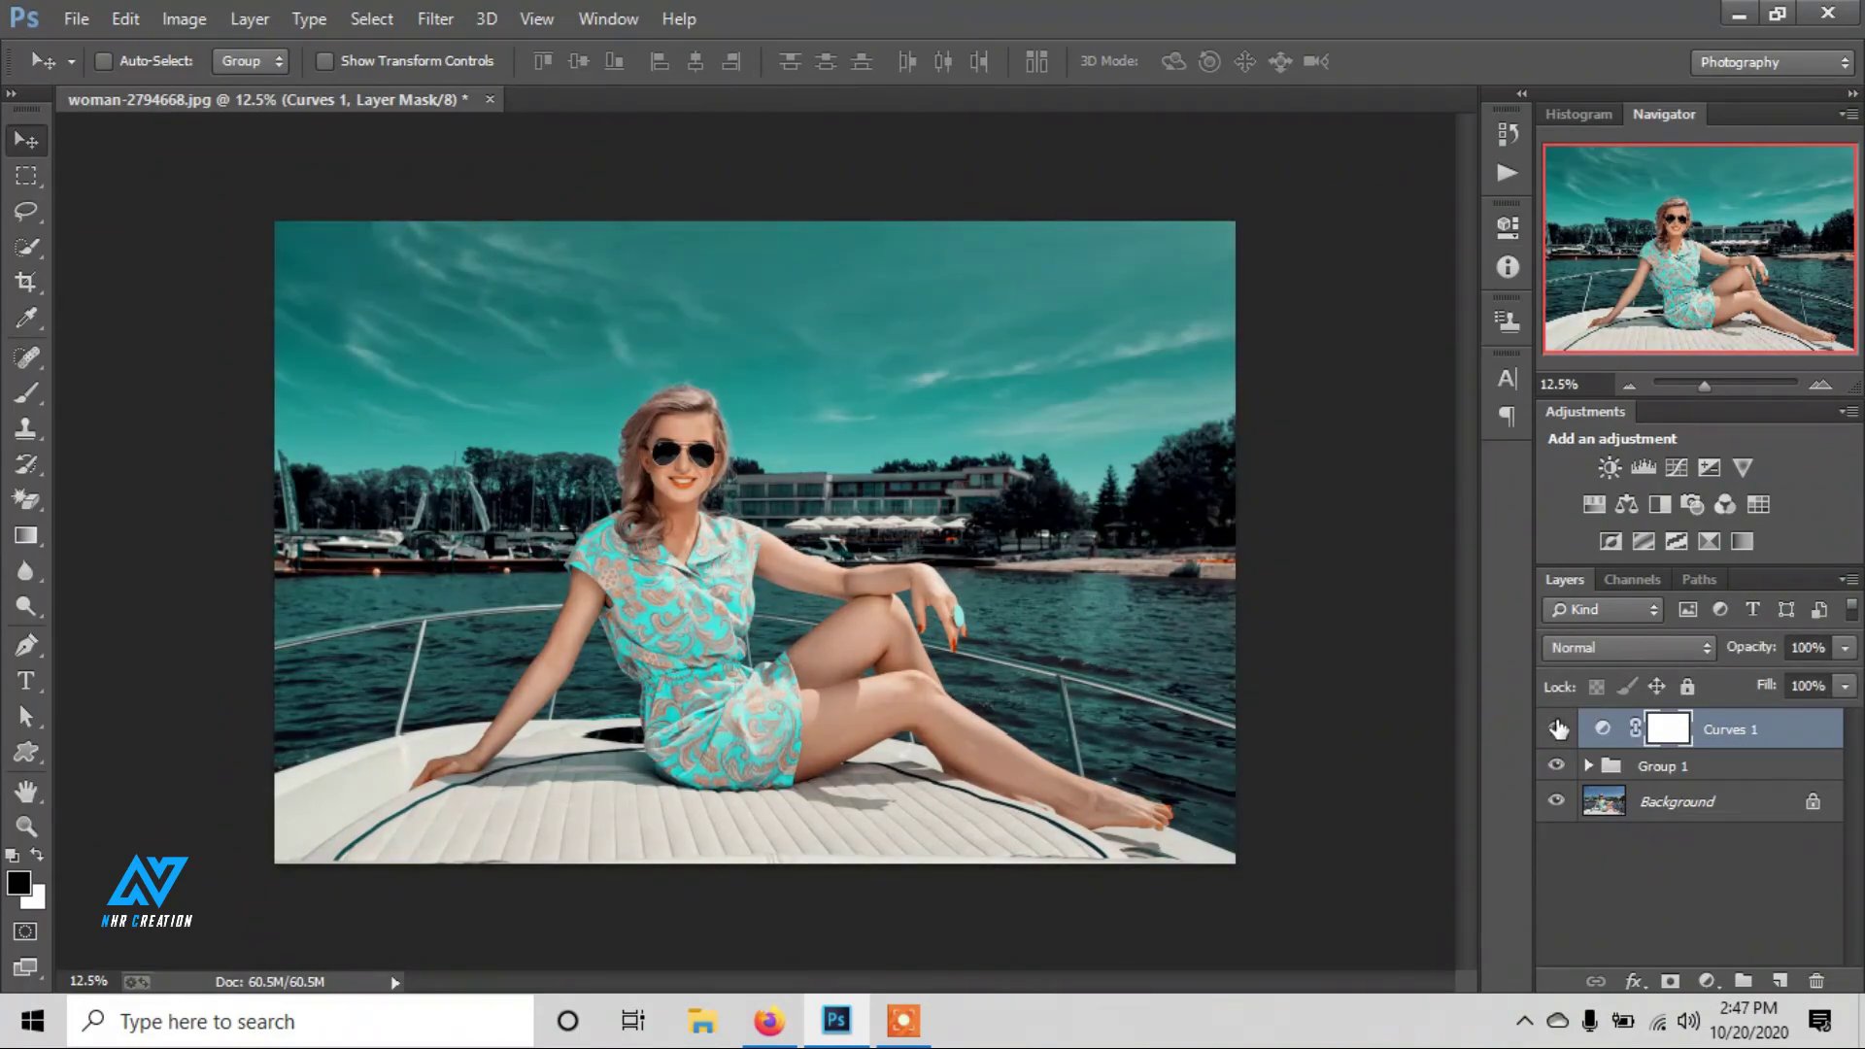